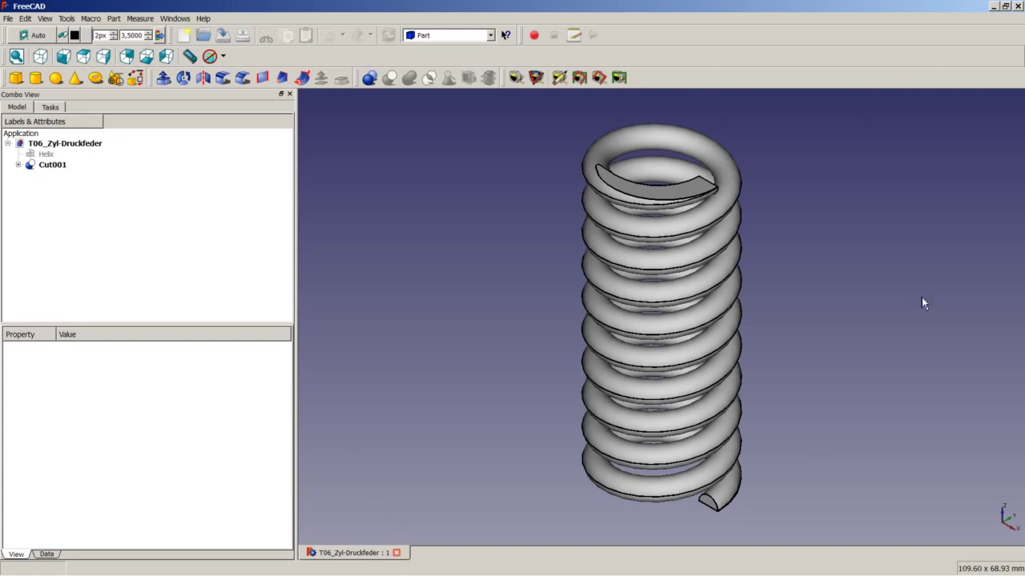
Examine the program's version, revision and release information, and close it again.
{"action": "left_click", "coordinate": [203, 18]}
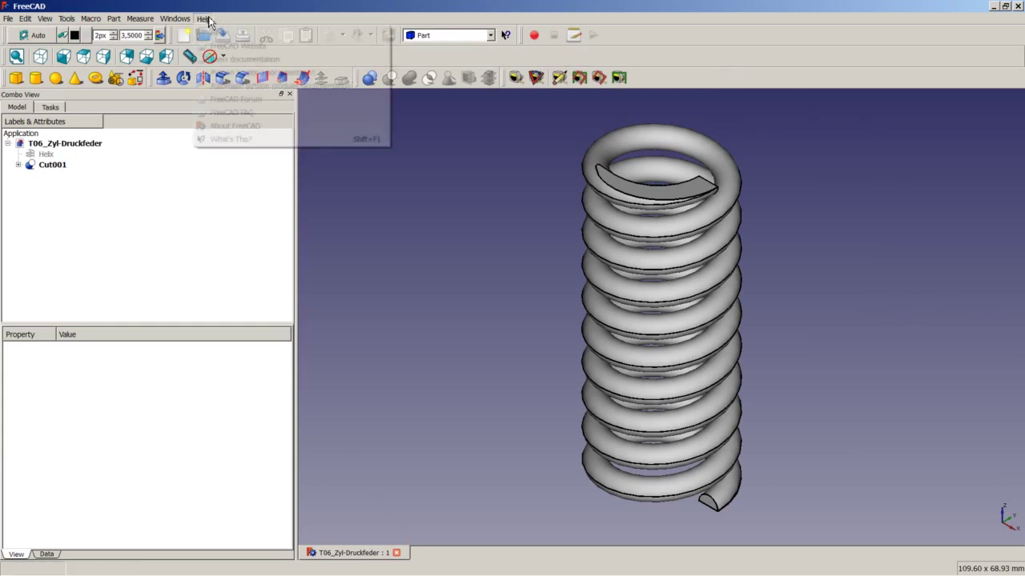
{"action": "left_click", "coordinate": [234, 126]}
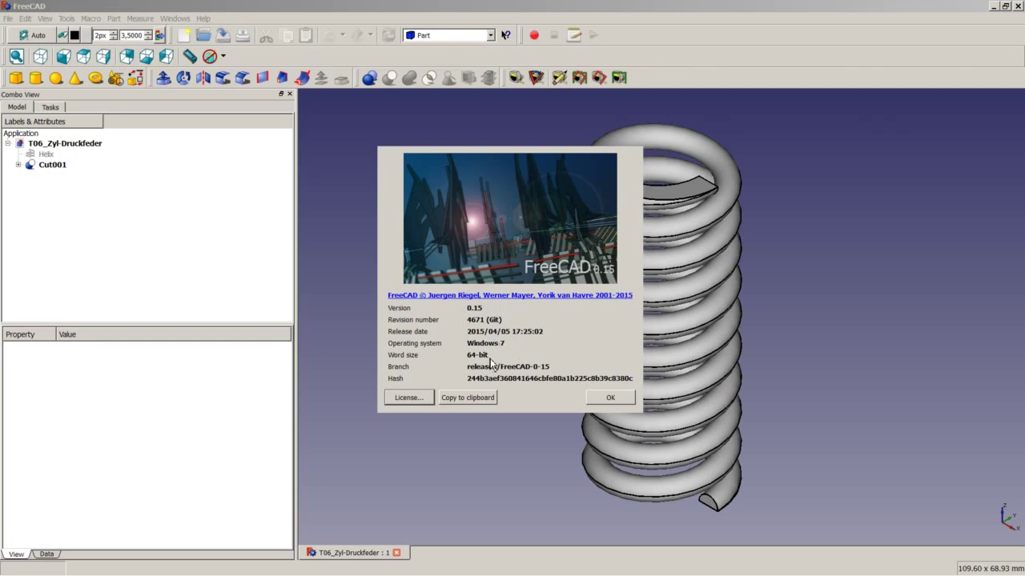
{"action": "left_click", "coordinate": [605, 397]}
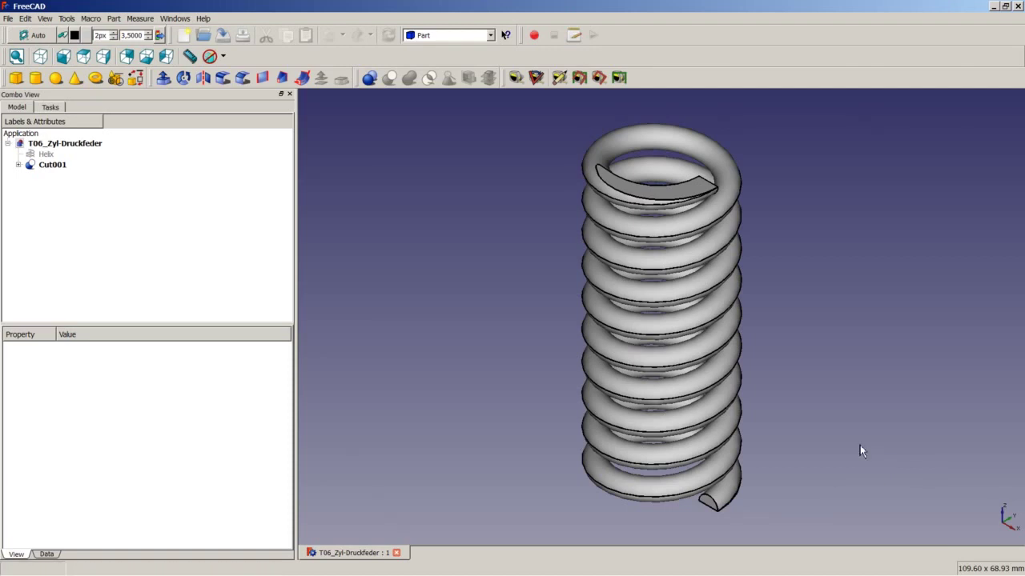
Close the T06_Zyl-Druckfeder document and create a new empty document.
{"action": "left_click", "coordinate": [396, 552]}
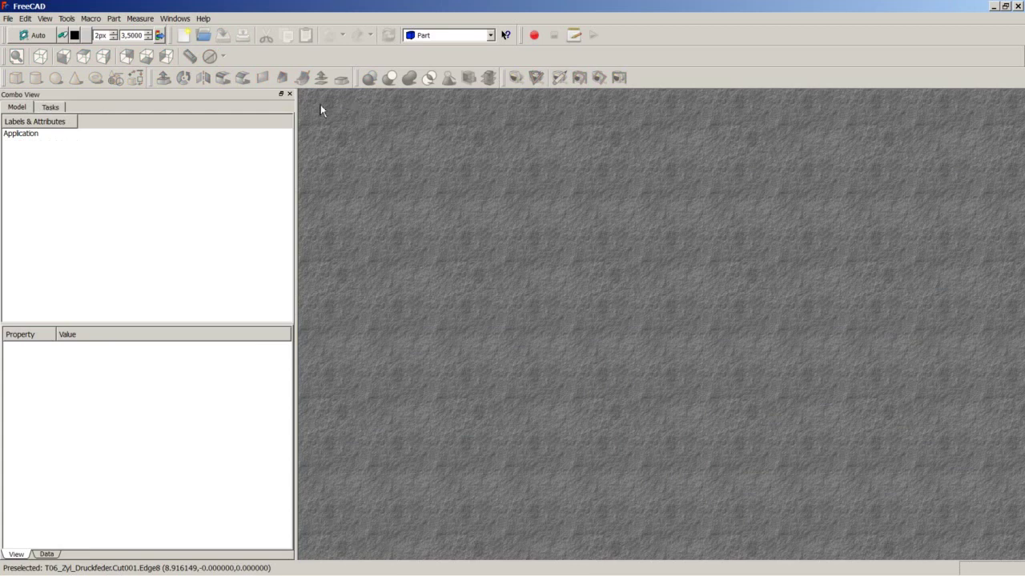
{"action": "left_click", "coordinate": [186, 36]}
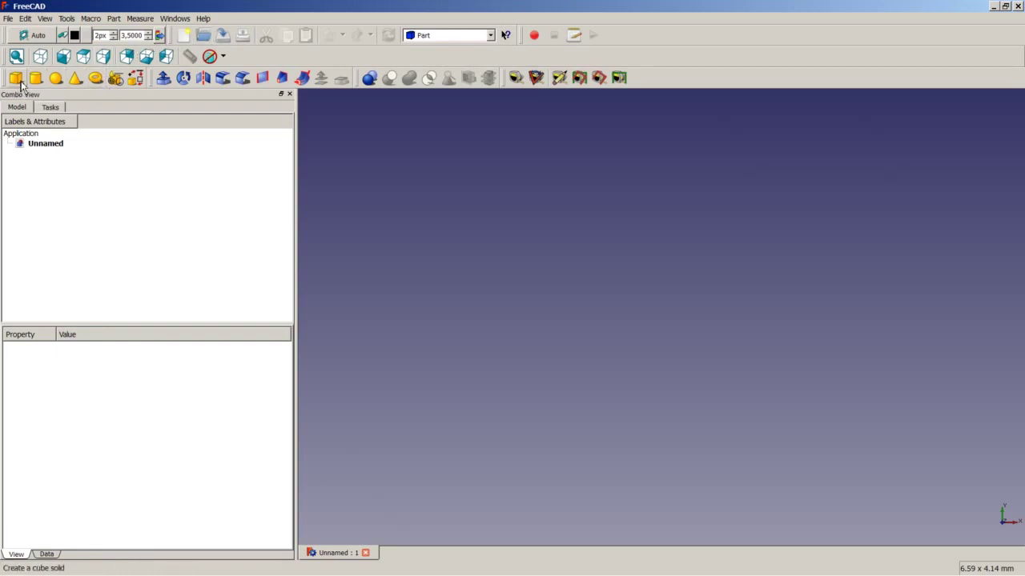
Create a right-handed helix primitive at the origin with 6 mm pitch, 60 mm height and 10 mm radius.
{"action": "left_click", "coordinate": [116, 79]}
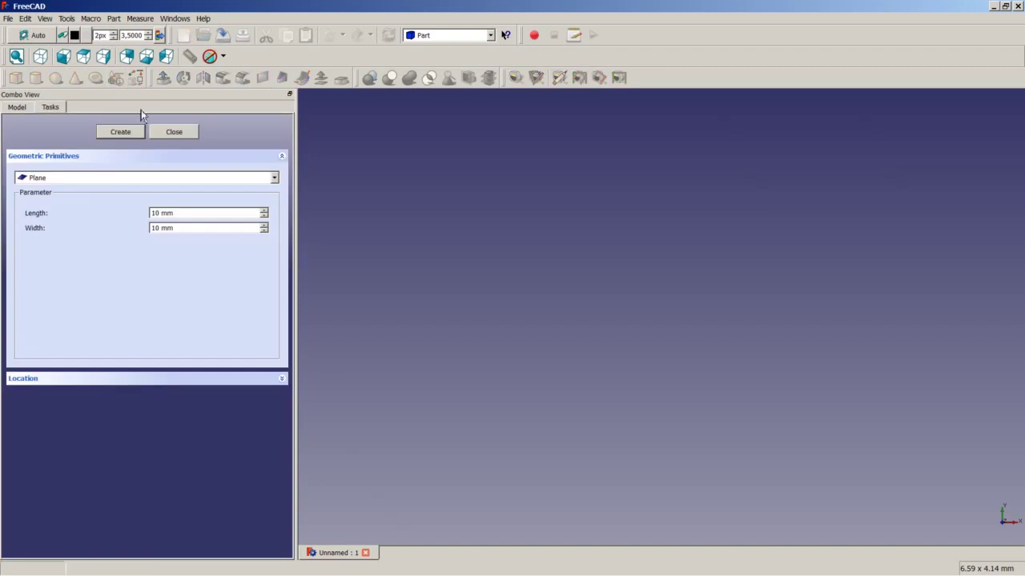
{"action": "left_click", "coordinate": [136, 178]}
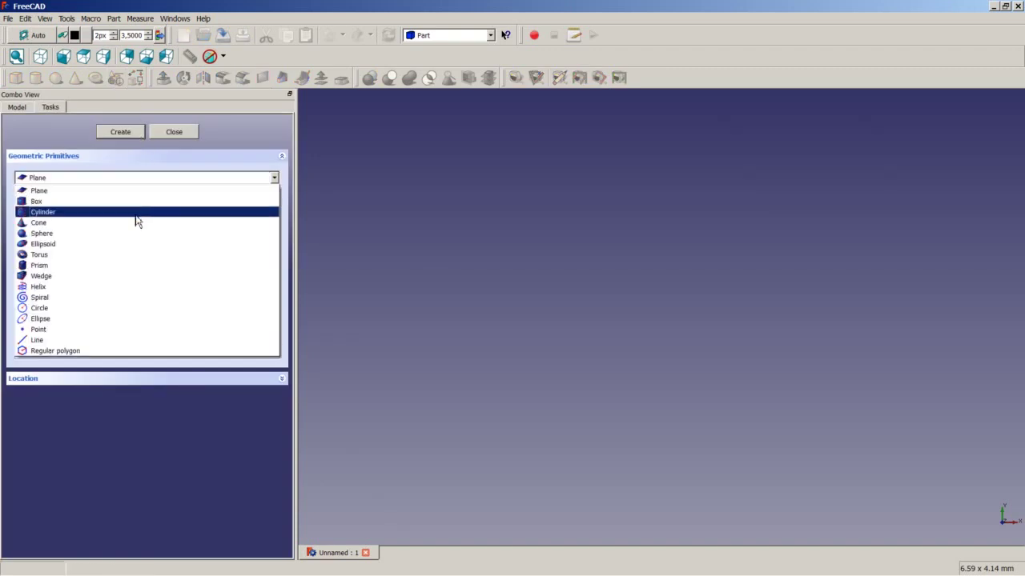
{"action": "left_click", "coordinate": [138, 288]}
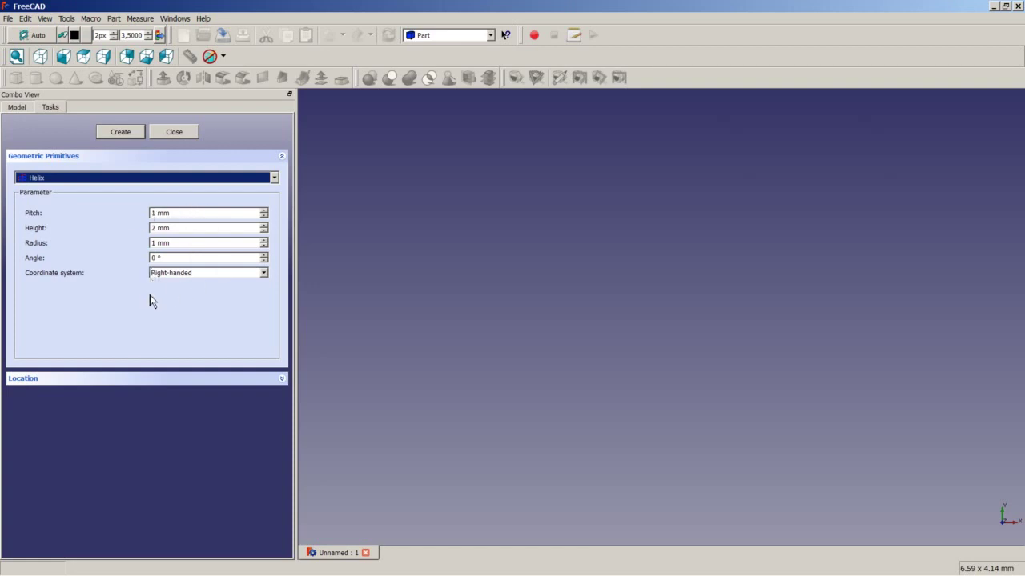
{"action": "left_click", "coordinate": [159, 213]}
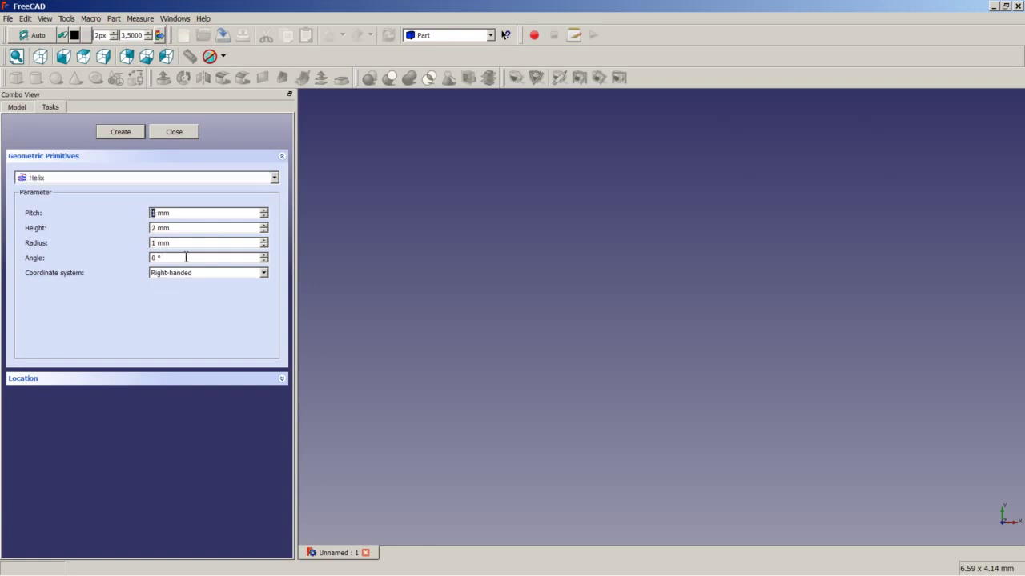
{"action": "type", "text": "6"}
{"action": "left_click", "coordinate": [155, 228]}
{"action": "type", "text": "60"}
{"action": "left_click", "coordinate": [159, 244]}
{"action": "type", "text": "10"}
{"action": "left_click", "coordinate": [282, 379]}
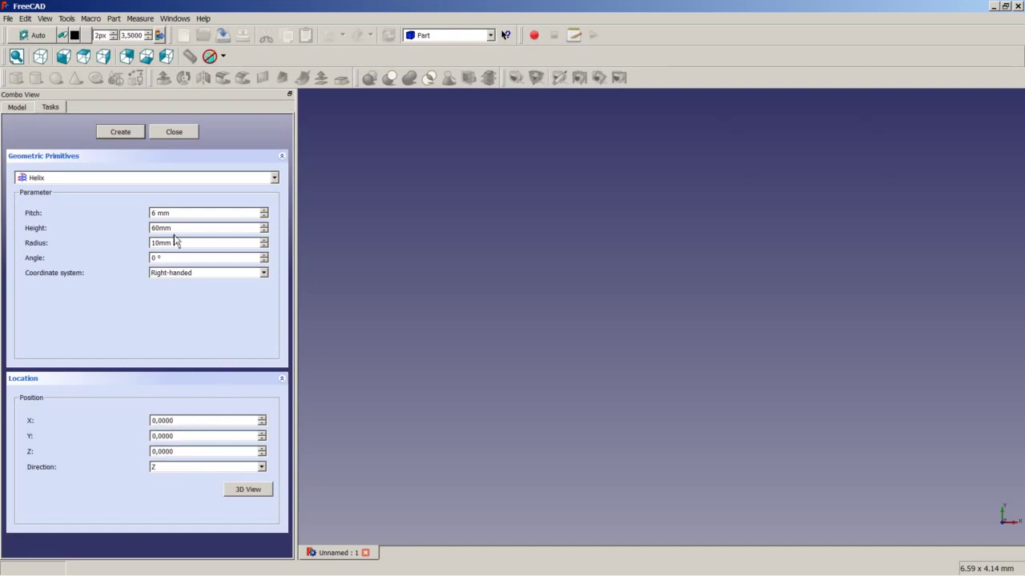
{"action": "left_click", "coordinate": [121, 132]}
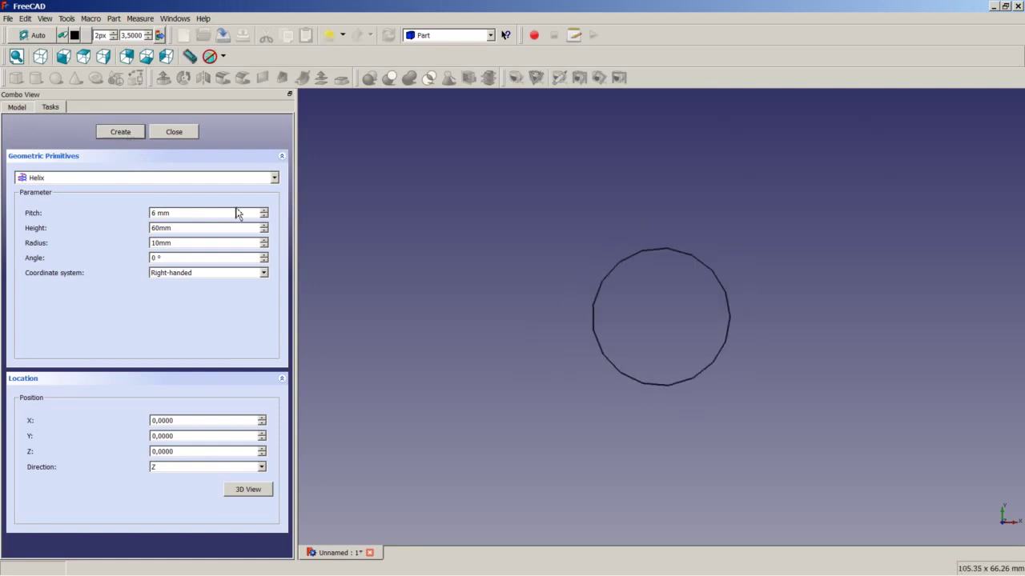
{"action": "left_click", "coordinate": [43, 62]}
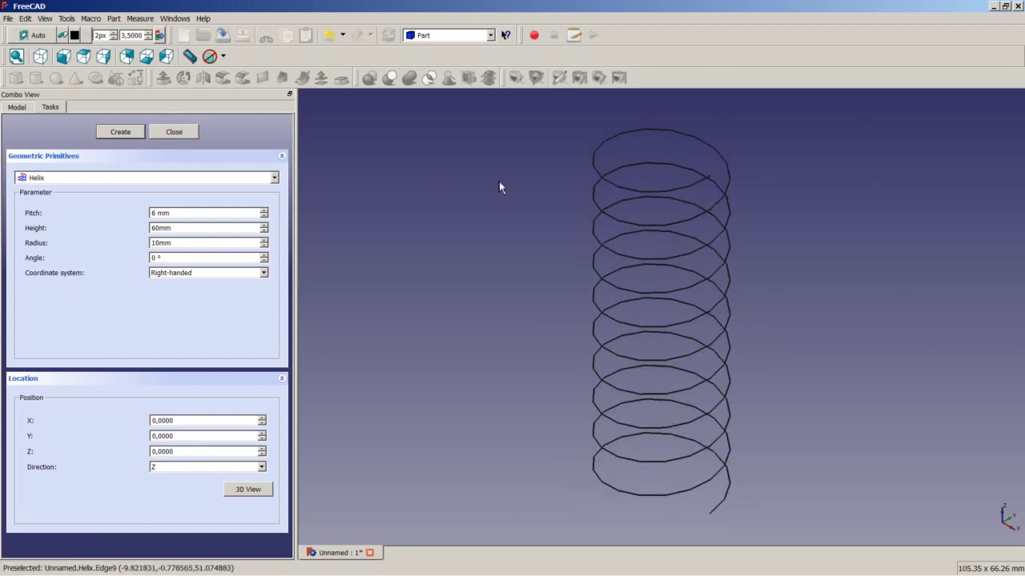
{"action": "left_click", "coordinate": [174, 133]}
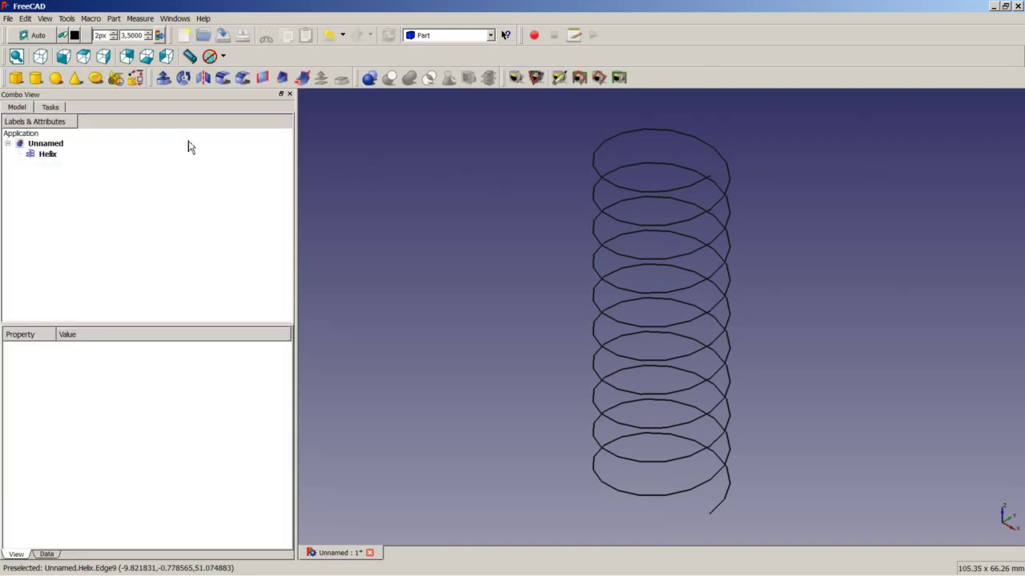
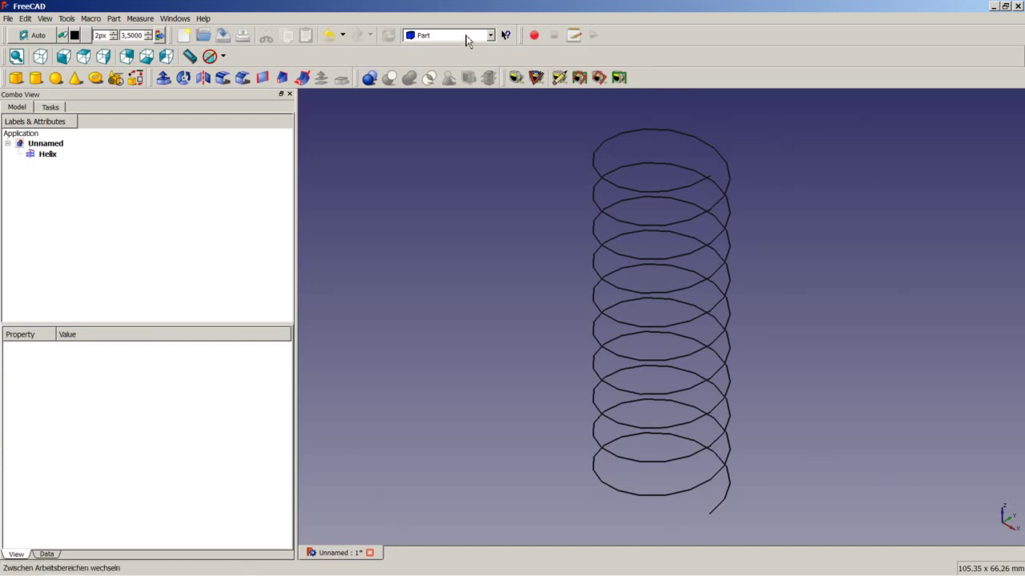
Switch to the Sketcher workbench and start a new sketch on the XZ-Plane with zero offset.
{"action": "left_click", "coordinate": [491, 36]}
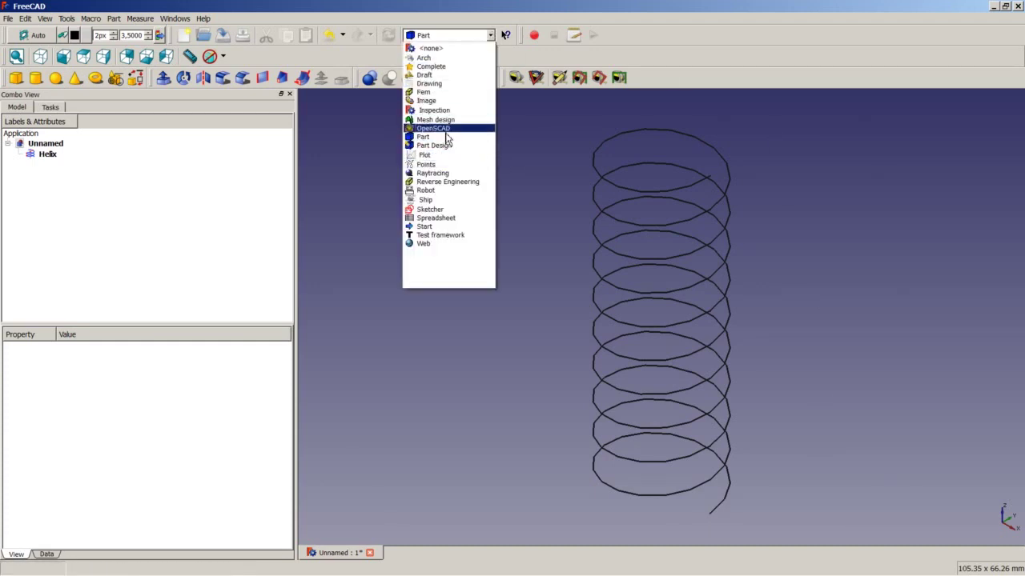
{"action": "left_click", "coordinate": [430, 209]}
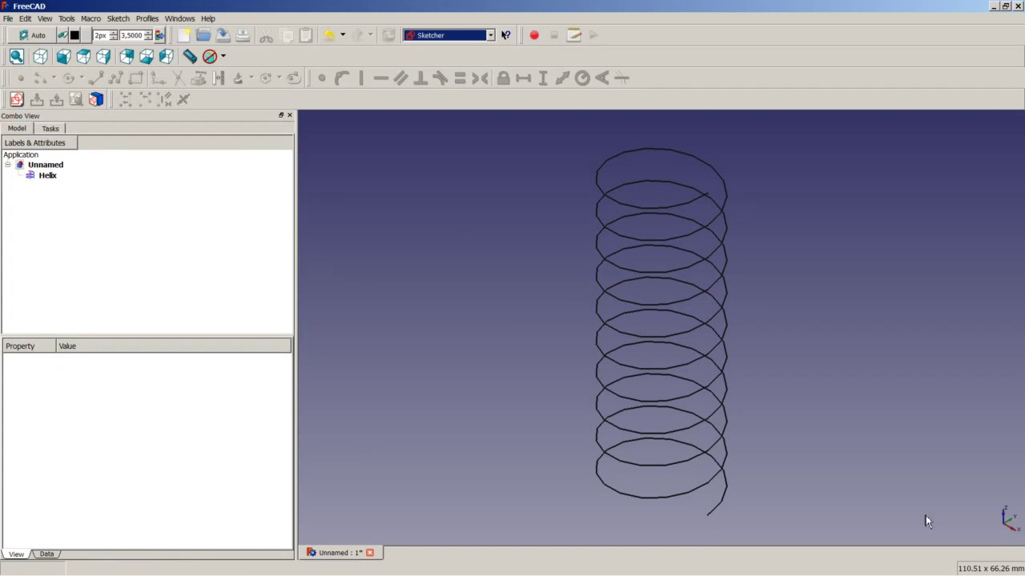
{"action": "left_click", "coordinate": [16, 98]}
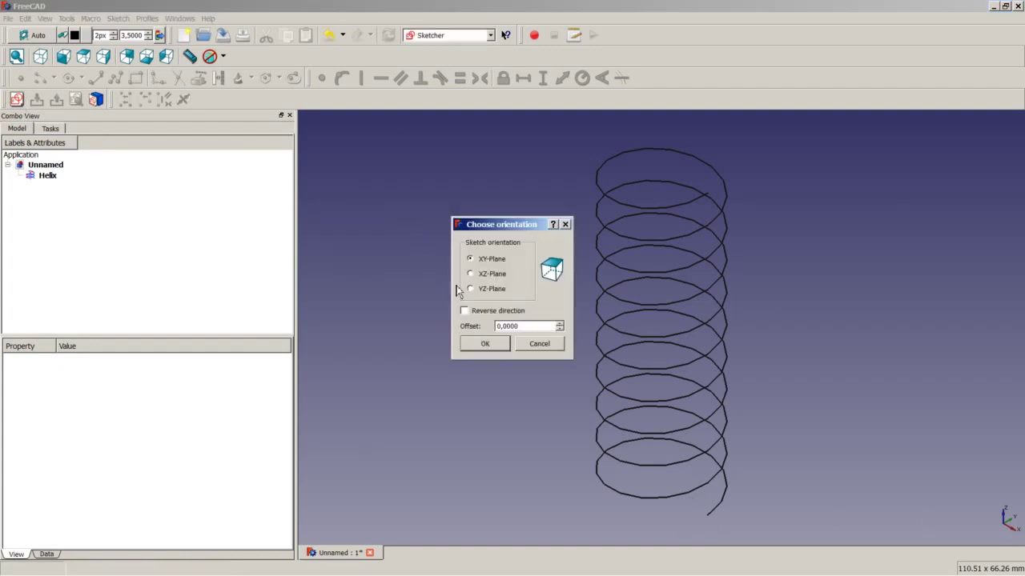
{"action": "left_click", "coordinate": [483, 276]}
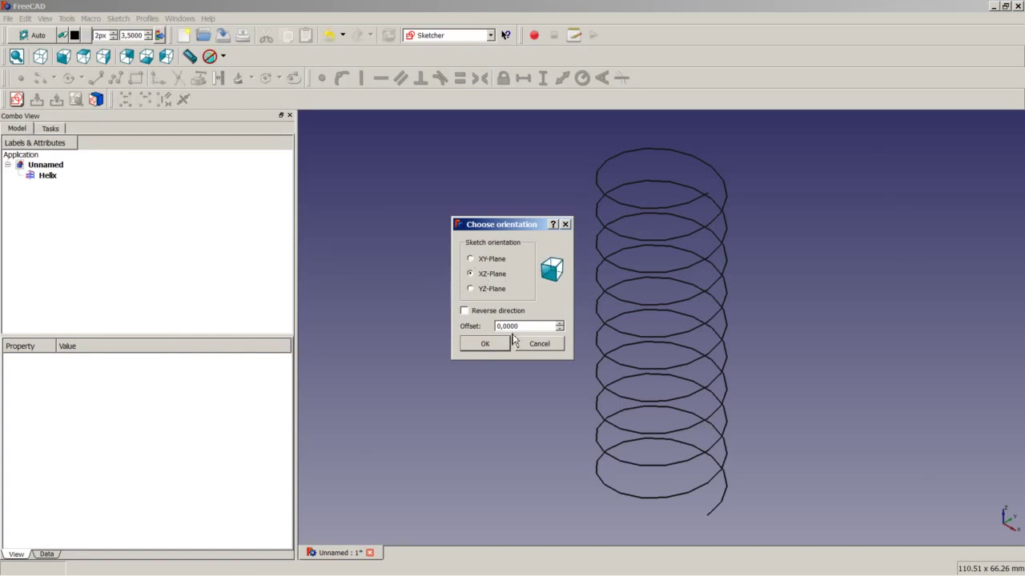
{"action": "left_click", "coordinate": [490, 350]}
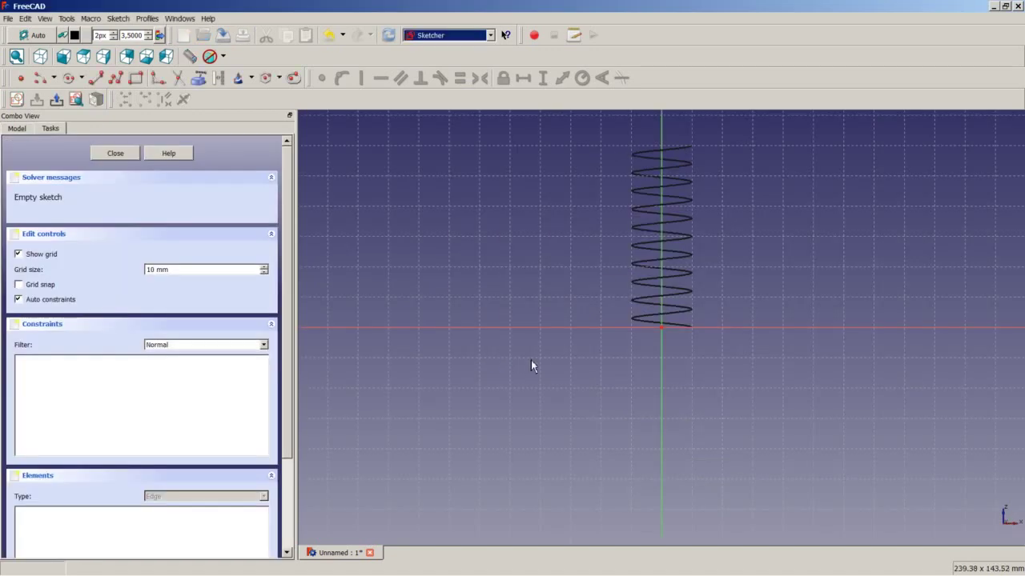
Sketch a circle of about 1.75 mm radius near the helix's lower end, centred on the horizontal axis about 11.4 mm from the origin.
{"action": "scroll", "coordinate": [698, 328], "scroll_direction": "up", "scroll_amount": 2}
{"action": "scroll", "coordinate": [694, 326], "scroll_direction": "up", "scroll_amount": 8}
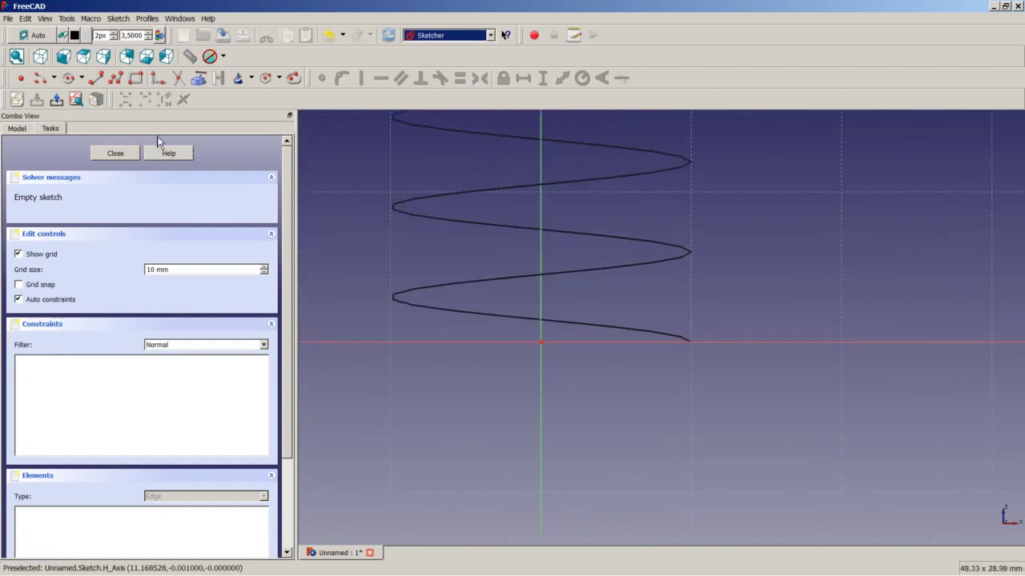
{"action": "left_click", "coordinate": [70, 78]}
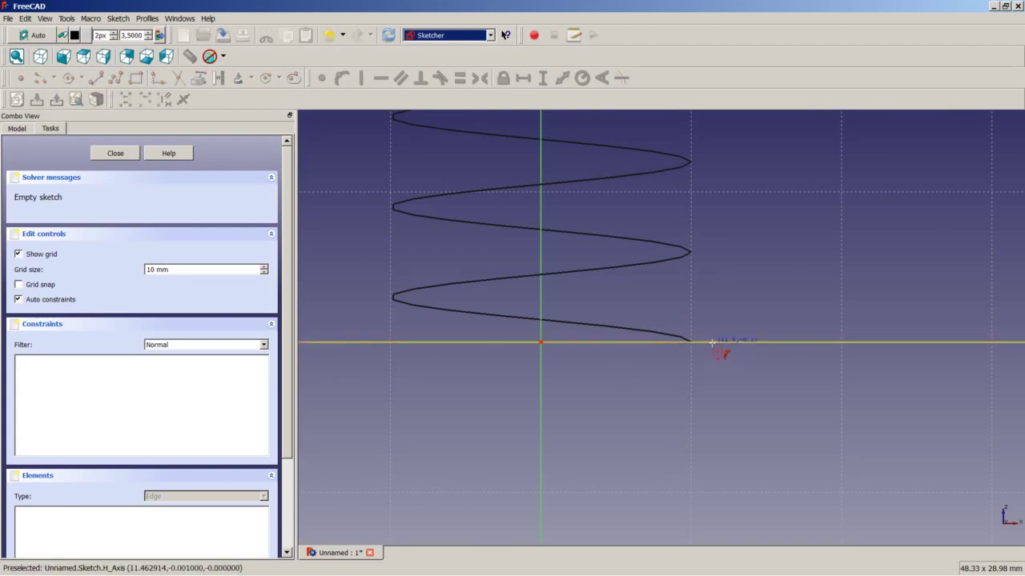
{"action": "left_click", "coordinate": [711, 343]}
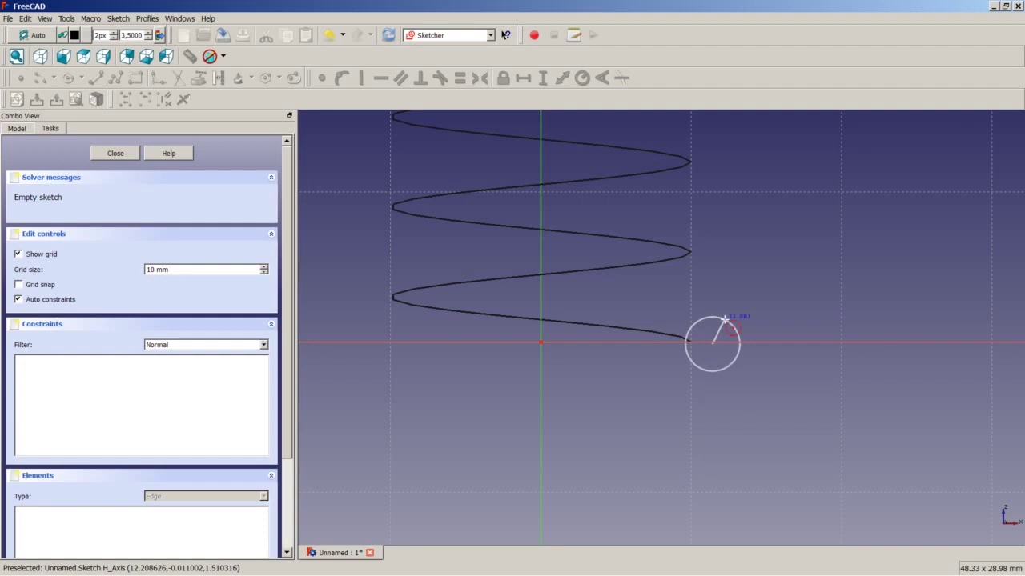
{"action": "left_click", "coordinate": [724, 320]}
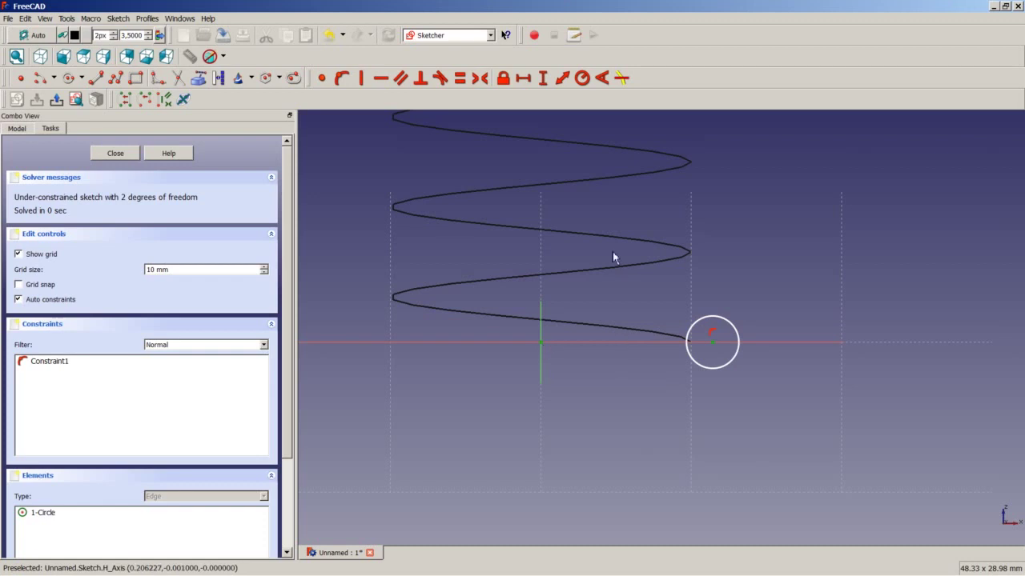
Constrain the horizontal distance between the origin and the circle's centre to 10 mm.
{"action": "left_click", "coordinate": [523, 78]}
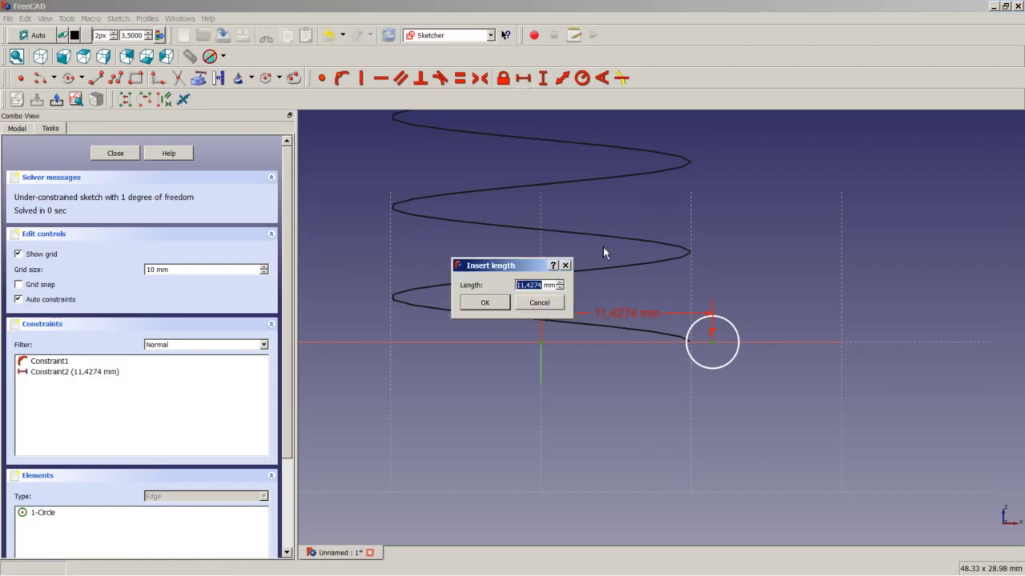
{"action": "type", "text": "10"}
{"action": "left_click", "coordinate": [485, 304]}
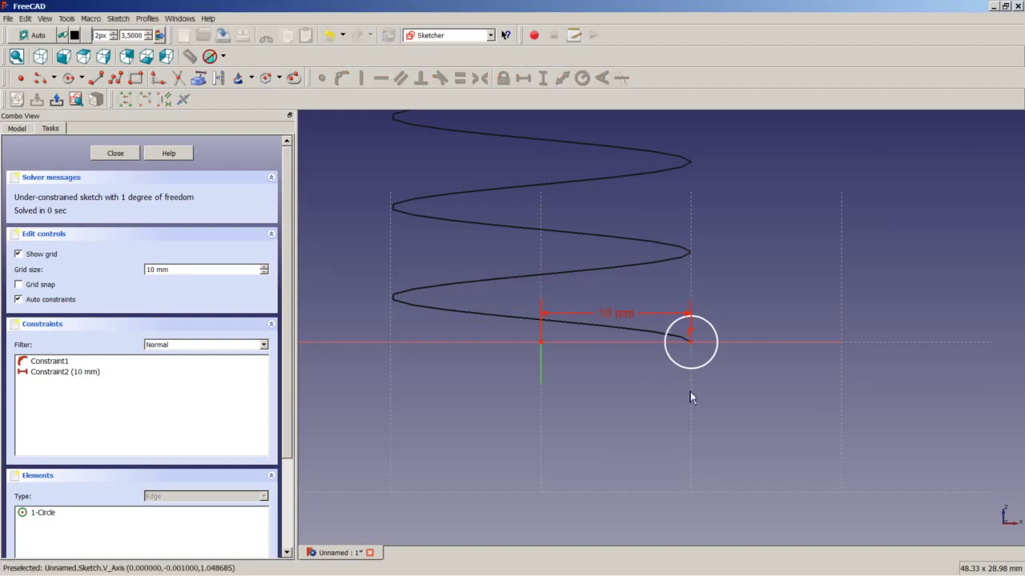
Constrain the circle's radius to 2 mm and close the sketch.
{"action": "left_click", "coordinate": [712, 360]}
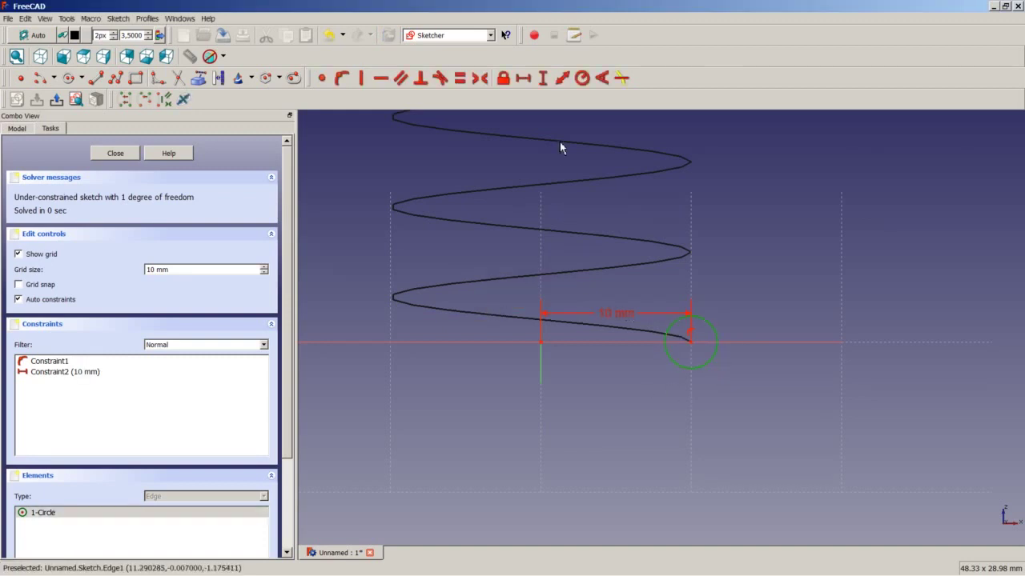
{"action": "left_click", "coordinate": [582, 77]}
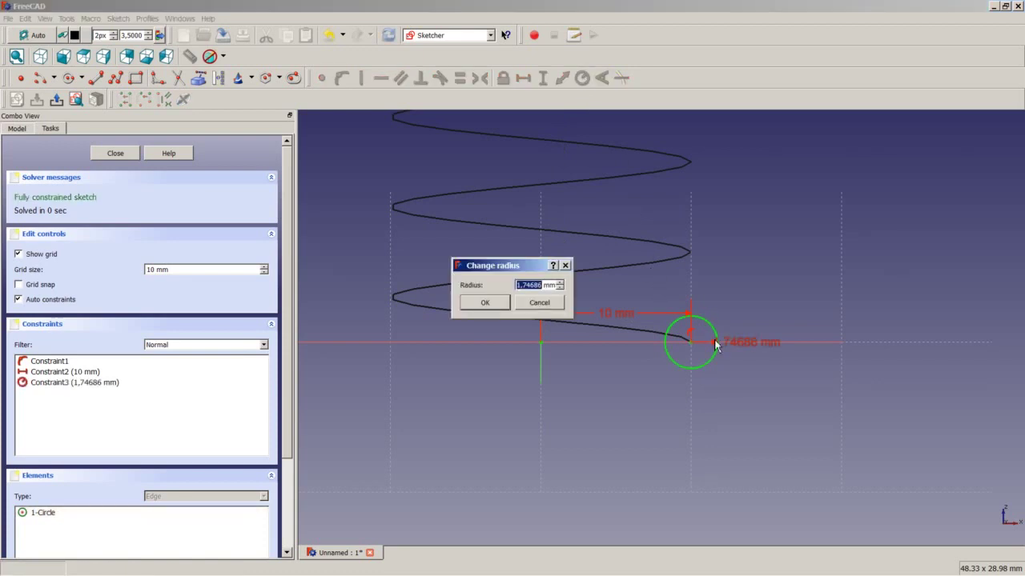
{"action": "type", "text": "2"}
{"action": "key", "text": "Return"}
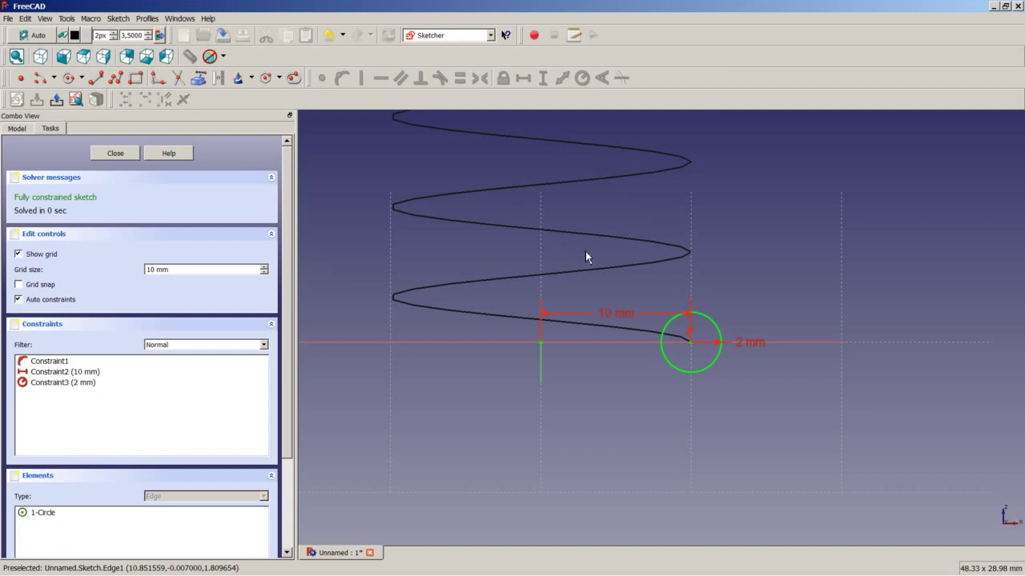
{"action": "left_click", "coordinate": [124, 154]}
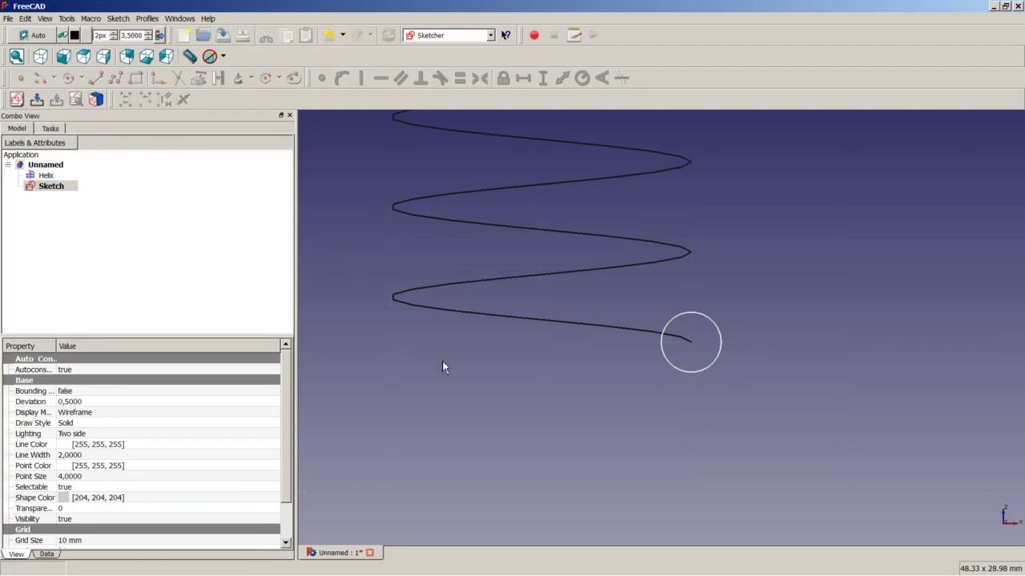
Switch to the Part workbench and start a sweep with the circle sketch as its profile.
{"action": "middle_click_drag", "start_coordinate": [777, 309], "coordinate": [640, 214]}
{"action": "scroll", "coordinate": [640, 208], "scroll_direction": "down", "scroll_amount": 8}
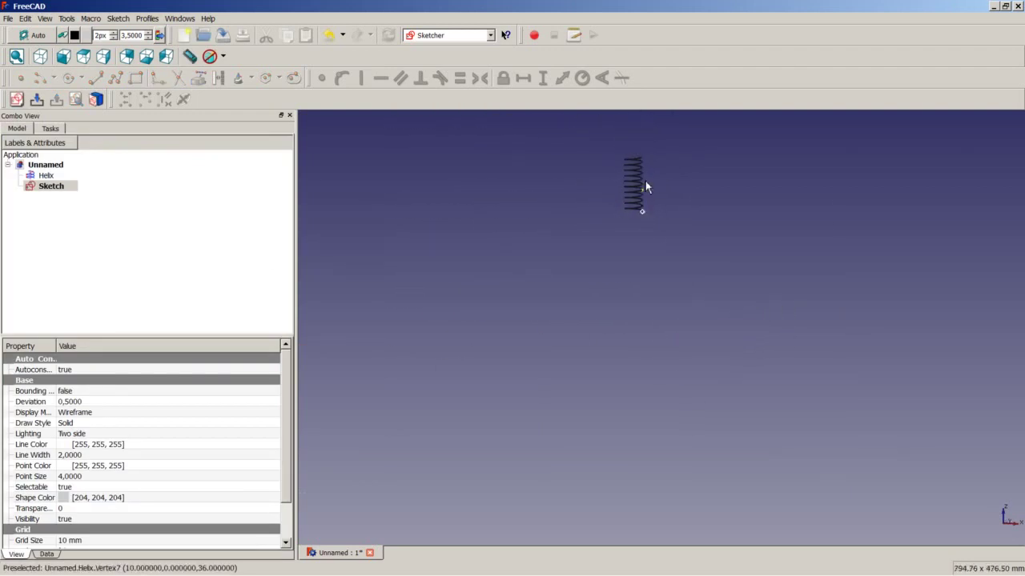
{"action": "scroll", "coordinate": [624, 203], "scroll_direction": "up", "scroll_amount": 5}
{"action": "middle_click_drag", "start_coordinate": [624, 208], "coordinate": [612, 302]}
{"action": "left_click", "coordinate": [360, 230]}
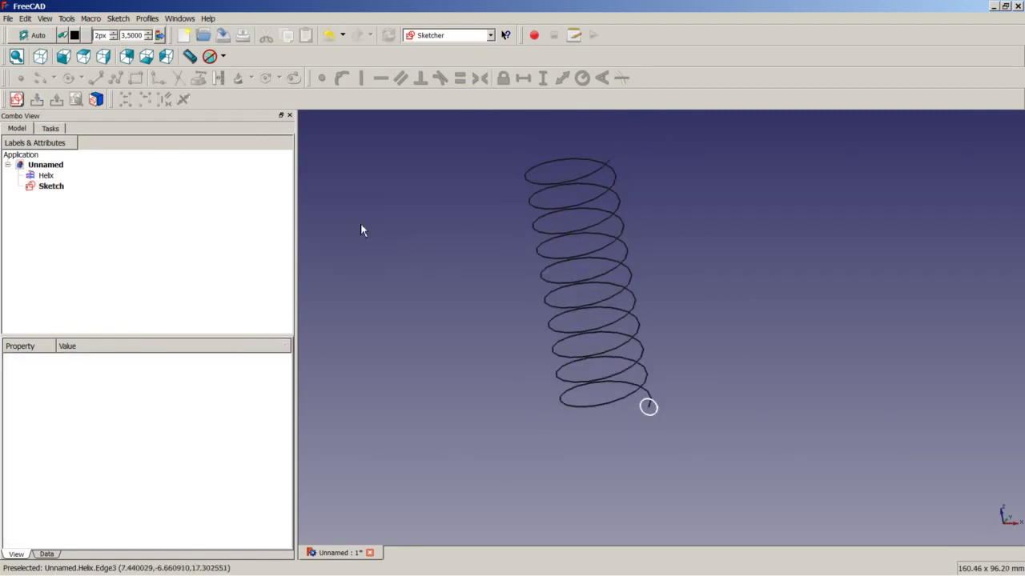
{"action": "left_click", "coordinate": [436, 37]}
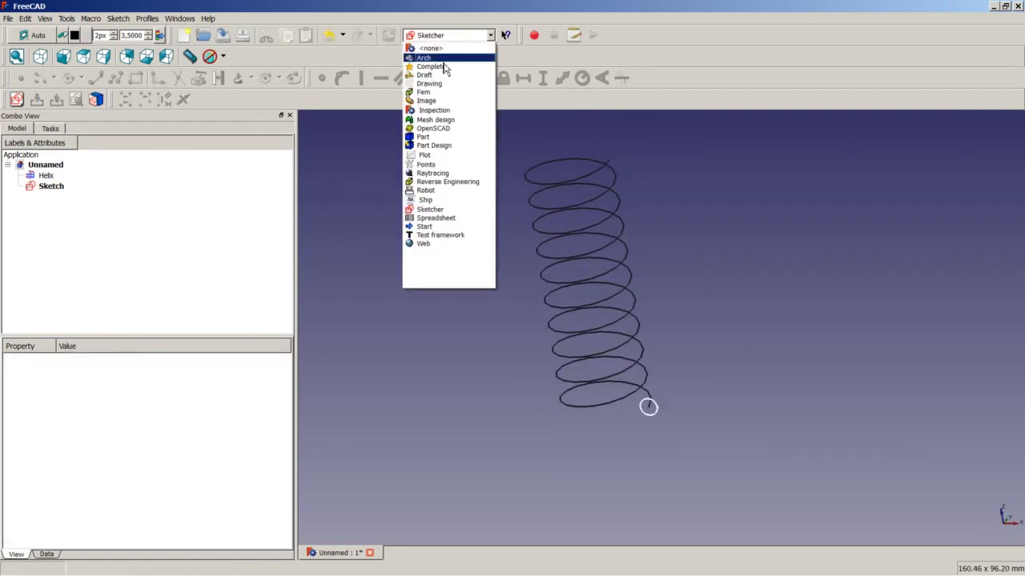
{"action": "left_click", "coordinate": [435, 140]}
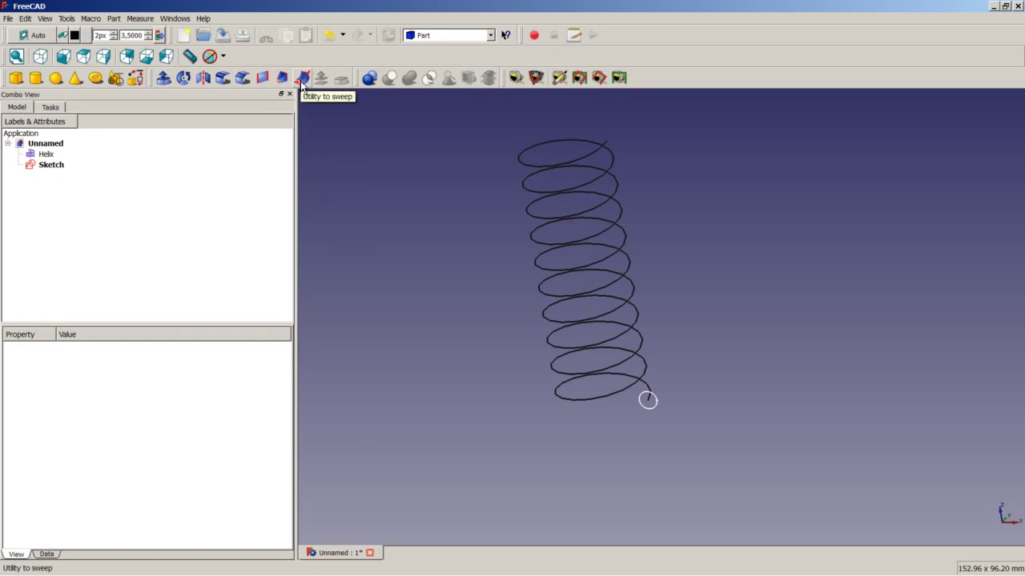
{"action": "left_click", "coordinate": [303, 78]}
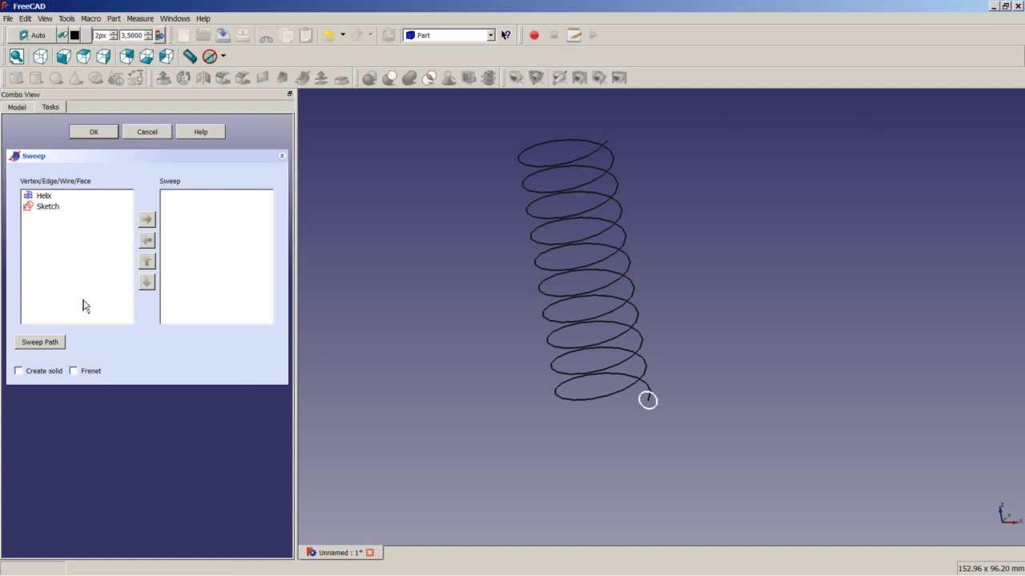
{"action": "left_click", "coordinate": [48, 206]}
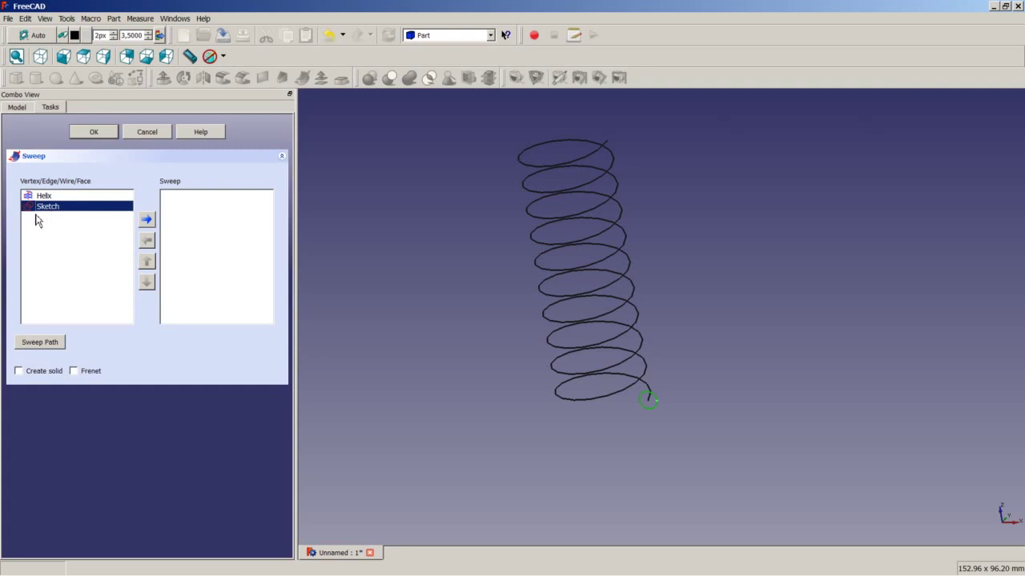
{"action": "left_click", "coordinate": [148, 221]}
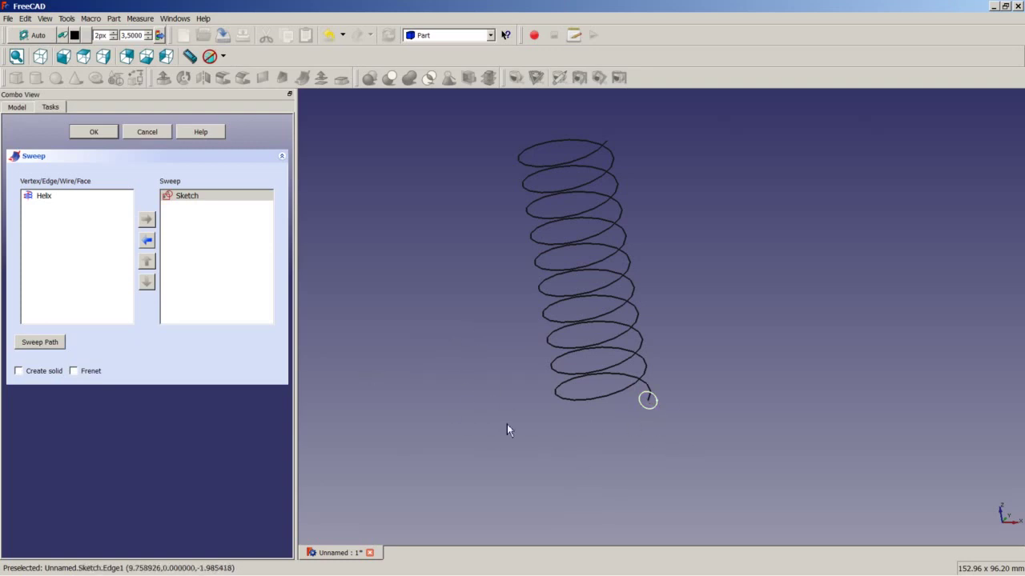
Define the sweep path by selecting all ten connected turns of the helix from bottom to top.
{"action": "left_click", "coordinate": [56, 345]}
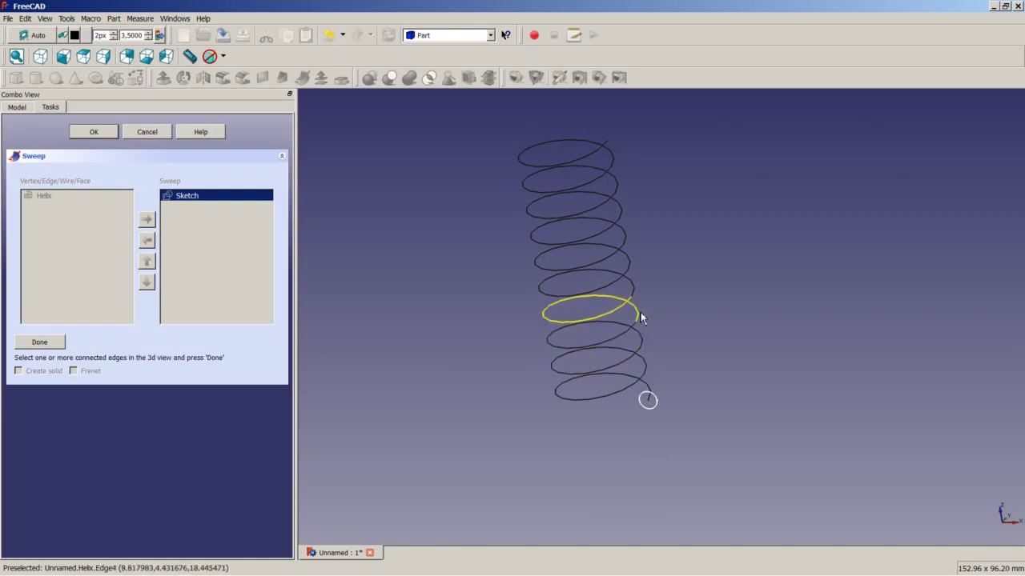
{"action": "left_click", "coordinate": [655, 371]}
{"action": "left_click", "coordinate": [646, 365]}
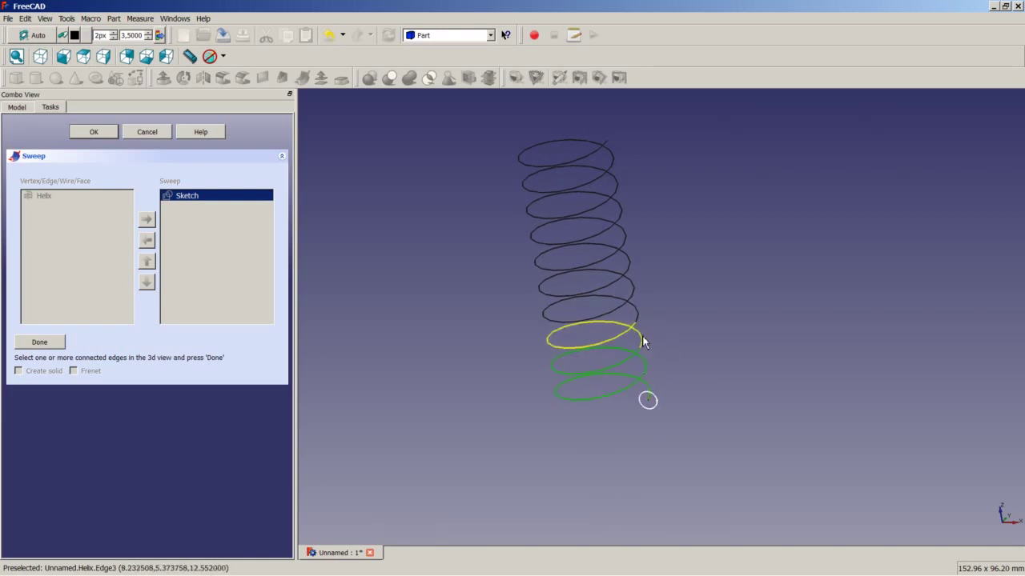
{"action": "left_click", "coordinate": [643, 340]}
{"action": "left_click", "coordinate": [638, 314]}
{"action": "left_click", "coordinate": [634, 293]}
{"action": "left_click", "coordinate": [631, 265]}
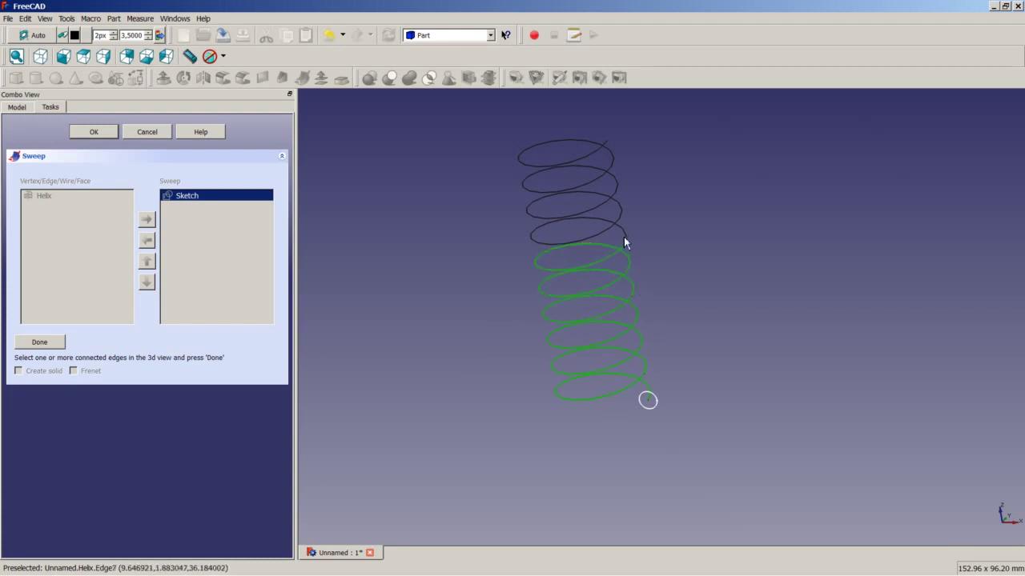
{"action": "left_click", "coordinate": [627, 231]}
{"action": "left_click", "coordinate": [620, 208]}
{"action": "left_click", "coordinate": [617, 192]}
{"action": "left_click", "coordinate": [613, 160]}
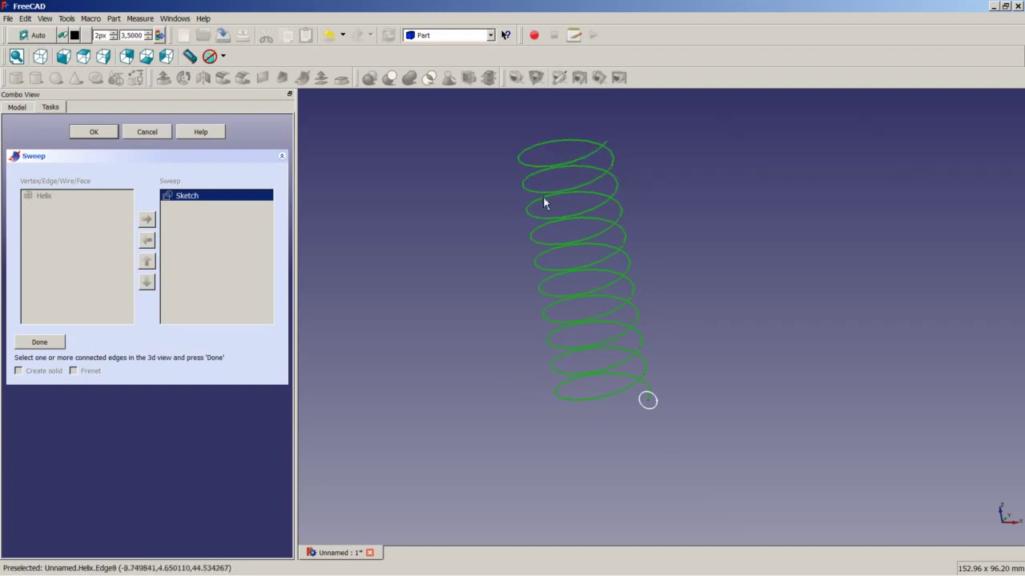
{"action": "left_click", "coordinate": [52, 345]}
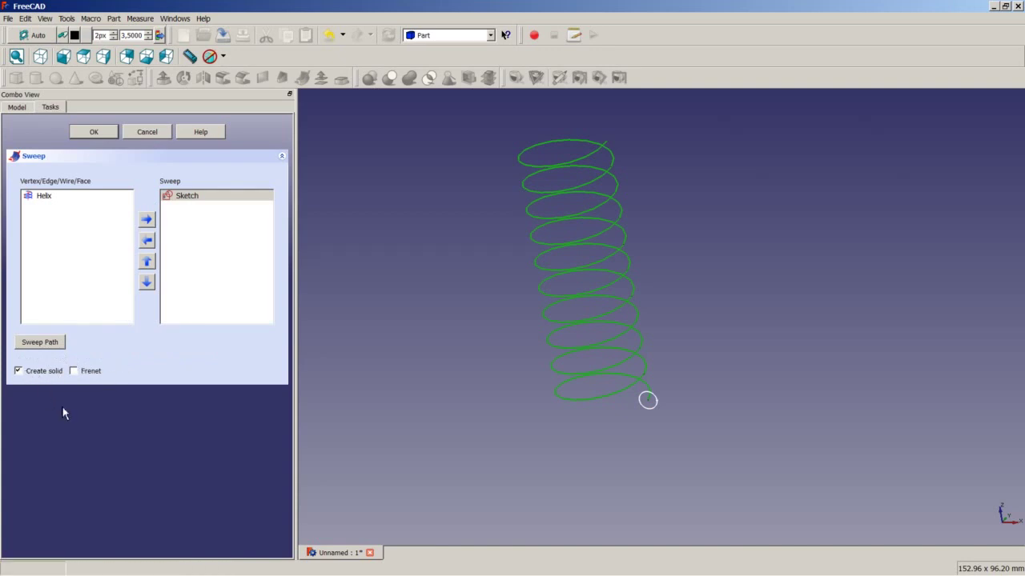
Create the spring sweep as a solid with the Create solid and Frenet options enabled.
{"action": "left_click", "coordinate": [91, 373]}
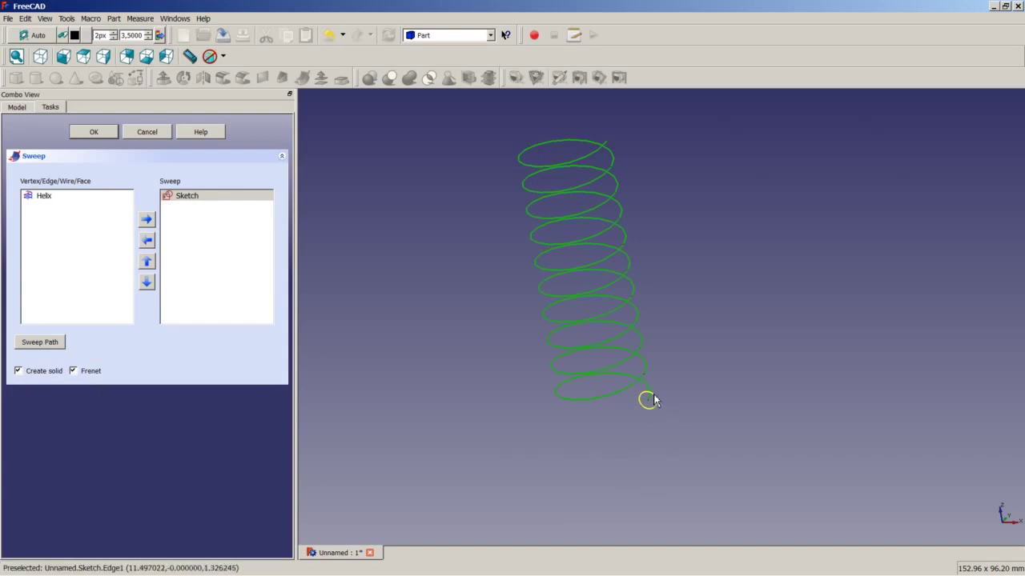
{"action": "middle_click_drag", "start_coordinate": [693, 403], "coordinate": [611, 417]}
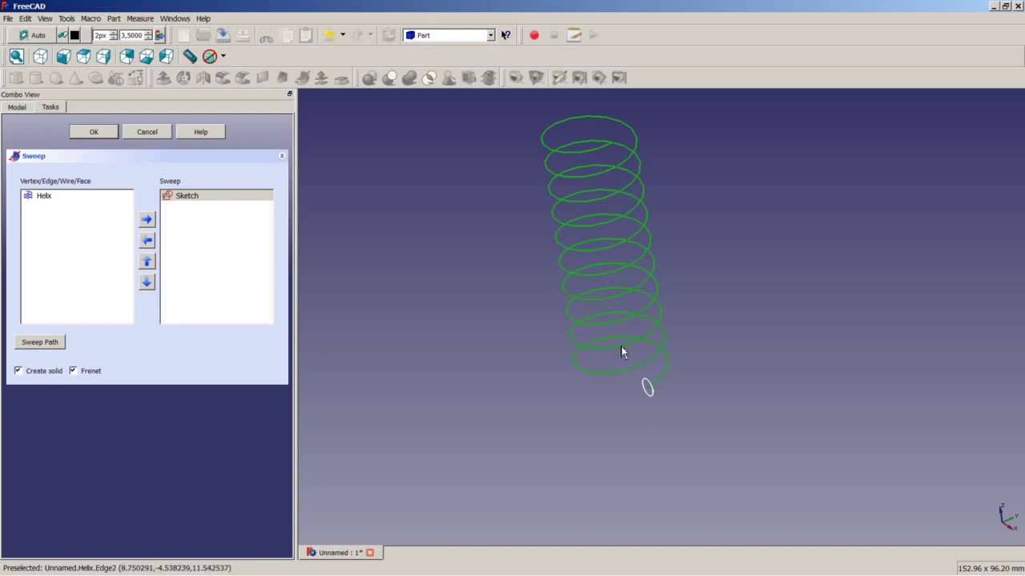
{"action": "left_click", "coordinate": [94, 132]}
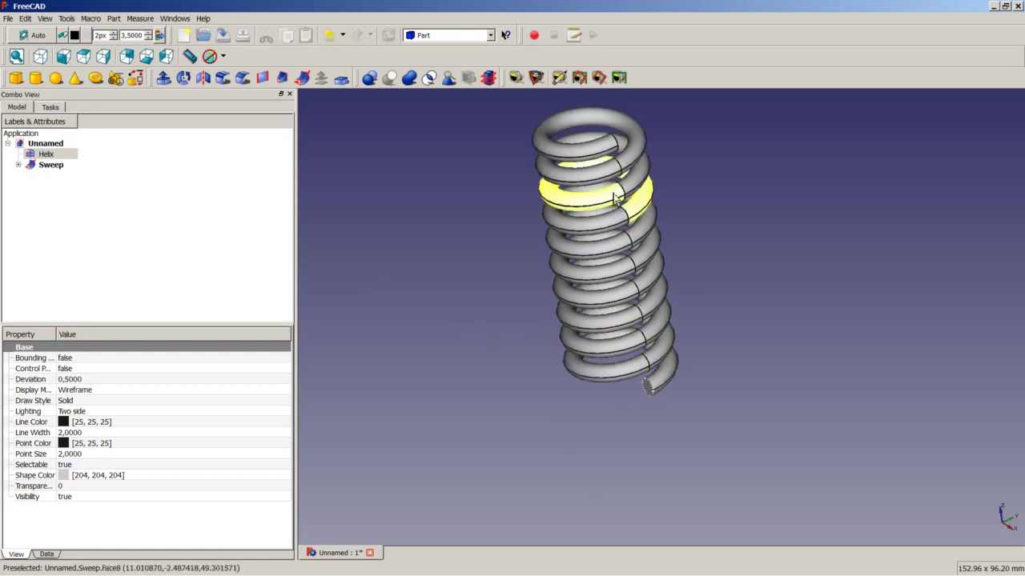
Hide the sweep's profile sketch and the helix so only the solid spring is shown.
{"action": "left_click", "coordinate": [40, 56]}
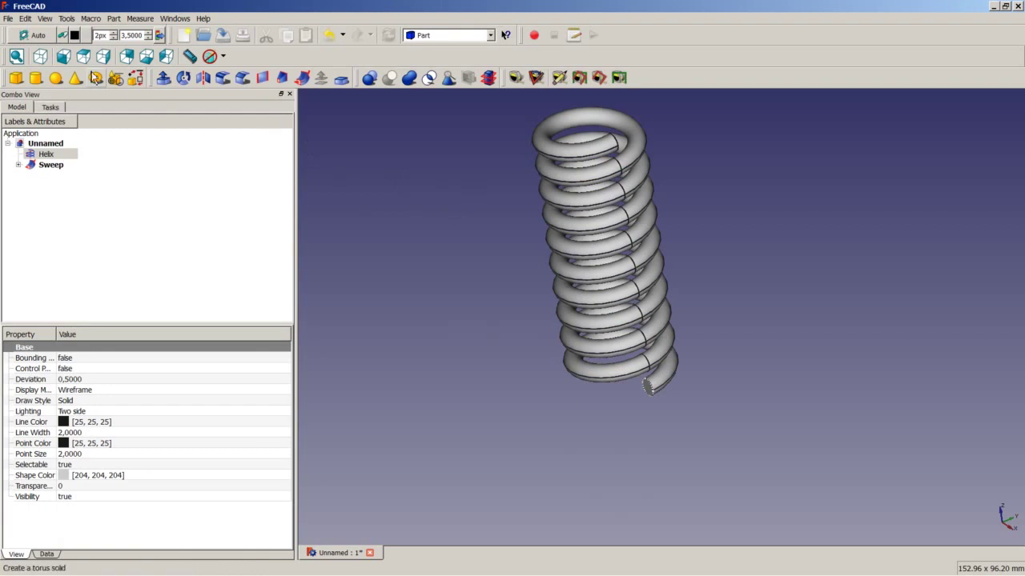
{"action": "right_click", "coordinate": [452, 302]}
{"action": "left_click", "coordinate": [478, 308]}
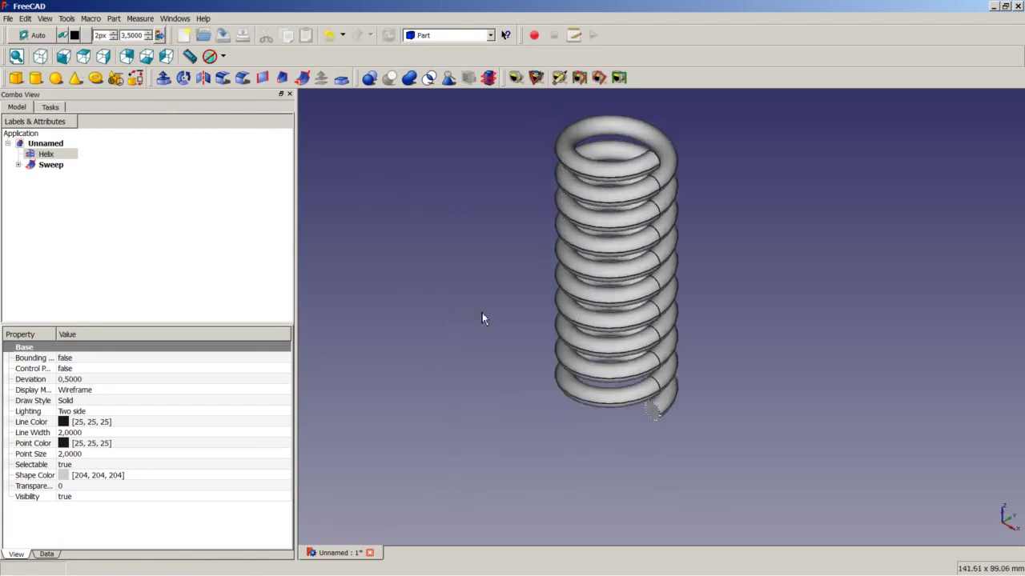
{"action": "left_click", "coordinate": [844, 481]}
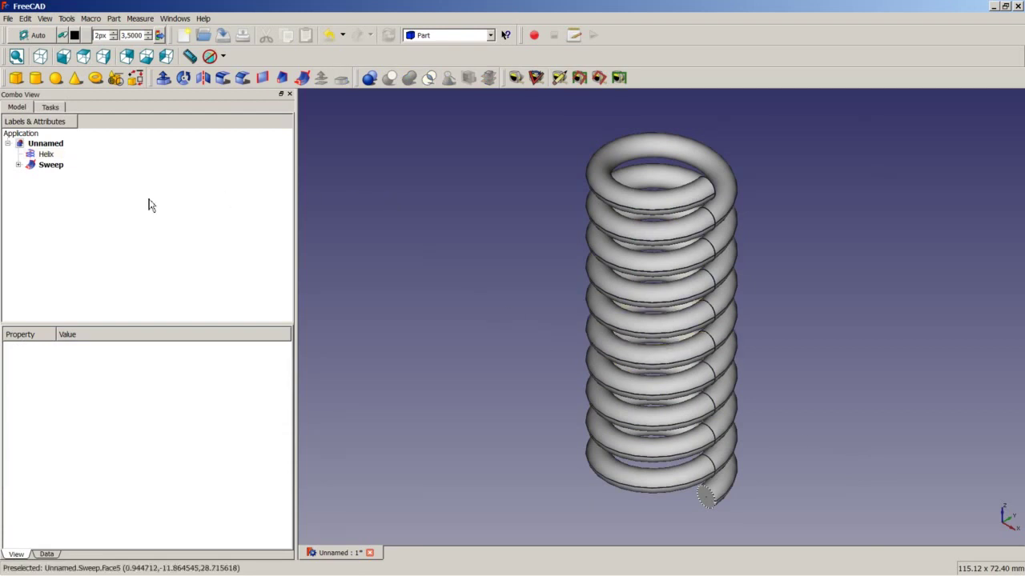
{"action": "left_click", "coordinate": [18, 164]}
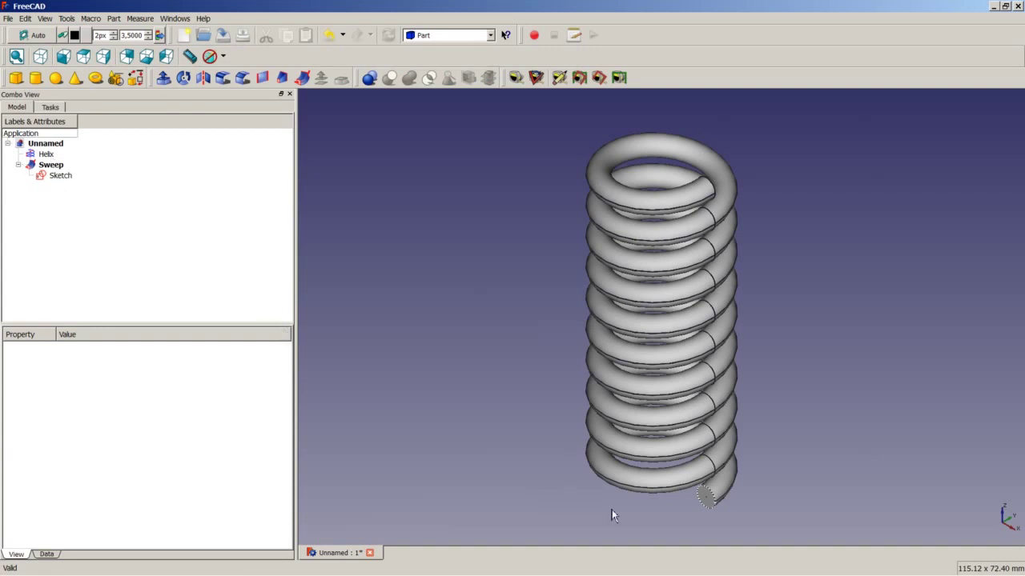
{"action": "right_click", "coordinate": [68, 178]}
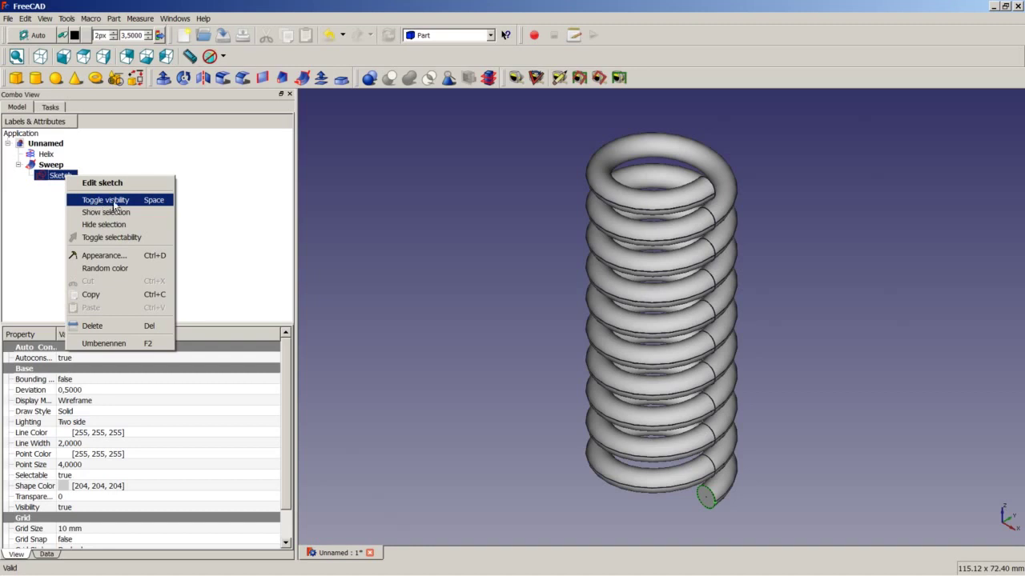
{"action": "left_click", "coordinate": [113, 201]}
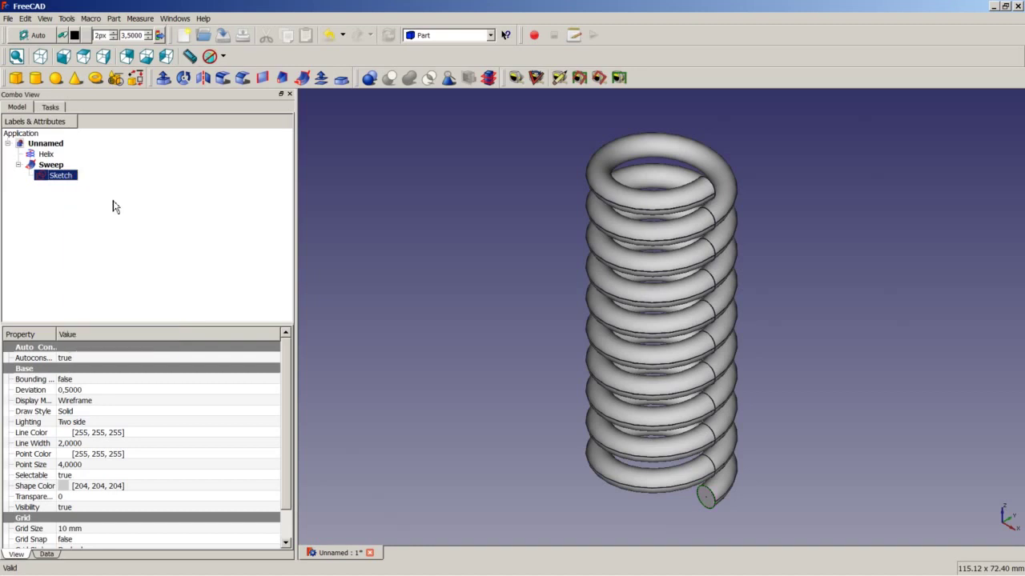
{"action": "right_click", "coordinate": [50, 155]}
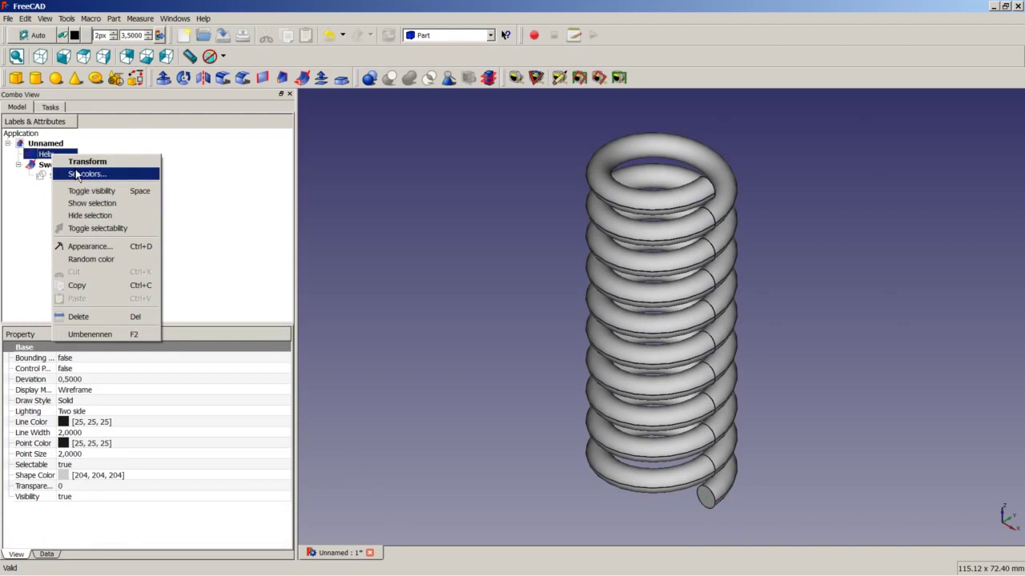
{"action": "left_click", "coordinate": [128, 190]}
{"action": "left_click", "coordinate": [461, 371]}
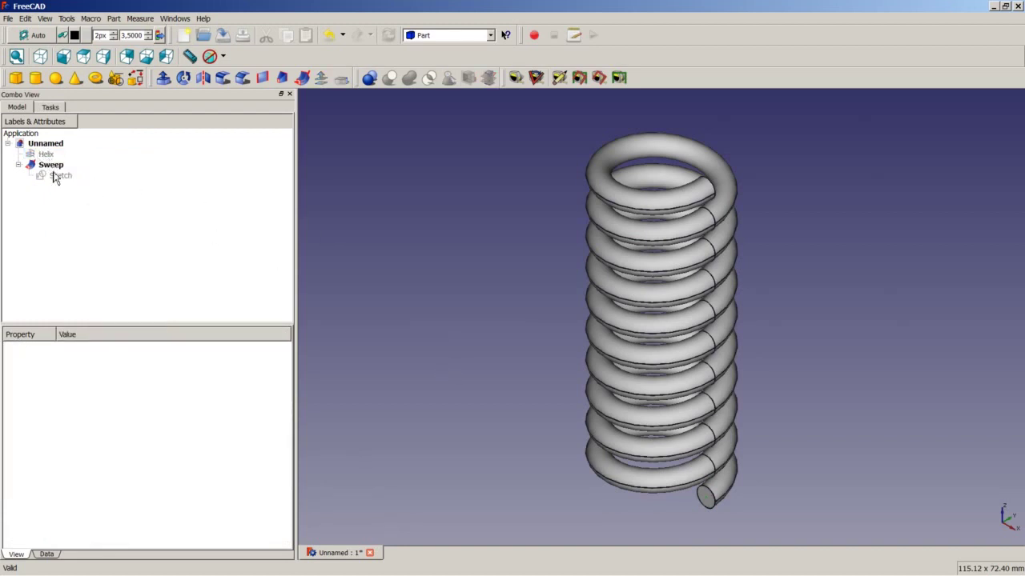
{"action": "left_click", "coordinate": [17, 164]}
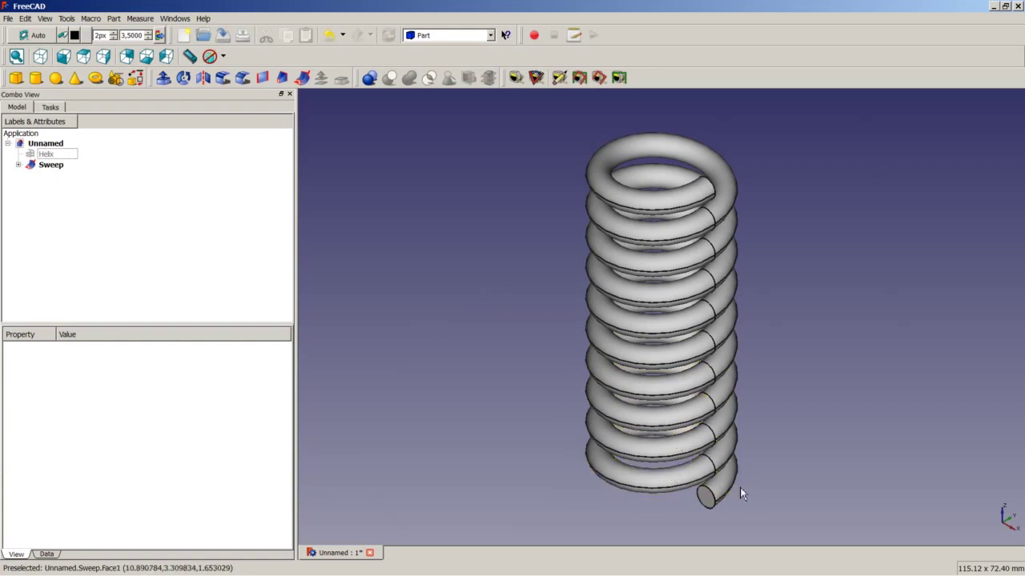
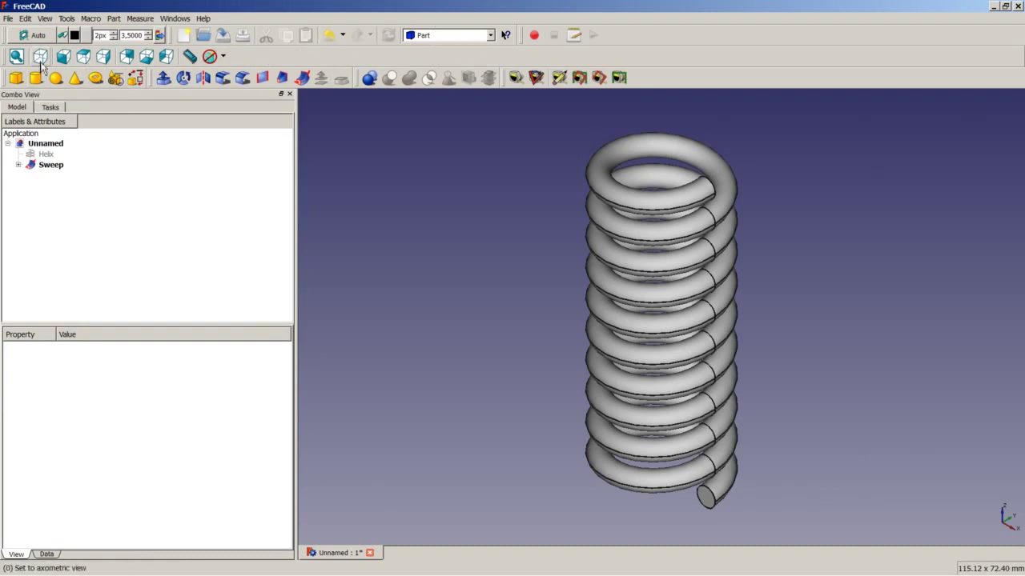
Add a cube primitive at the spring's lower end and set its length to 25 mm.
{"action": "left_click", "coordinate": [16, 78]}
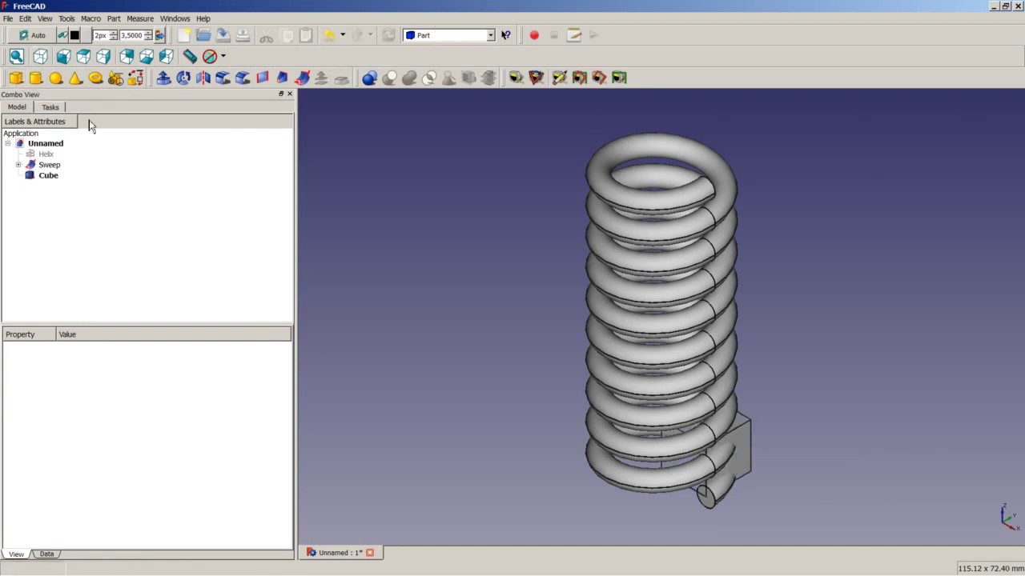
{"action": "left_click", "coordinate": [48, 175]}
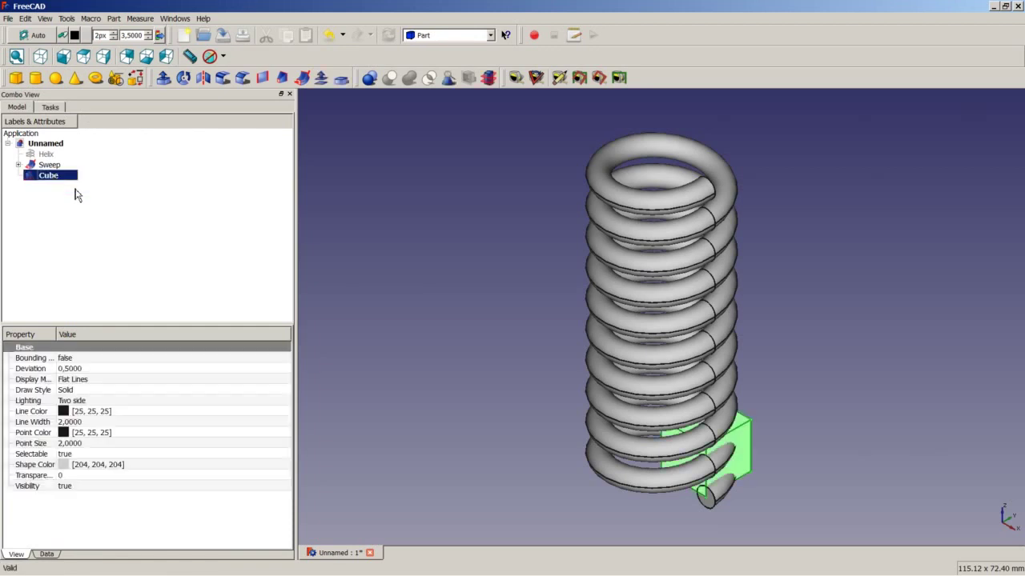
{"action": "left_click", "coordinate": [46, 554]}
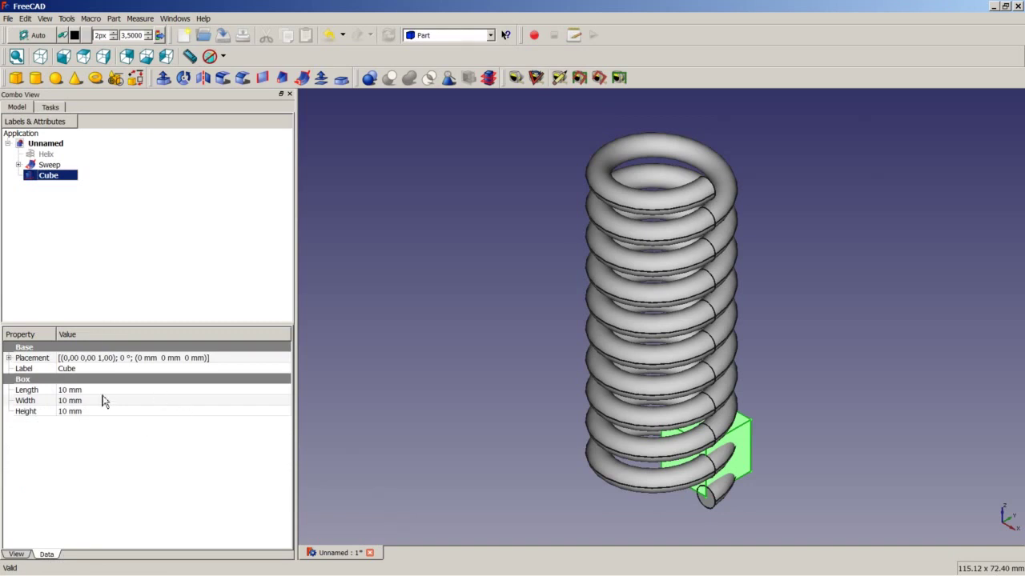
{"action": "left_click", "coordinate": [66, 390]}
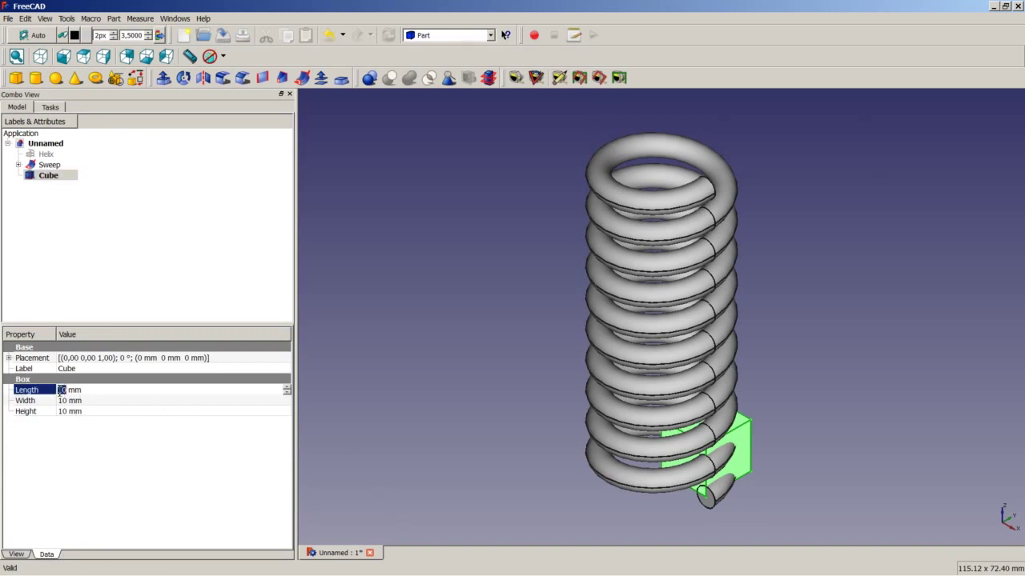
{"action": "type", "text": "25"}
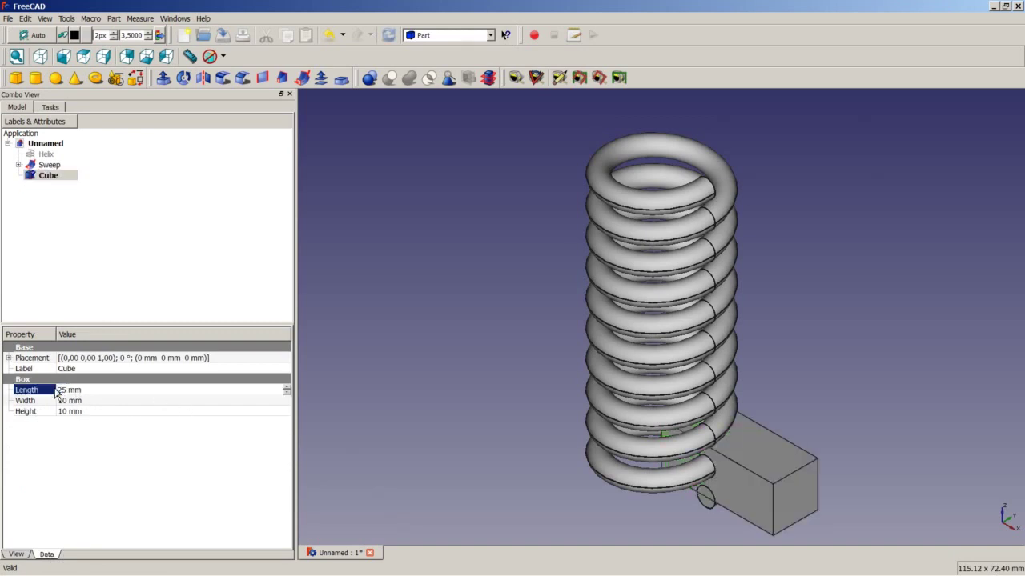
Set the box's width to 25 mm and its height to 3 mm.
{"action": "left_click", "coordinate": [59, 401]}
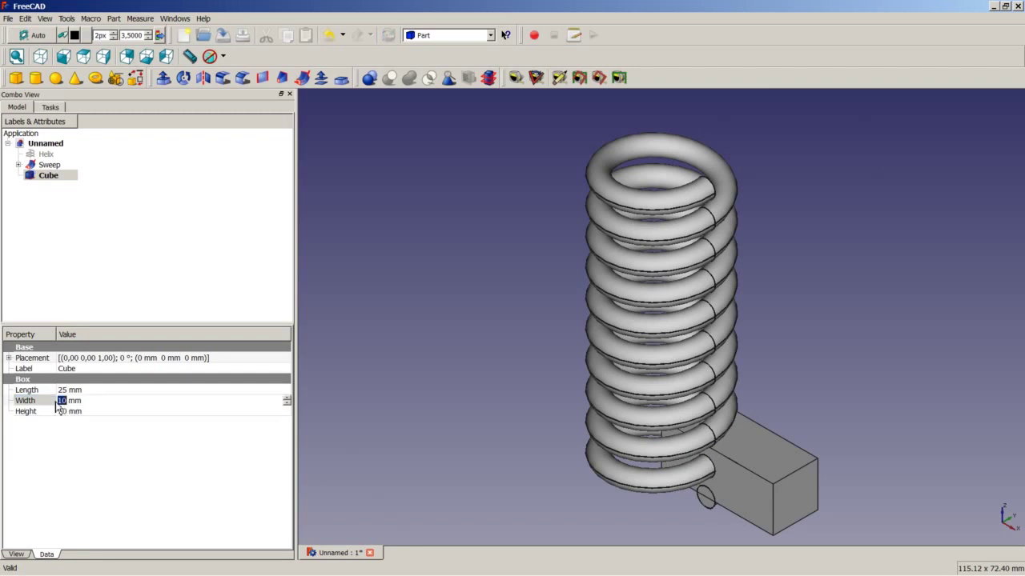
{"action": "key", "text": "2"}
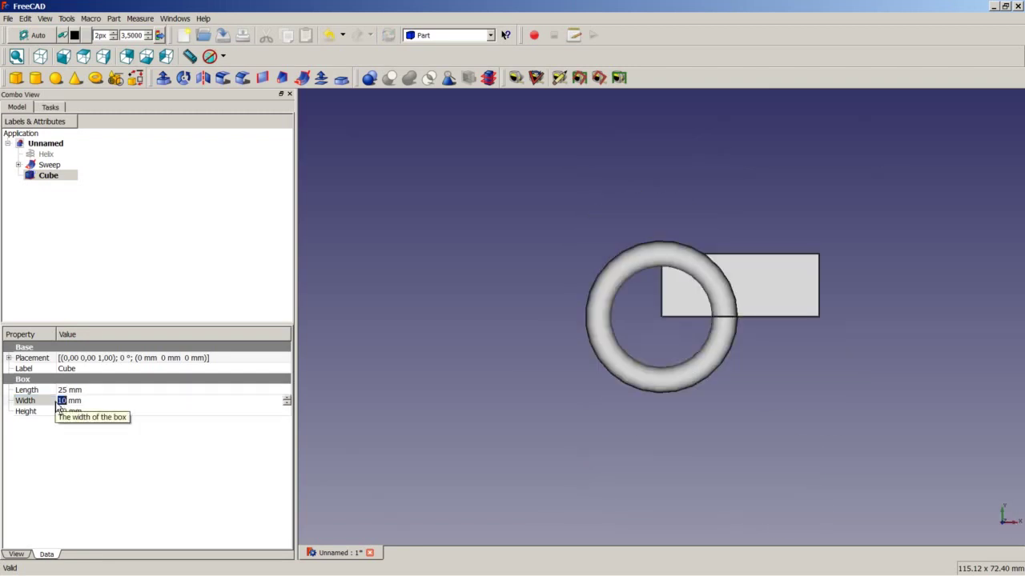
{"action": "left_click", "coordinate": [49, 408]}
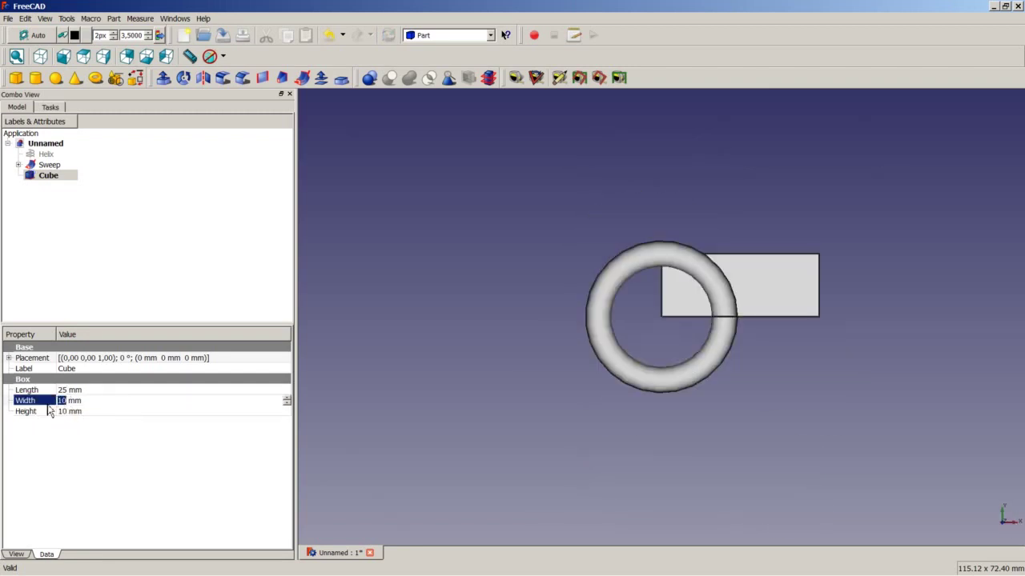
{"action": "type", "text": "25"}
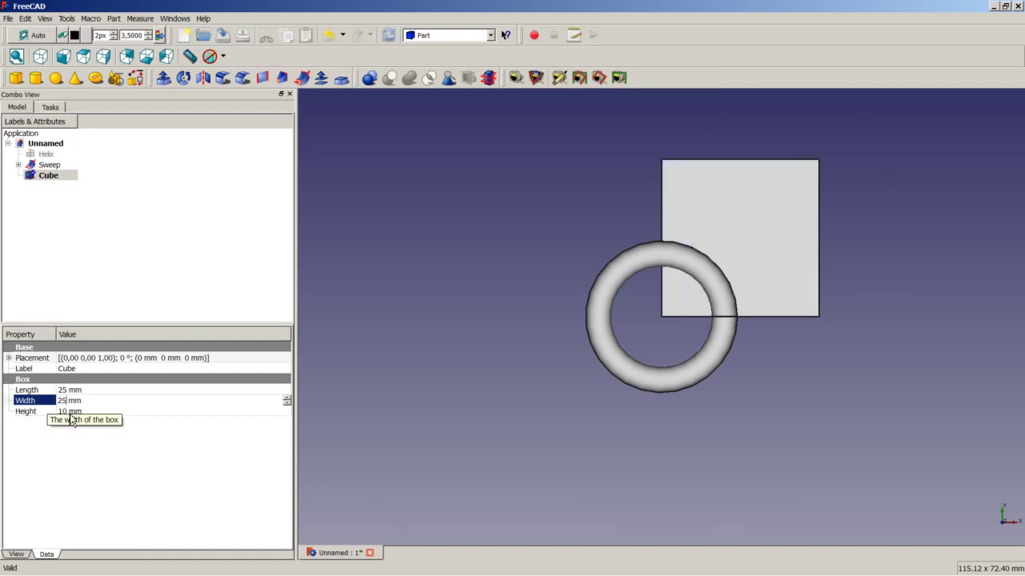
{"action": "left_click", "coordinate": [70, 412]}
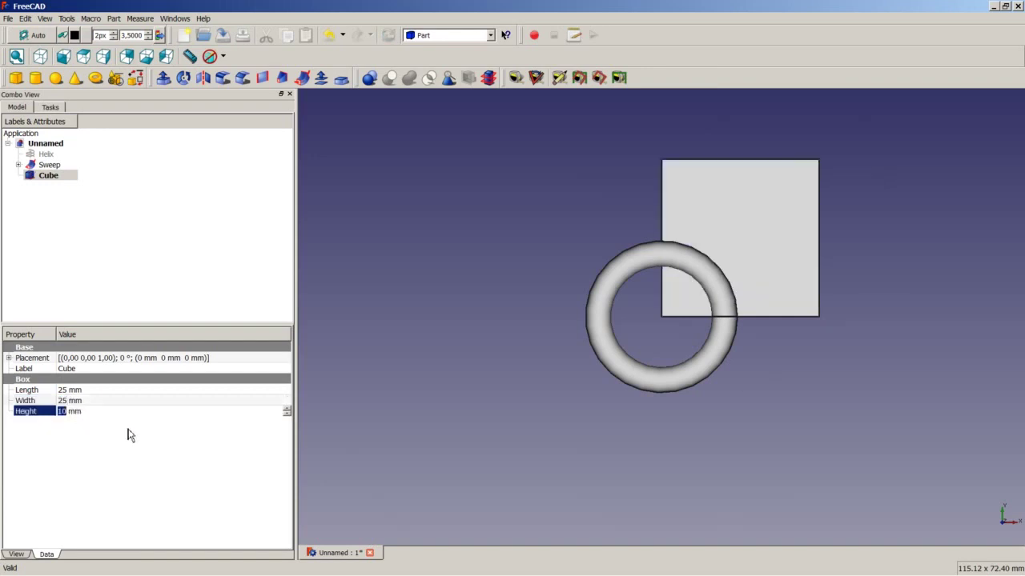
{"action": "left_click", "coordinate": [419, 410]}
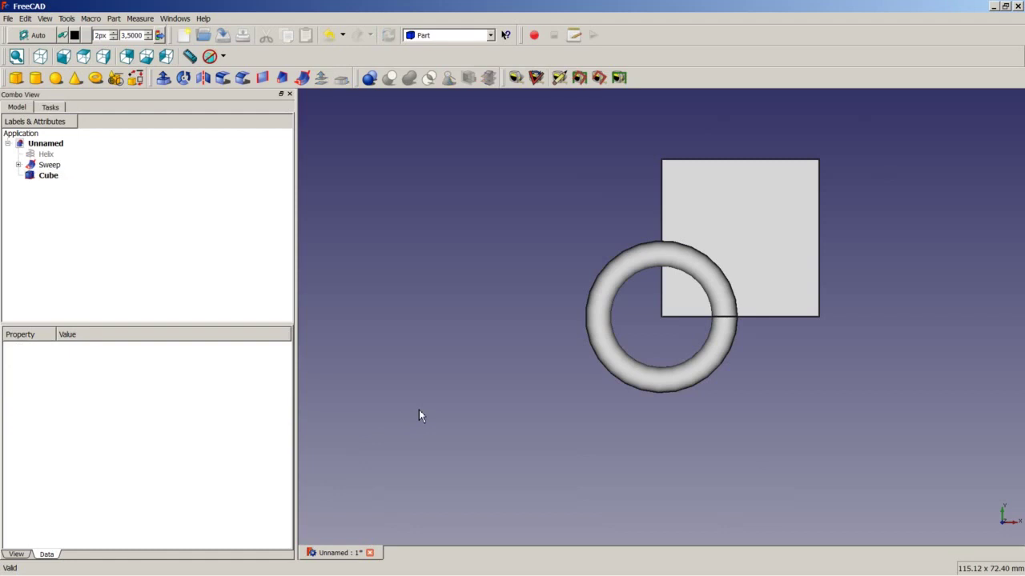
Centre the box beneath the spring with a placement translation of X -12,5 mm, Y -12,5 mm and Z -3 mm.
{"action": "left_click", "coordinate": [40, 56]}
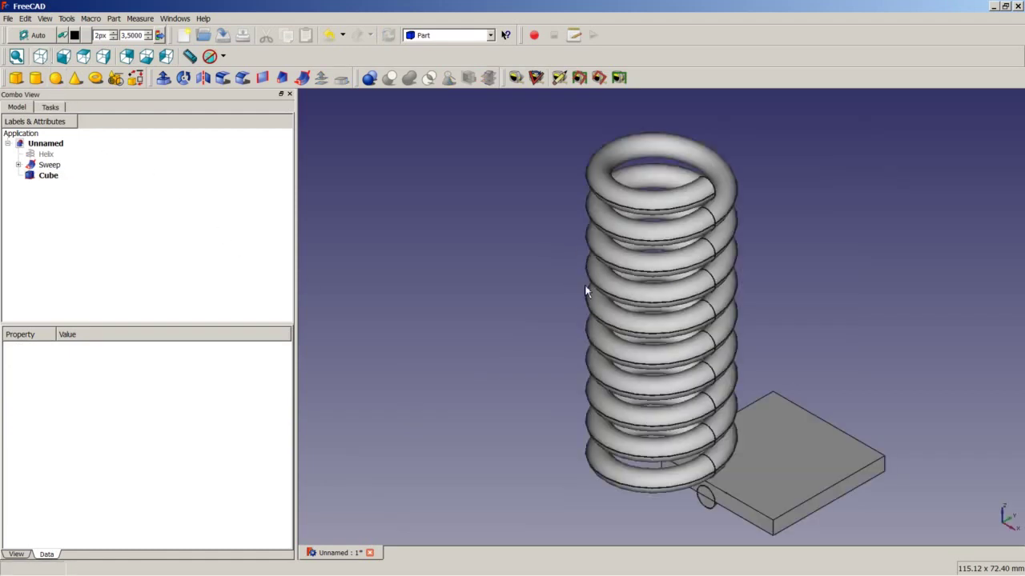
{"action": "scroll", "coordinate": [740, 496], "scroll_direction": "down", "scroll_amount": 2}
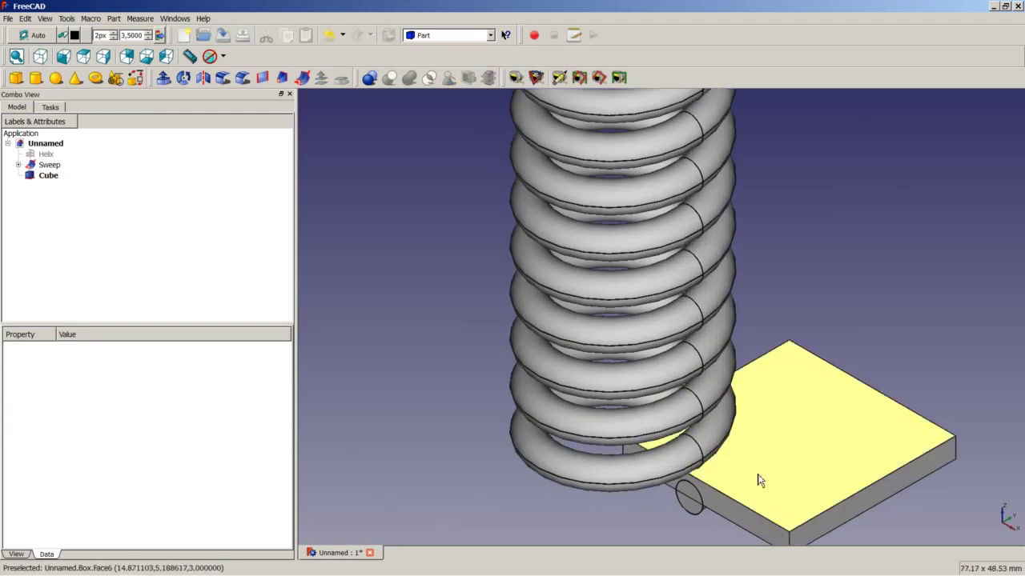
{"action": "scroll", "coordinate": [759, 479], "scroll_direction": "up", "scroll_amount": 1}
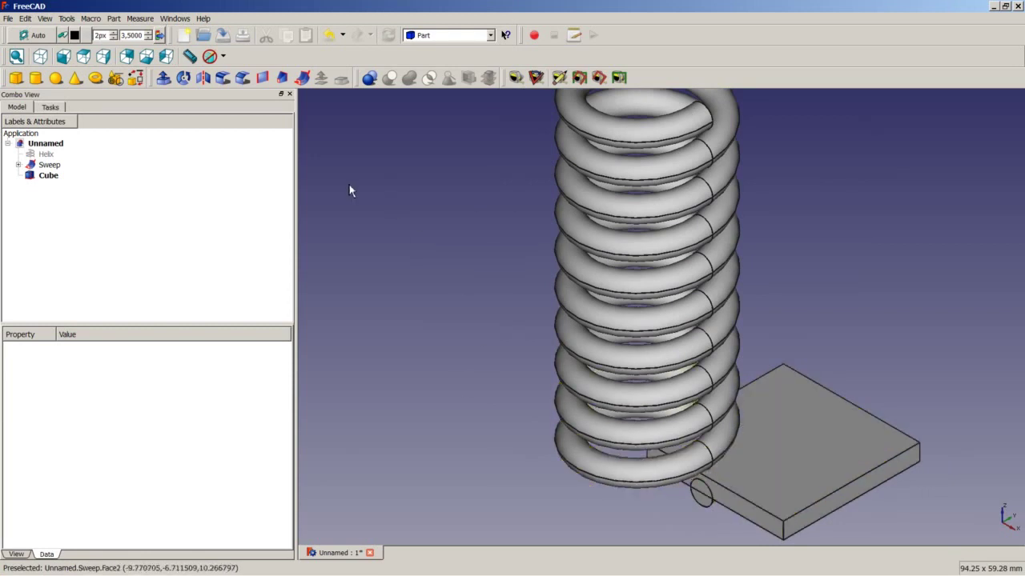
{"action": "left_click", "coordinate": [44, 178]}
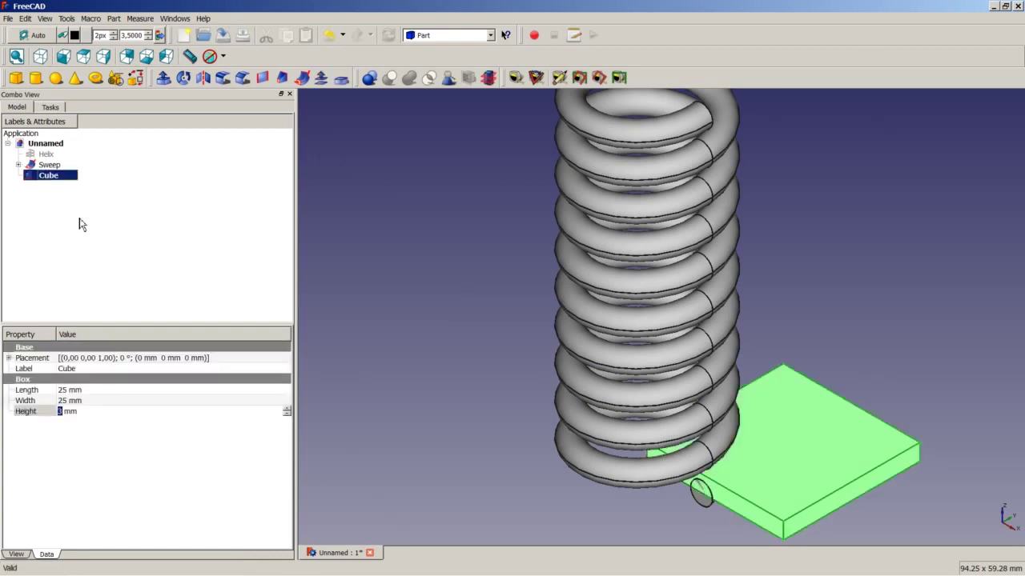
{"action": "left_click", "coordinate": [250, 358]}
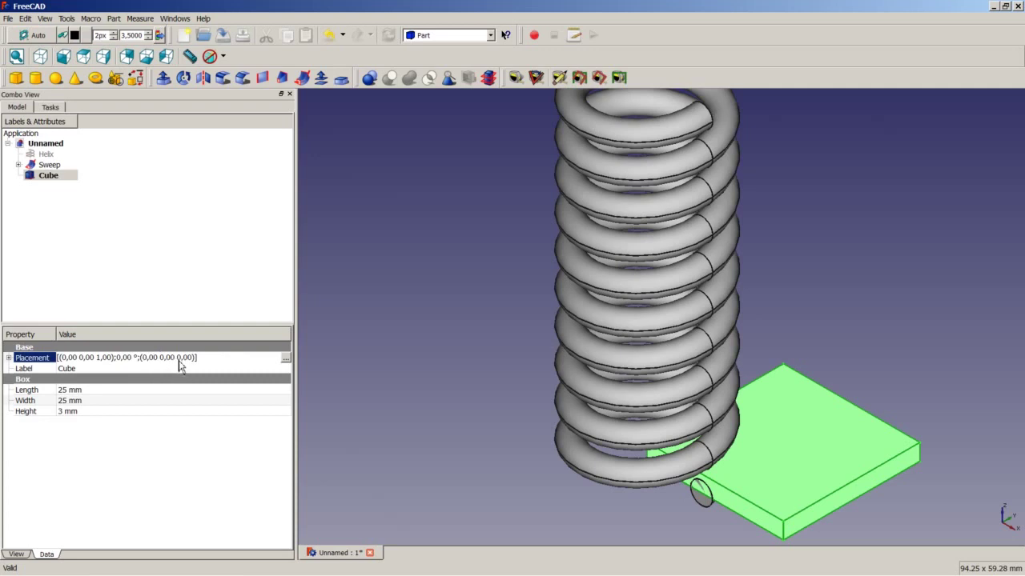
{"action": "left_click", "coordinate": [286, 361]}
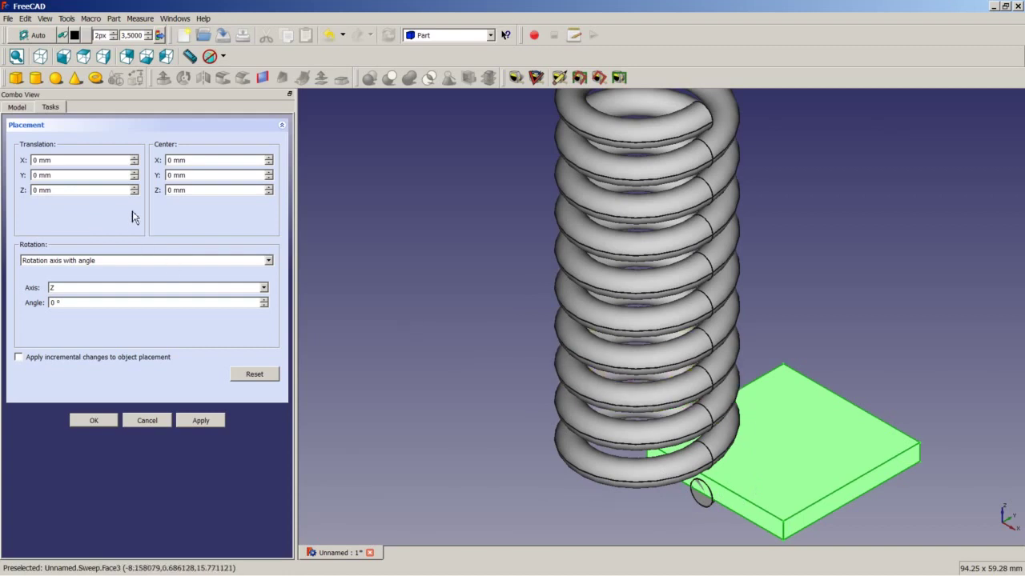
{"action": "left_click", "coordinate": [39, 160]}
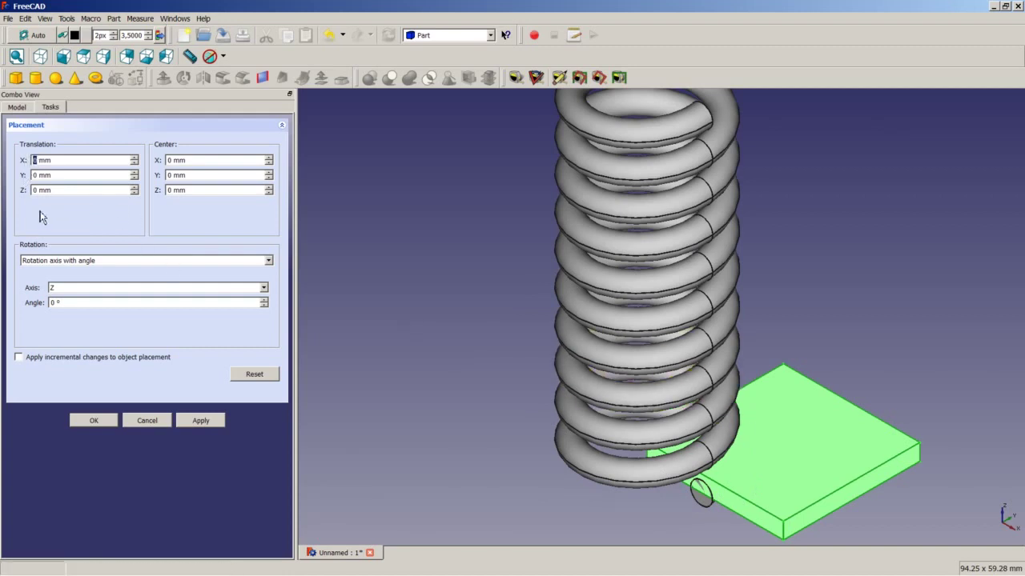
{"action": "type", "text": "-12,5"}
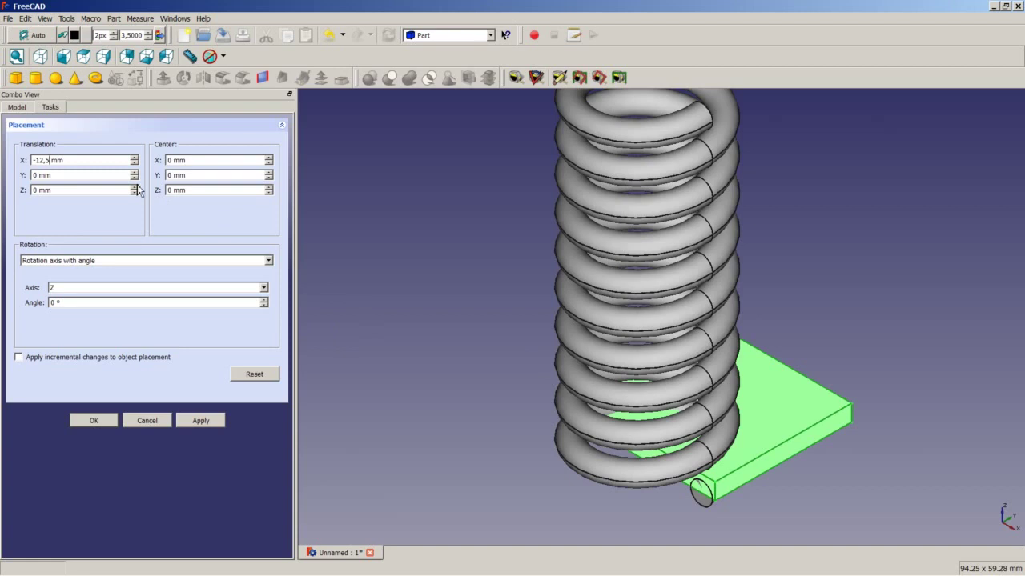
{"action": "middle_click_drag", "start_coordinate": [458, 309], "coordinate": [525, 292]}
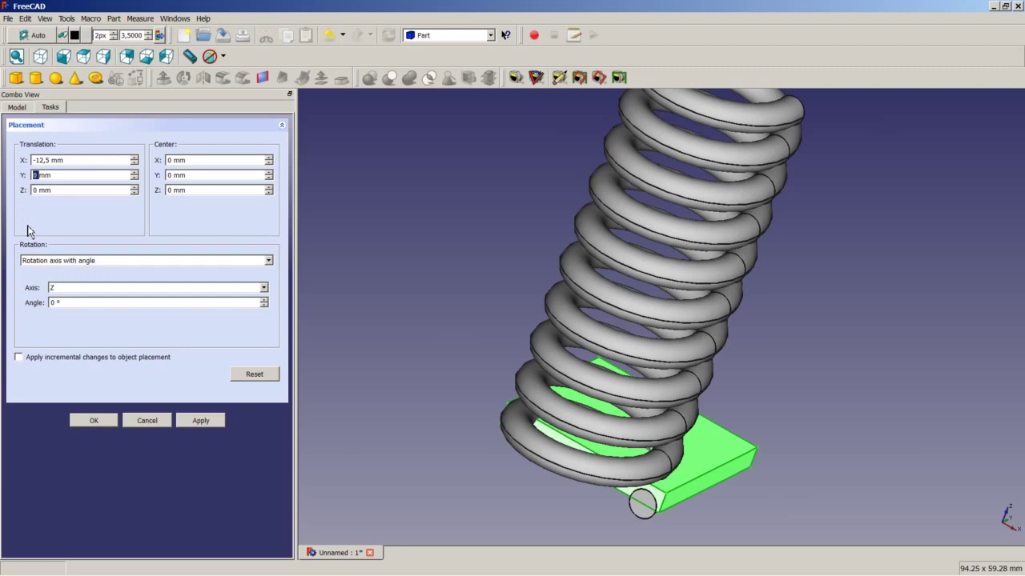
{"action": "type", "text": "12,5"}
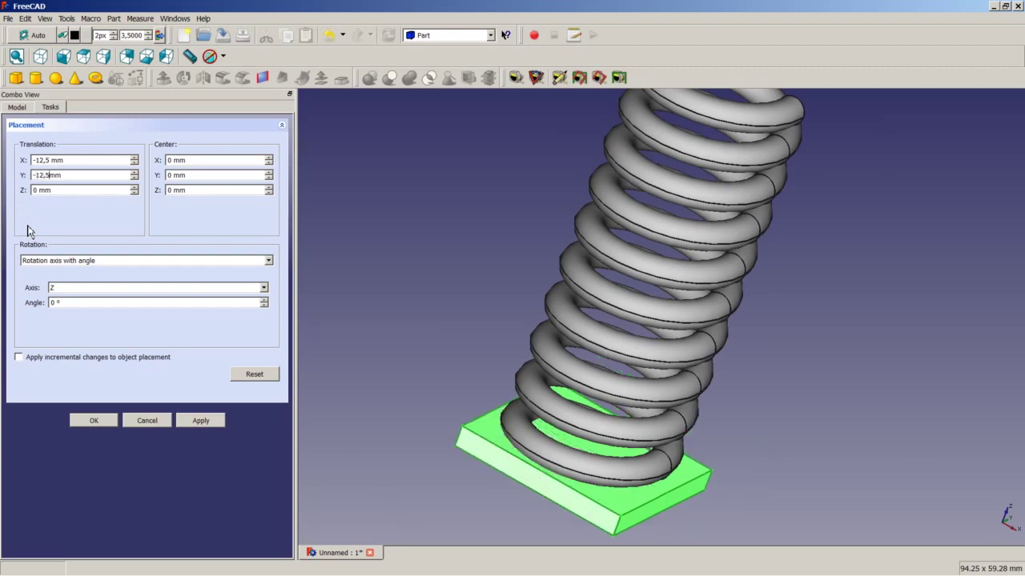
{"action": "double_click", "coordinate": [32, 190]}
{"action": "type", "text": "-3"}
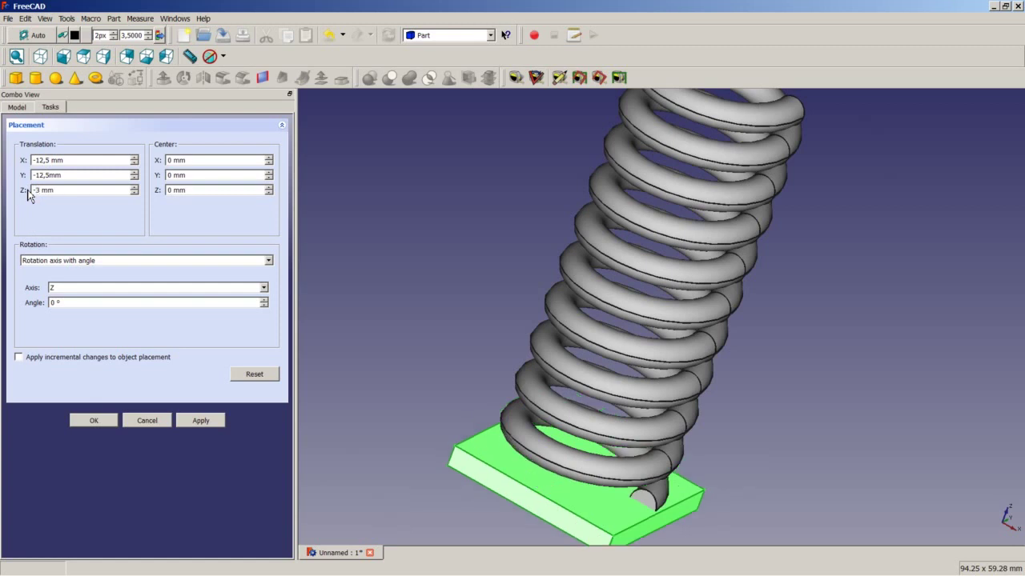
{"action": "left_click", "coordinate": [92, 420]}
Cut the box out of the spring sweep with a Boolean cut to trim the spring's lower end flat.
{"action": "middle_click_drag", "start_coordinate": [425, 436], "coordinate": [677, 451]}
{"action": "scroll", "coordinate": [684, 496], "scroll_direction": "up", "scroll_amount": 5}
{"action": "mouse_move", "coordinate": [645, 480]}
{"action": "middle_mouse_down"}
{"action": "mouse_move", "coordinate": [636, 473]}
{"action": "mouse_move", "coordinate": [633, 515]}
{"action": "mouse_move", "coordinate": [633, 482]}
{"action": "middle_mouse_up"}
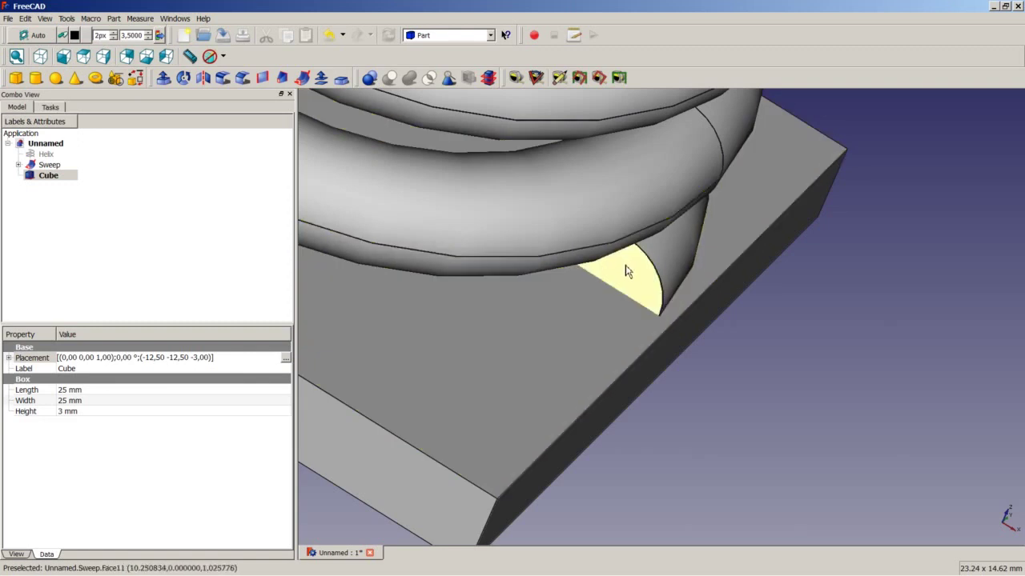
{"action": "scroll", "coordinate": [624, 272], "scroll_direction": "down", "scroll_amount": 5}
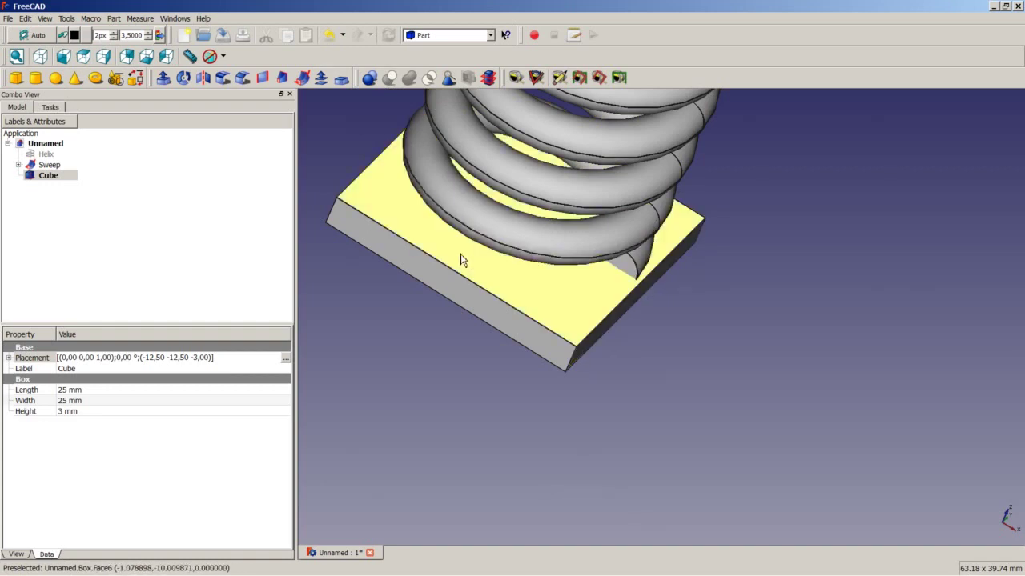
{"action": "middle_click_drag", "start_coordinate": [599, 274], "coordinate": [603, 211]}
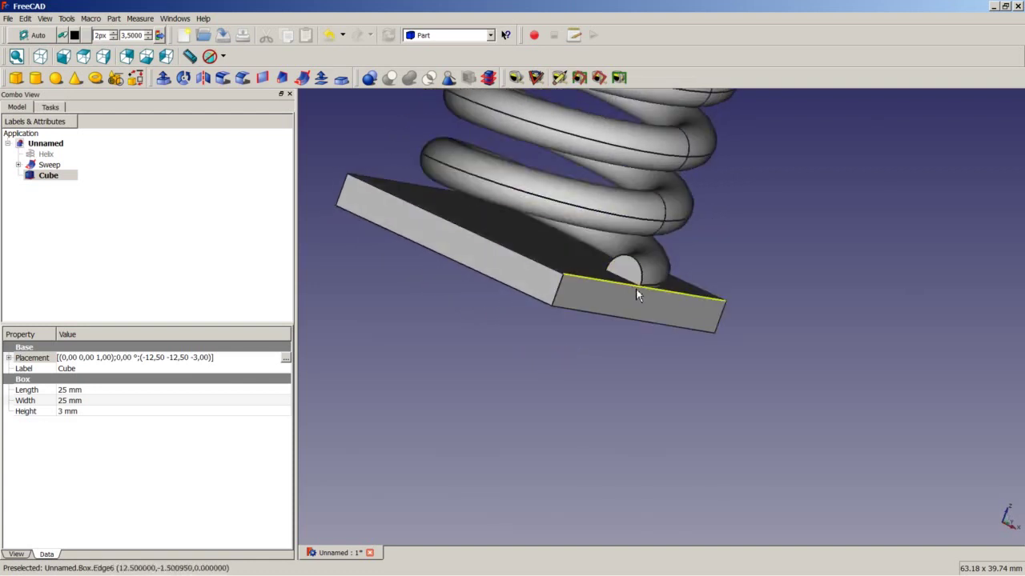
{"action": "mouse_move", "coordinate": [503, 200]}
{"action": "middle_mouse_down"}
{"action": "mouse_move", "coordinate": [500, 189]}
{"action": "mouse_move", "coordinate": [496, 213]}
{"action": "middle_mouse_up"}
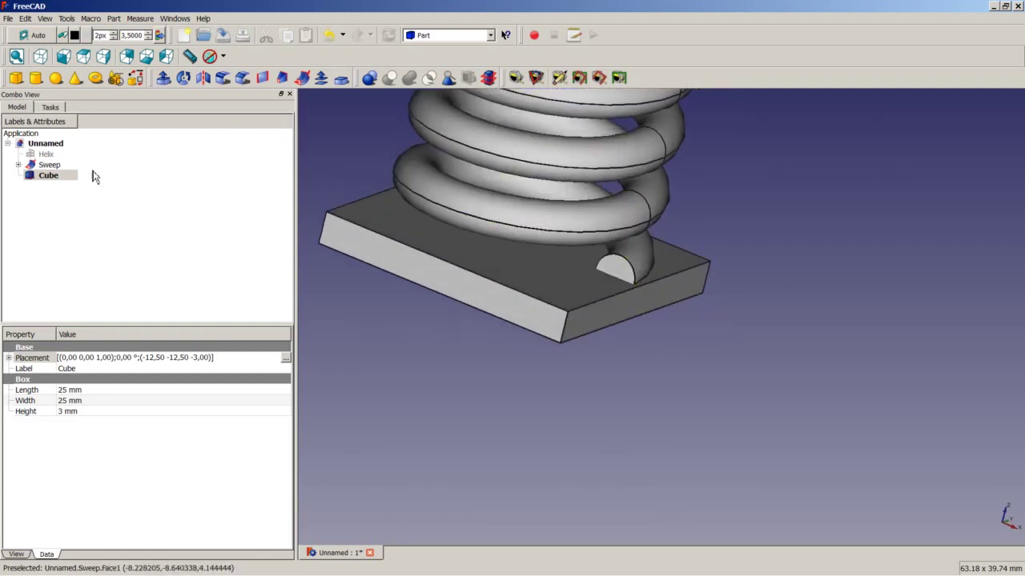
{"action": "left_click", "coordinate": [51, 165]}
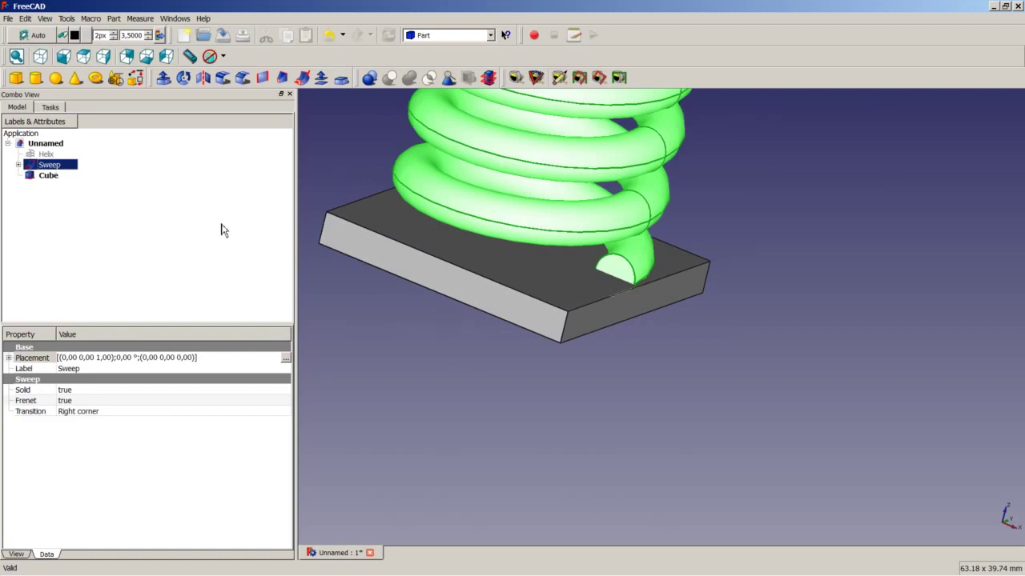
{"action": "left_click", "coordinate": [50, 175], "text": "ctrl"}
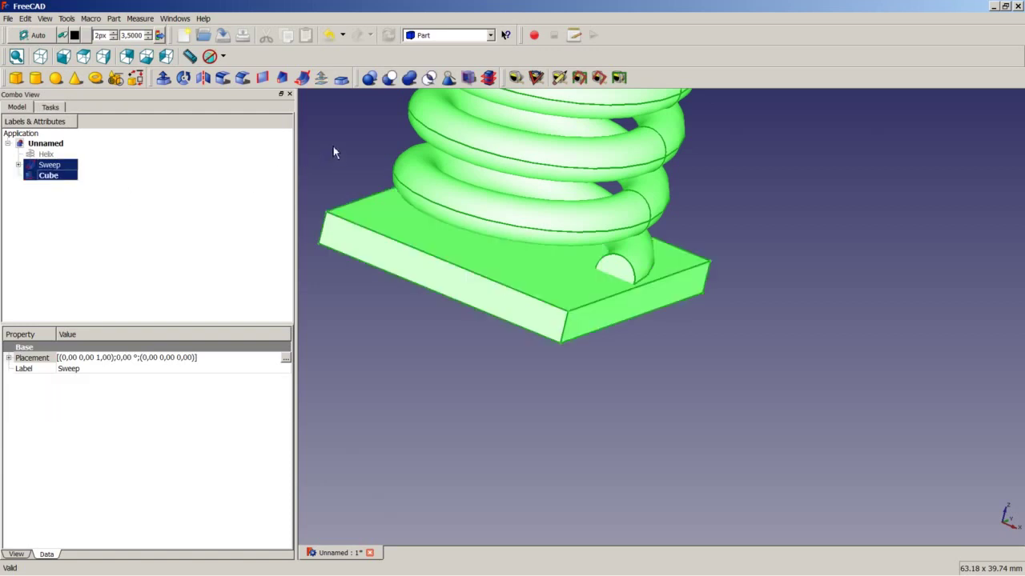
{"action": "left_click", "coordinate": [392, 80]}
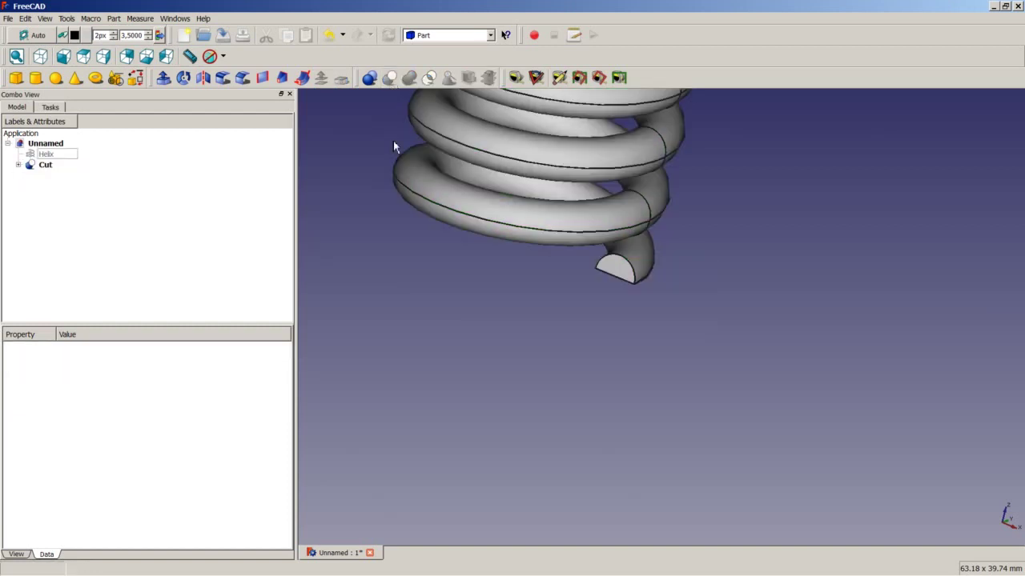
Add a second cube primitive beside the trimmed spring and set its length to 25 mm.
{"action": "middle_click_drag", "start_coordinate": [579, 261], "coordinate": [603, 188]}
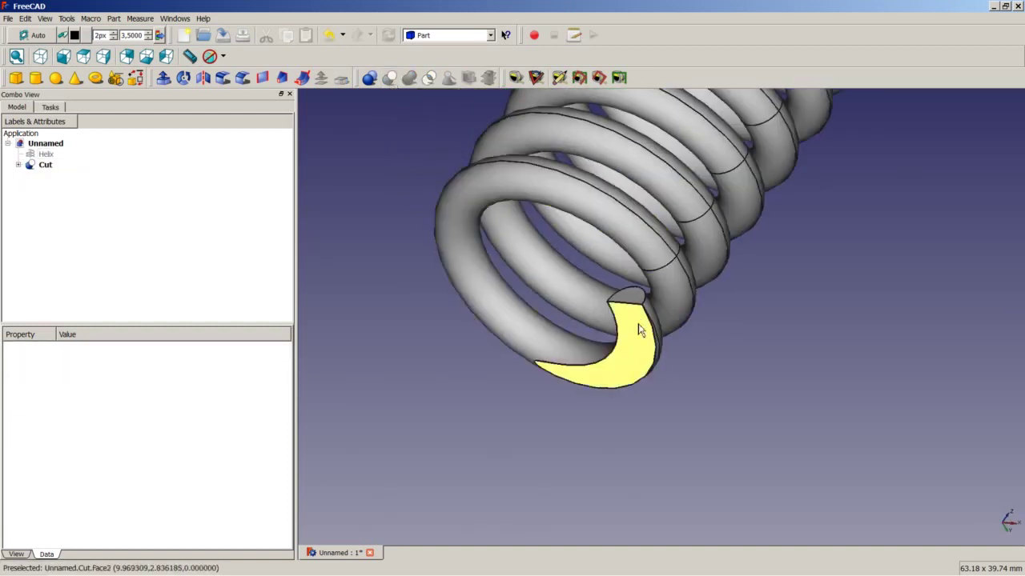
{"action": "middle_click_drag", "start_coordinate": [610, 300], "coordinate": [552, 345]}
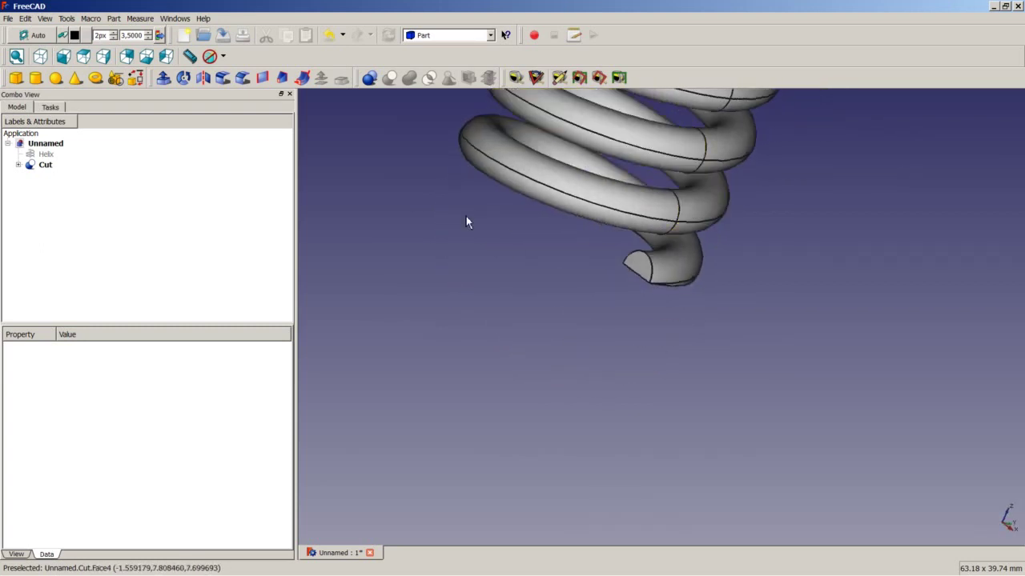
{"action": "right_click", "coordinate": [303, 230]}
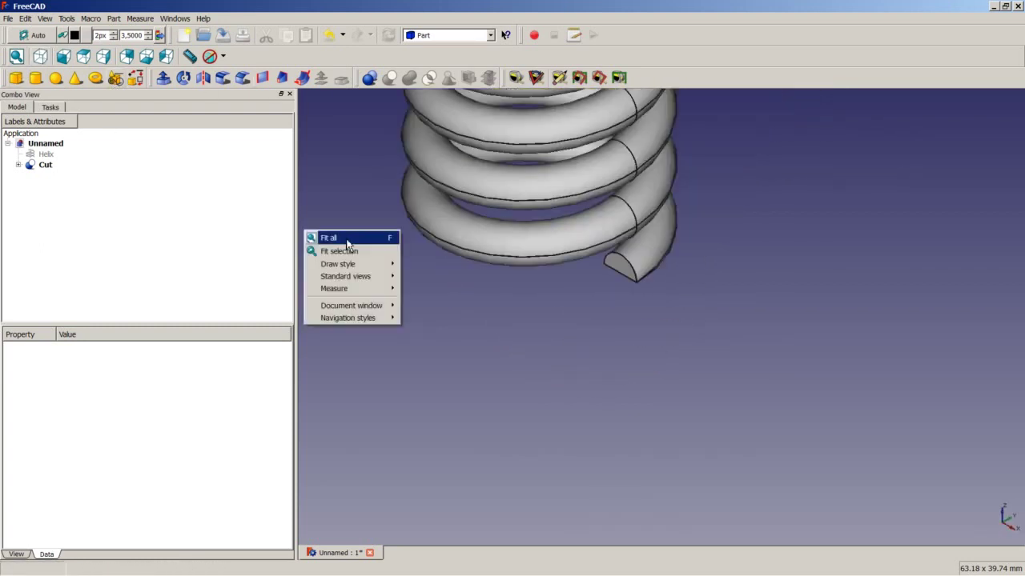
{"action": "left_click", "coordinate": [346, 238]}
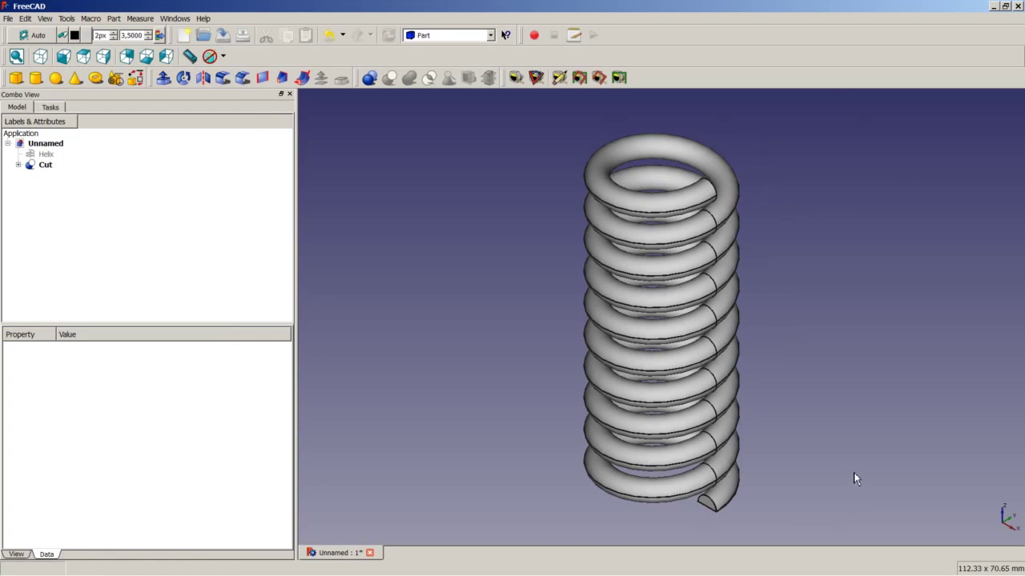
{"action": "key", "text": "ctrl+s"}
{"action": "left_click", "coordinate": [16, 79]}
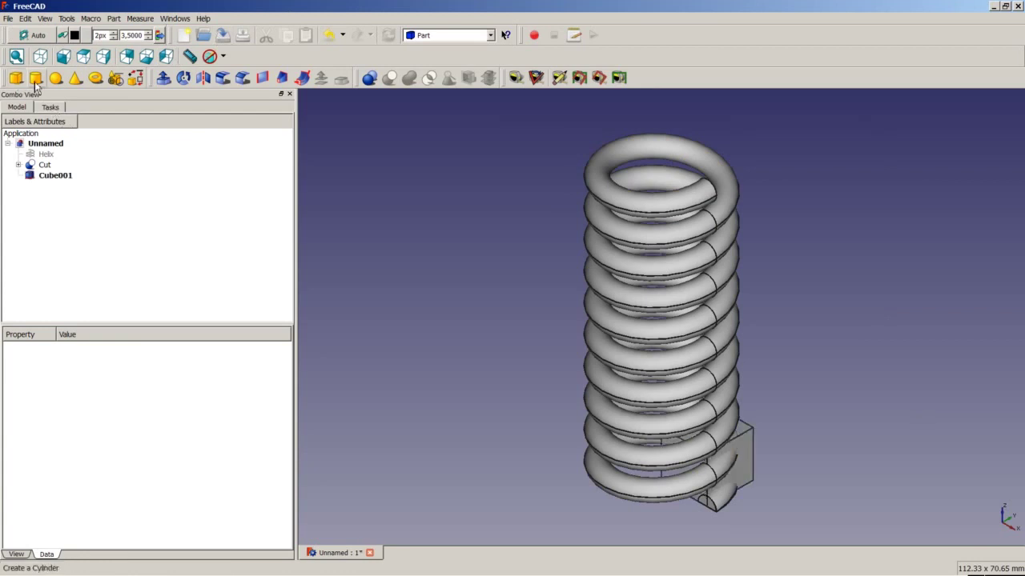
{"action": "left_click", "coordinate": [58, 176]}
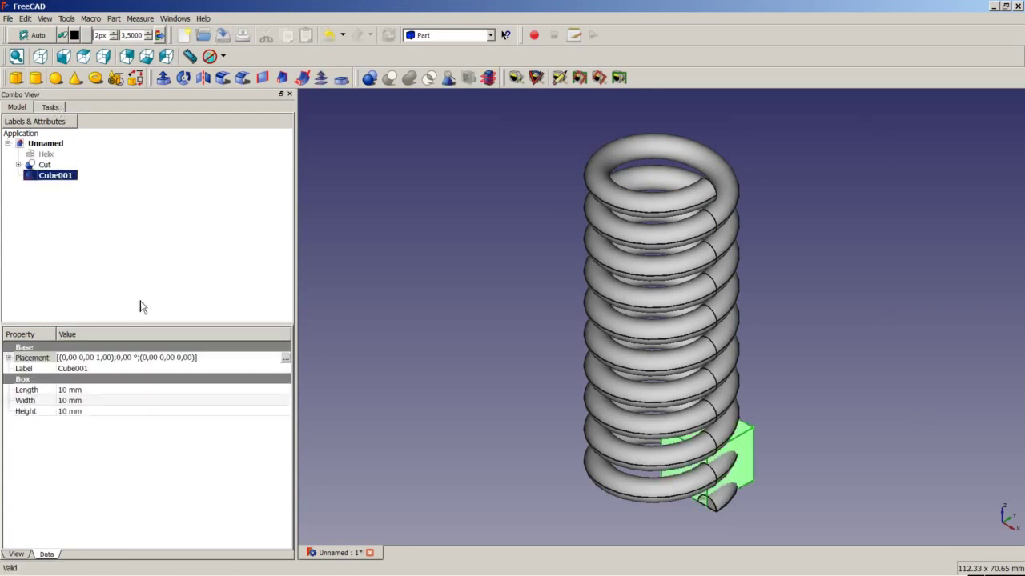
{"action": "left_click", "coordinate": [71, 389]}
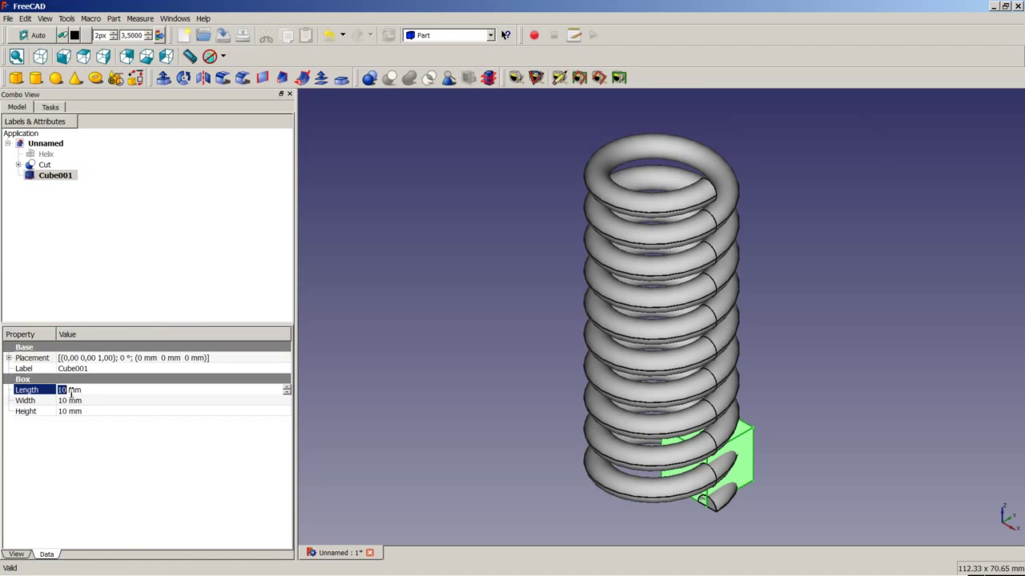
{"action": "type", "text": "25"}
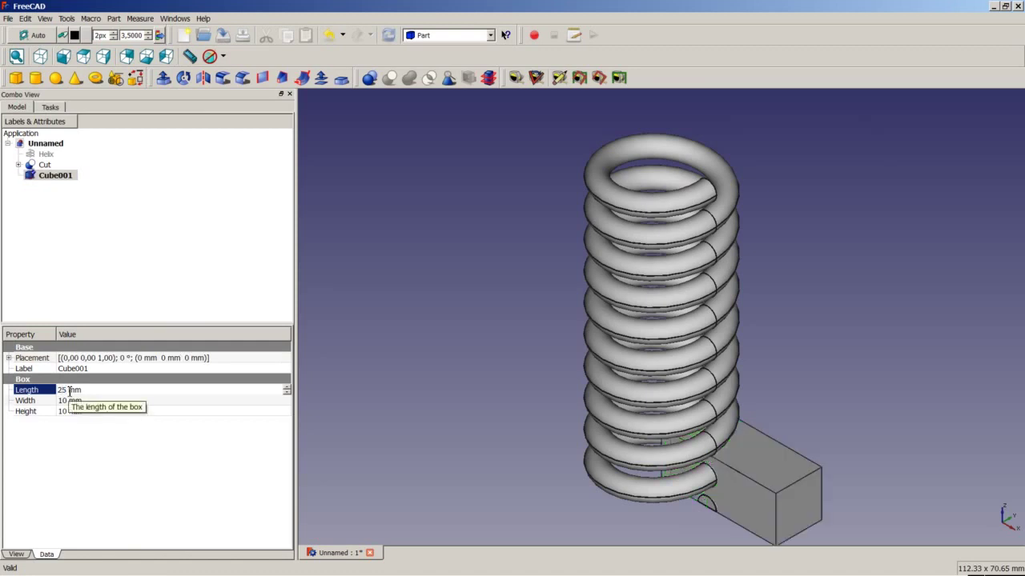
Set the second box's width to 25 mm and its height to 3 mm.
{"action": "left_click", "coordinate": [70, 400]}
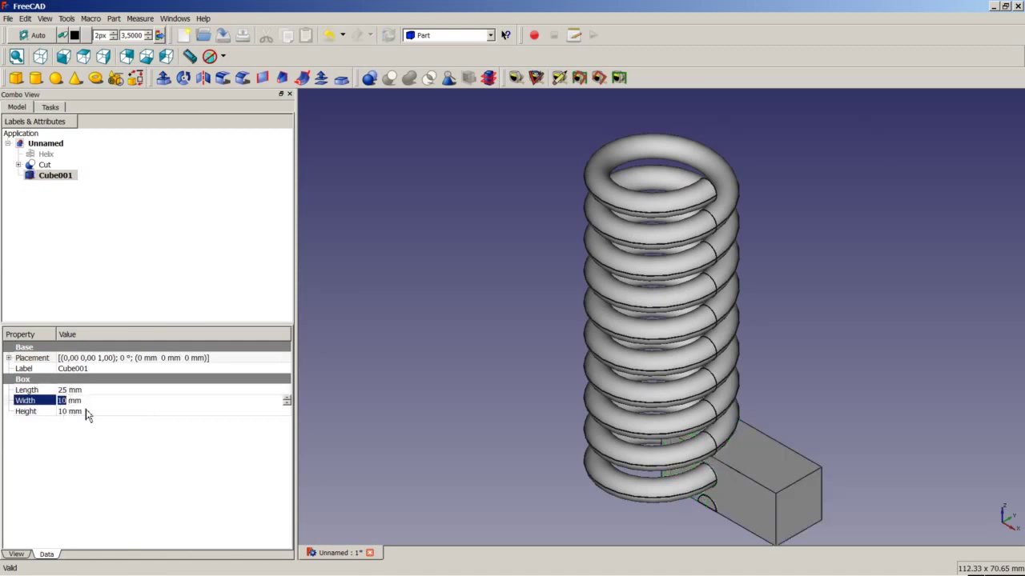
{"action": "type", "text": "25"}
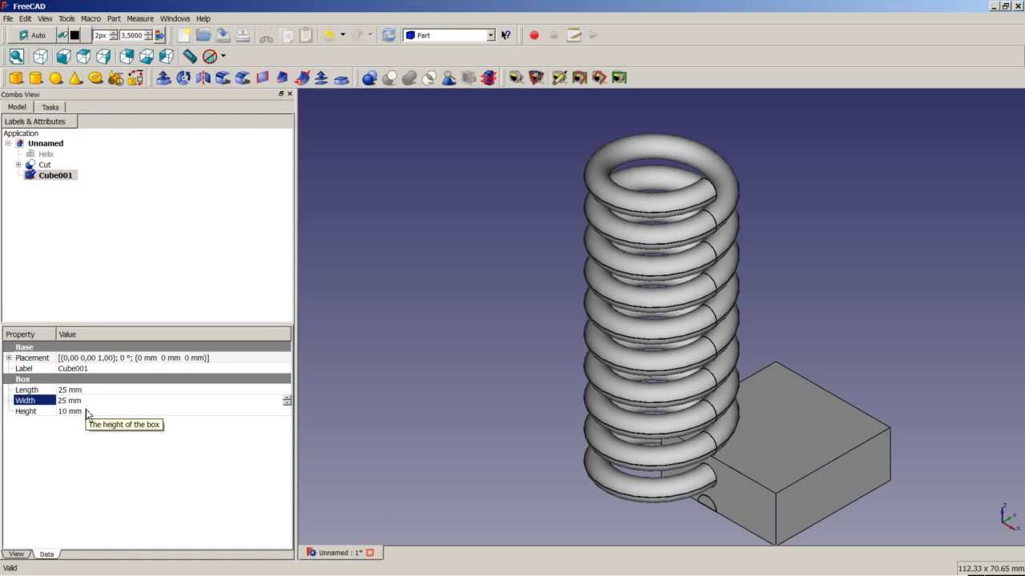
{"action": "left_click", "coordinate": [69, 412]}
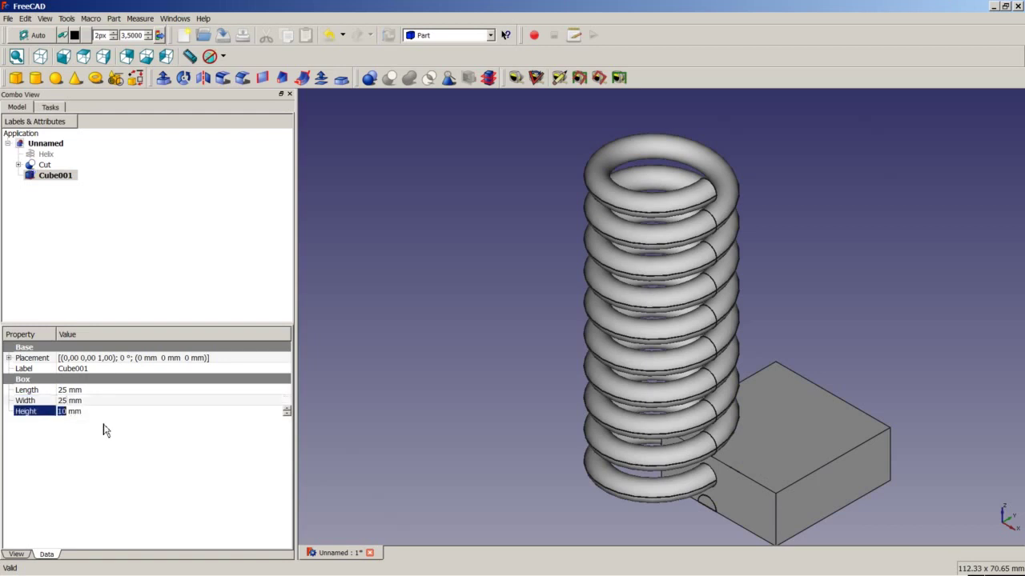
{"action": "type", "text": "3"}
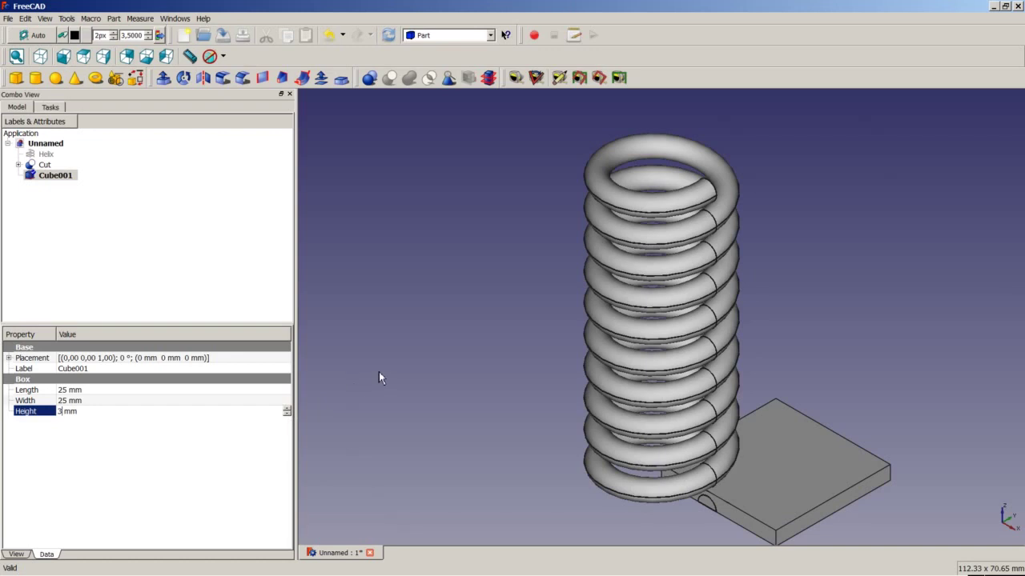
Position the second box over the spring's upper end with a placement translation of X -12,5 mm, Y -12,5 mm and Z 60 mm.
{"action": "left_click", "coordinate": [274, 358]}
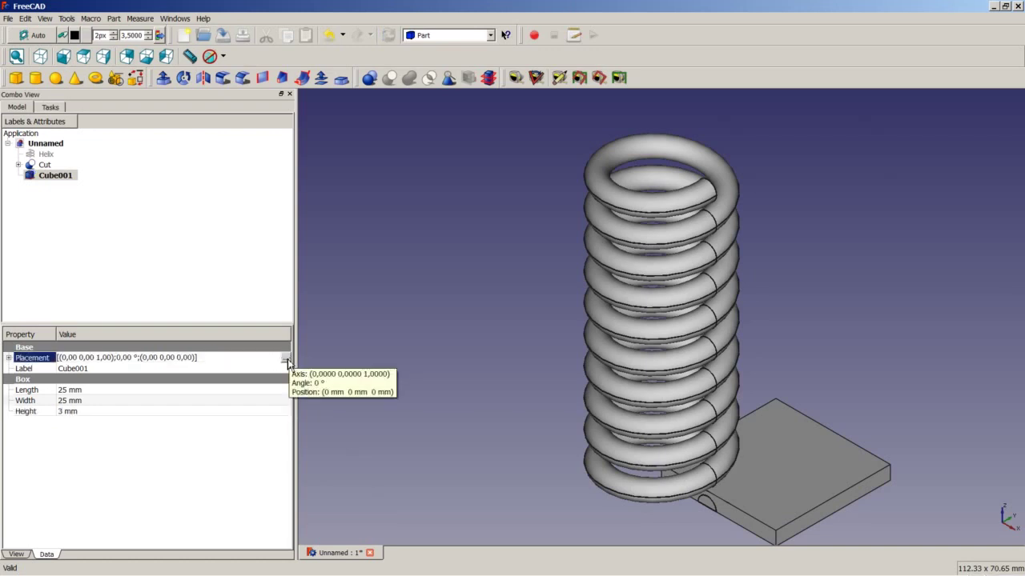
{"action": "left_click", "coordinate": [286, 360]}
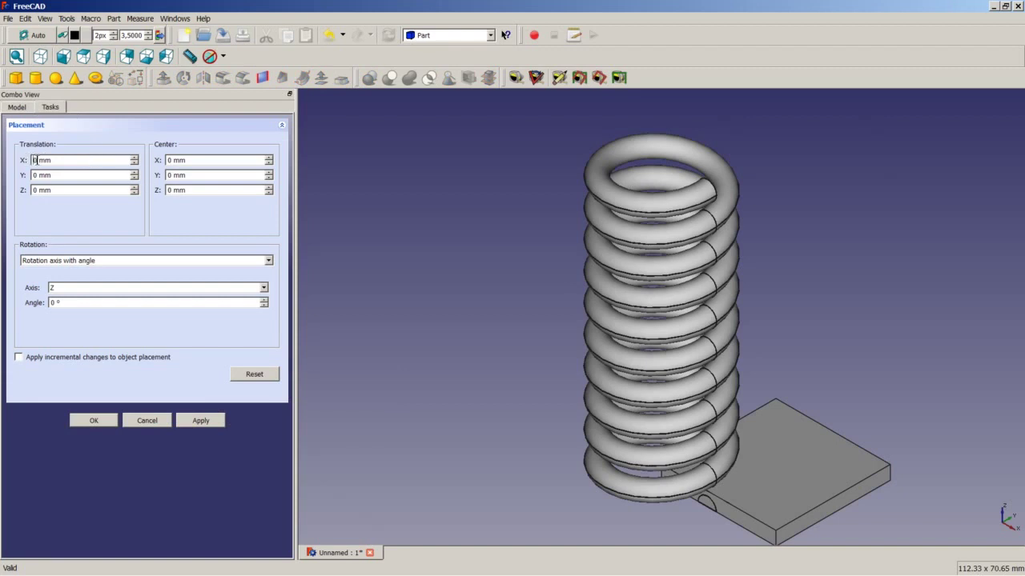
{"action": "type", "text": "-12,5"}
{"action": "triple_click", "coordinate": [47, 160]}
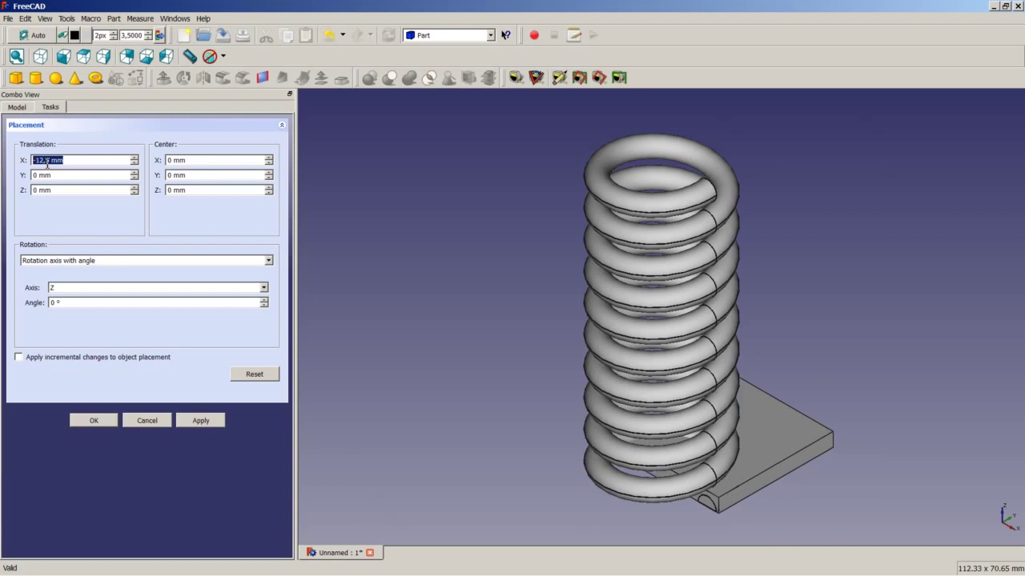
{"action": "left_click", "coordinate": [33, 176]}
{"action": "key", "text": "Delete"}
{"action": "type", "text": "-12,5"}
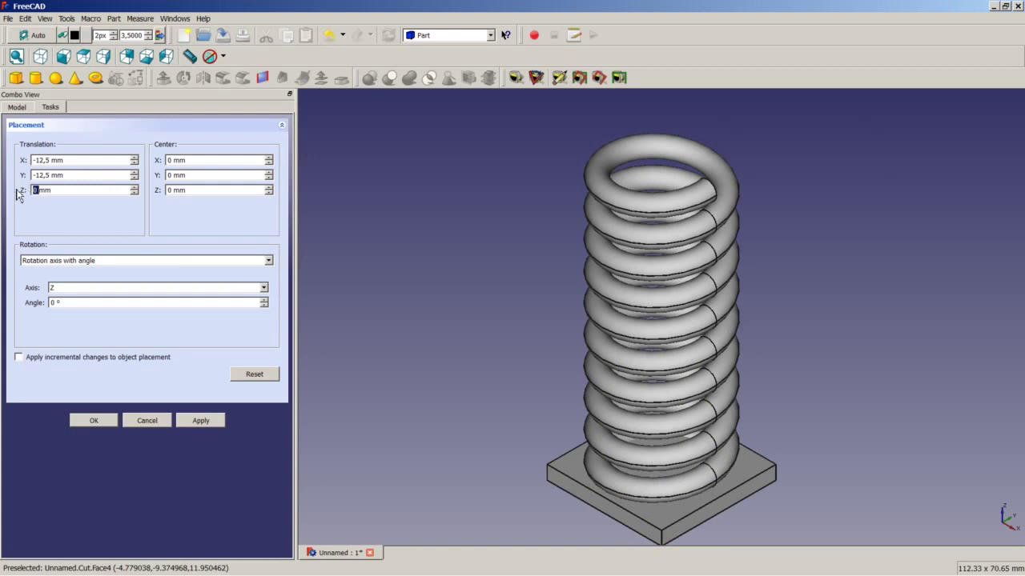
{"action": "type", "text": "6"}
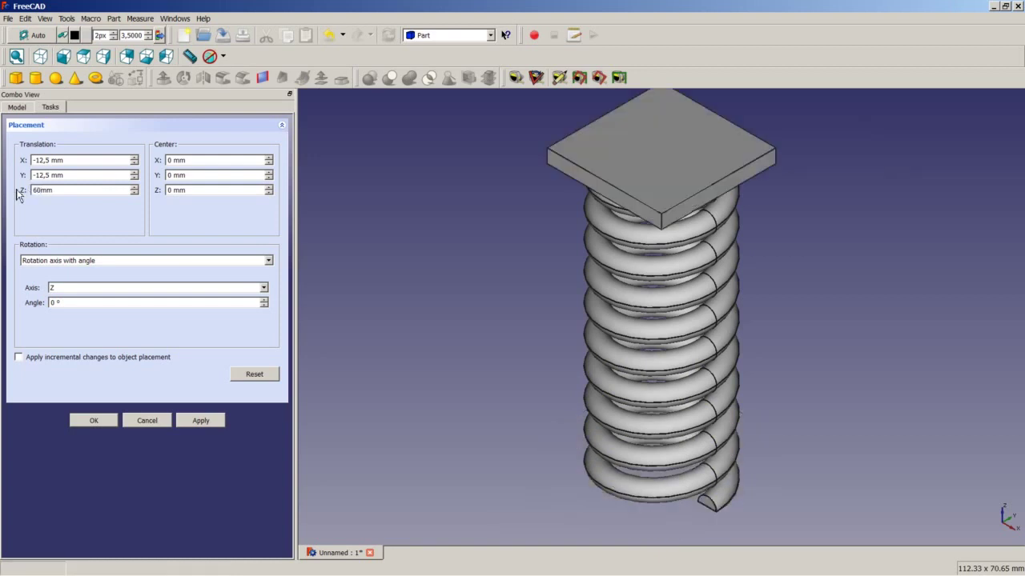
{"action": "left_click", "coordinate": [94, 421]}
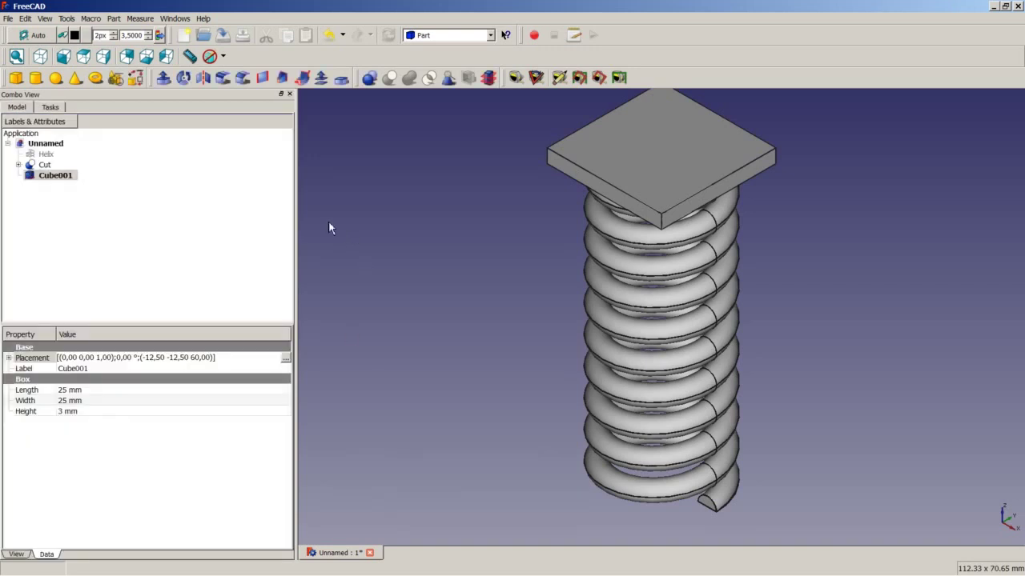
Cut the second box out of the already trimmed spring with a Boolean cut to flatten its upper end.
{"action": "left_click", "coordinate": [46, 165]}
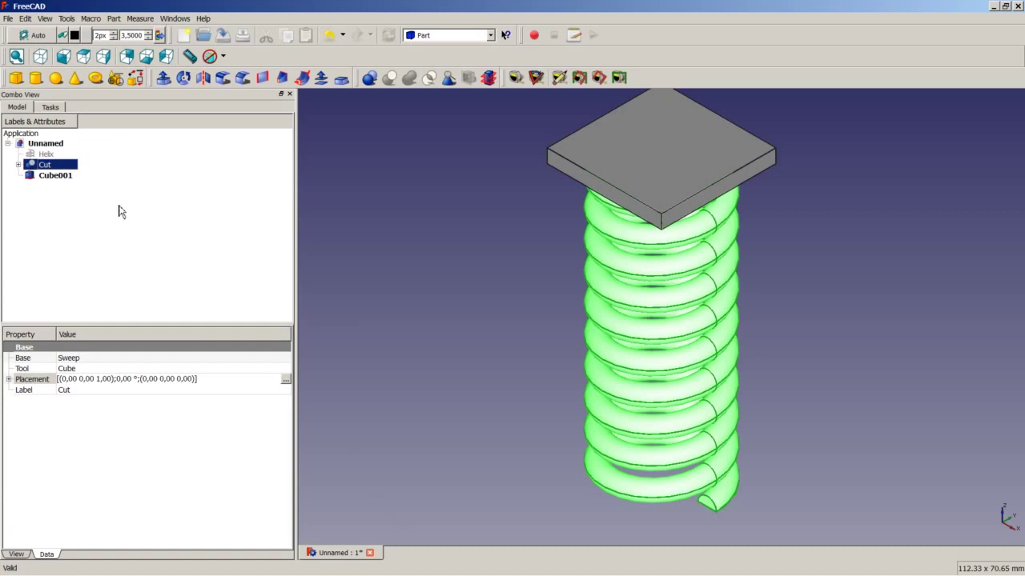
{"action": "left_click", "coordinate": [71, 178], "text": "ctrl"}
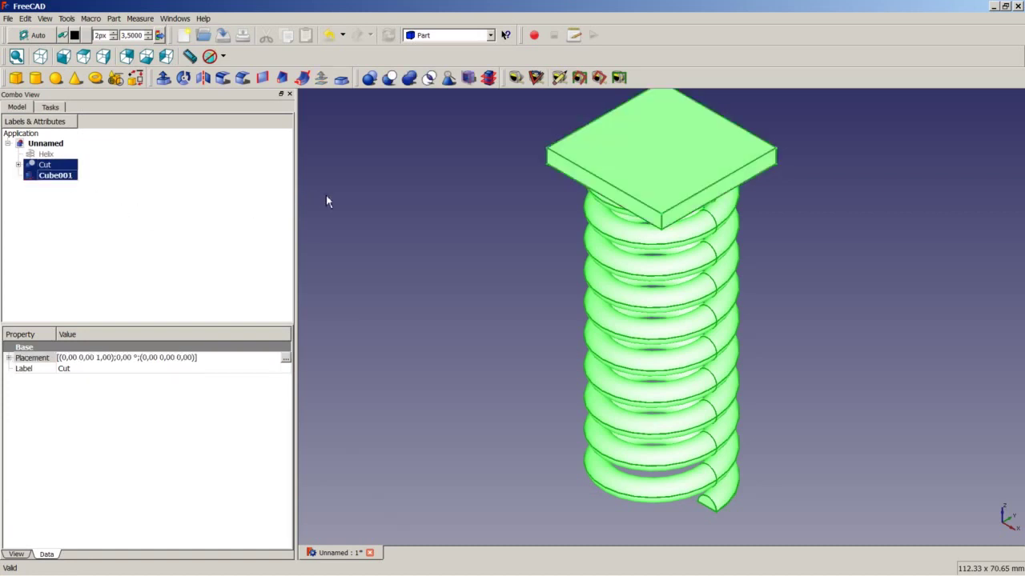
{"action": "left_click", "coordinate": [390, 79]}
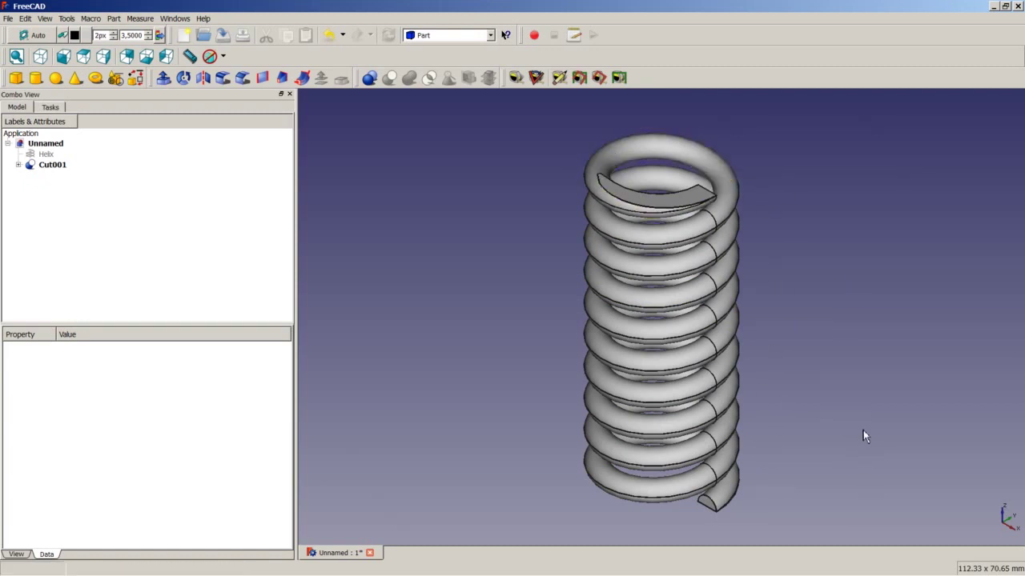
Switch to the web browser showing freecadweb.org, look over the FreeCAD homepage and open its Tutorials page.
{"action": "key", "text": "alt+Tab"}
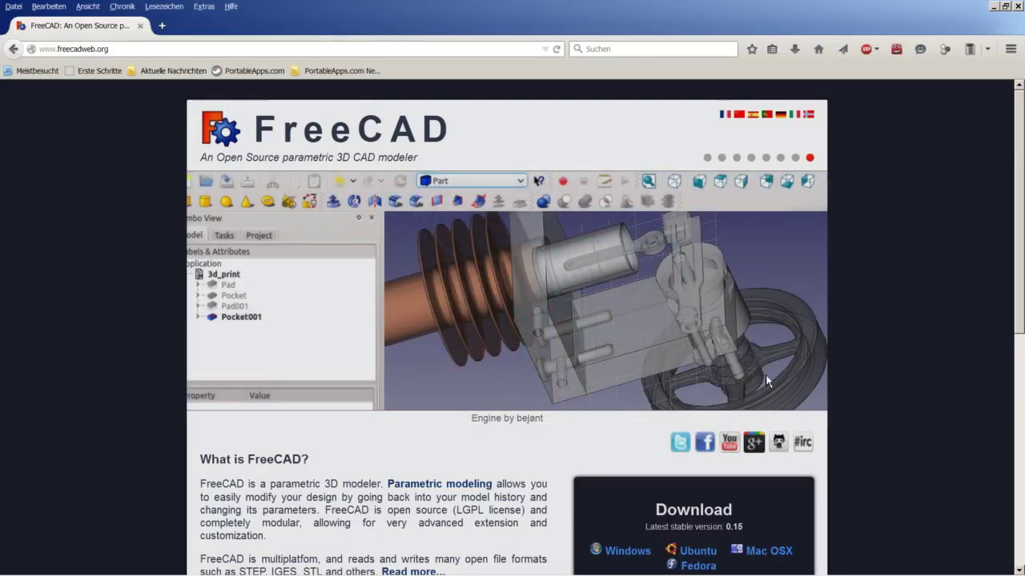
{"action": "scroll", "coordinate": [765, 374], "scroll_direction": "down", "scroll_amount": 5}
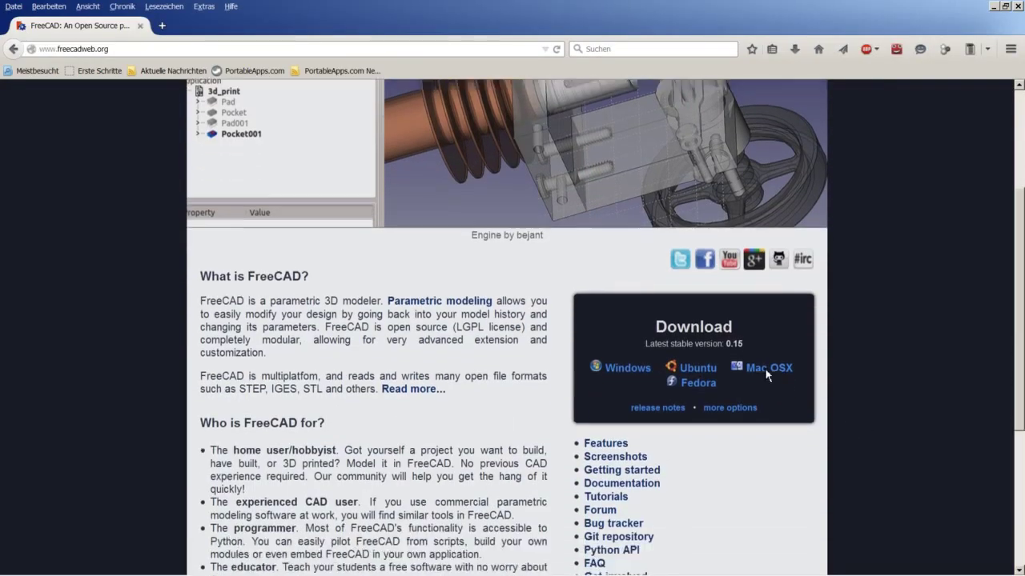
{"action": "scroll", "coordinate": [772, 377], "scroll_direction": "up", "scroll_amount": 5}
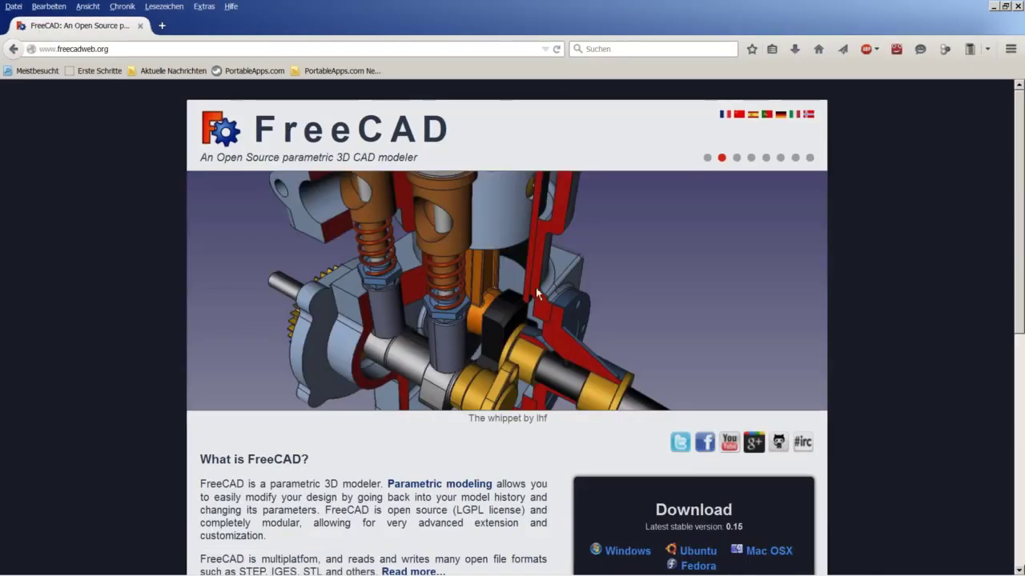
{"action": "scroll", "coordinate": [568, 441], "scroll_direction": "down", "scroll_amount": 5}
{"action": "scroll", "coordinate": [568, 440], "scroll_direction": "down", "scroll_amount": 1}
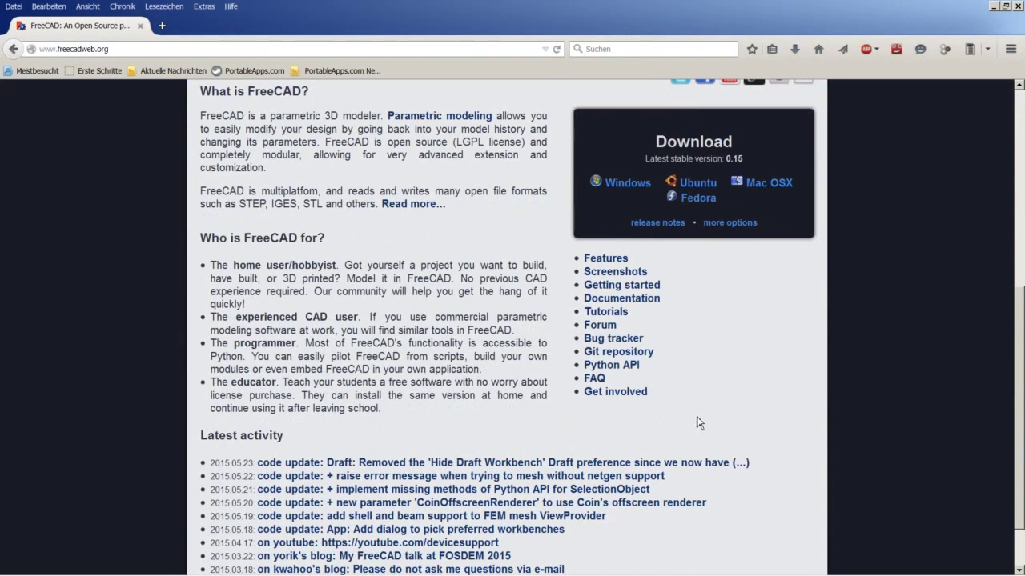
{"action": "left_click", "coordinate": [608, 313]}
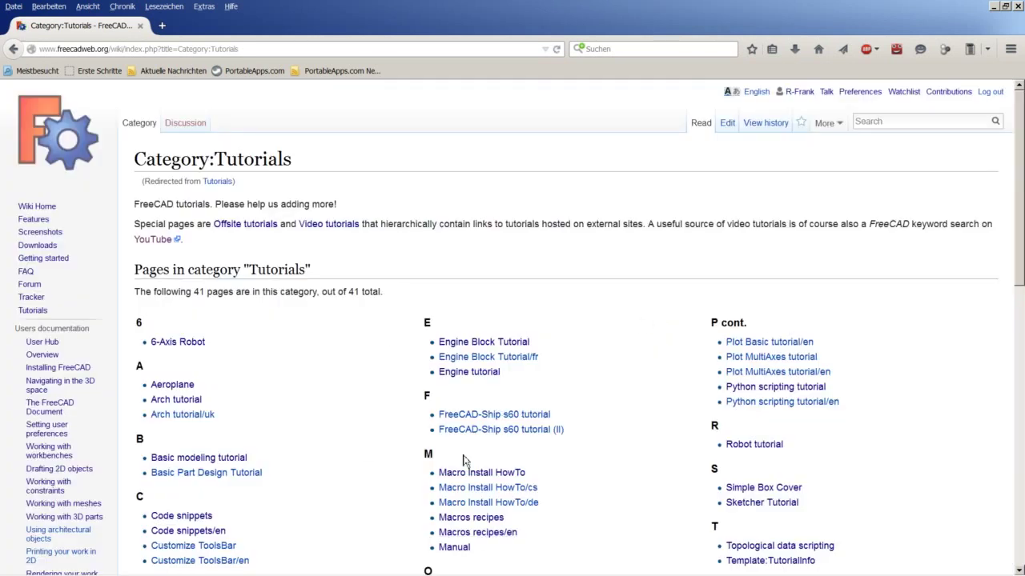
Open the Macros recipes page and go to the Macro FCSpring Helix Variable entry among the object creation macros.
{"action": "left_click", "coordinate": [477, 522]}
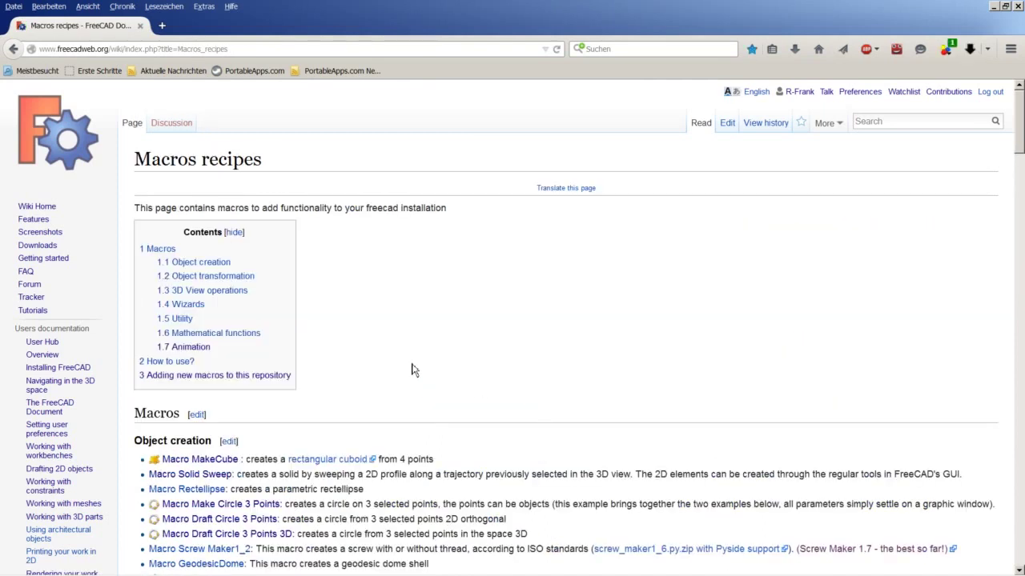
{"action": "scroll", "coordinate": [414, 370], "scroll_direction": "down", "scroll_amount": 5}
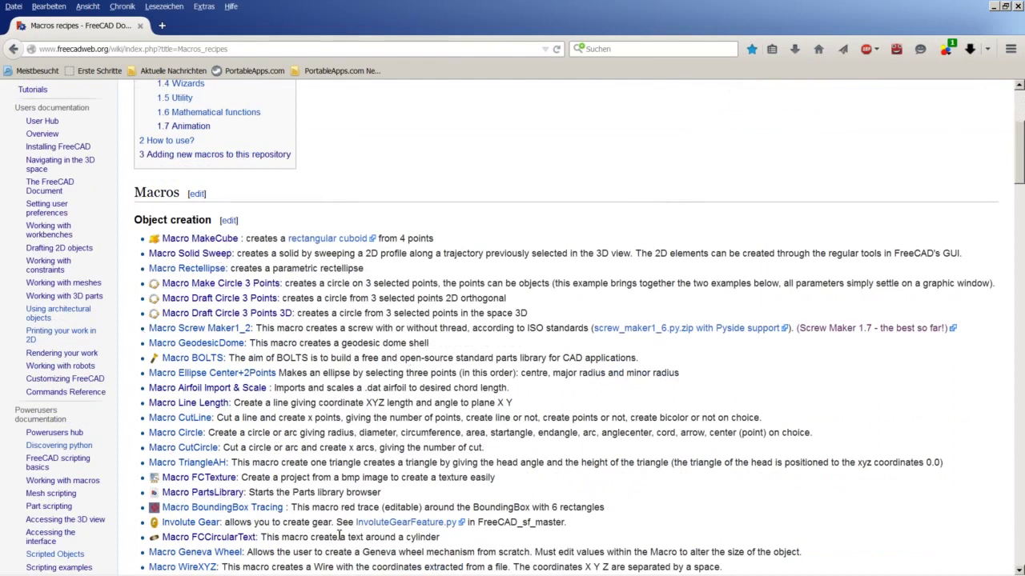
{"action": "scroll", "coordinate": [391, 436], "scroll_direction": "down", "scroll_amount": 3}
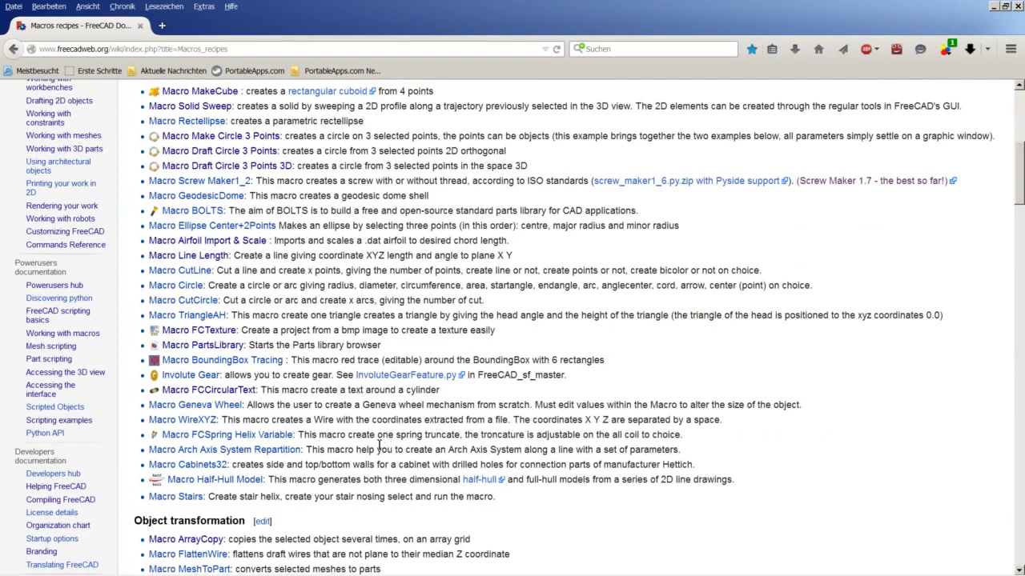
{"action": "scroll", "coordinate": [369, 400], "scroll_direction": "up", "scroll_amount": 2}
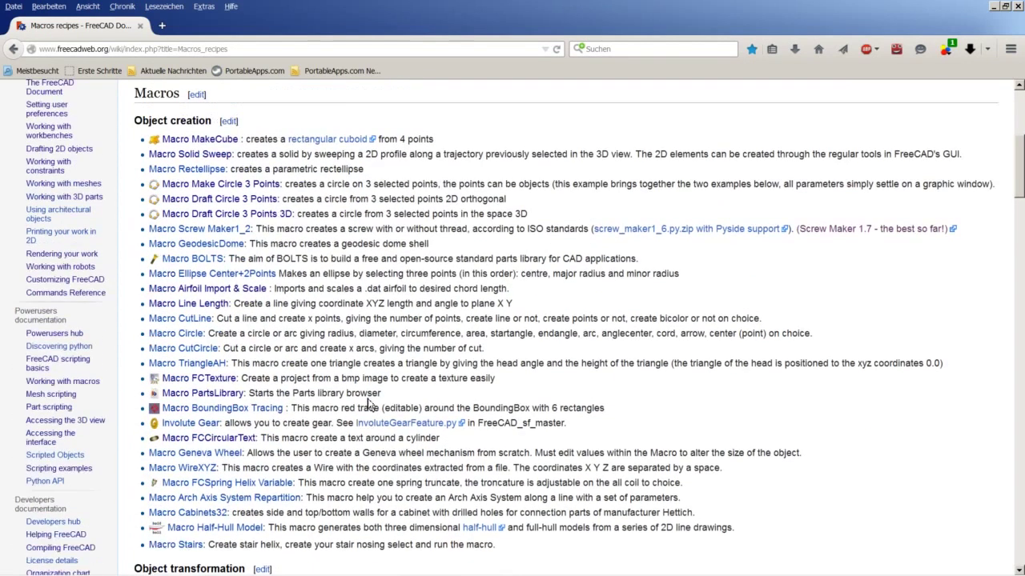
{"action": "scroll", "coordinate": [373, 405], "scroll_direction": "down", "scroll_amount": 2}
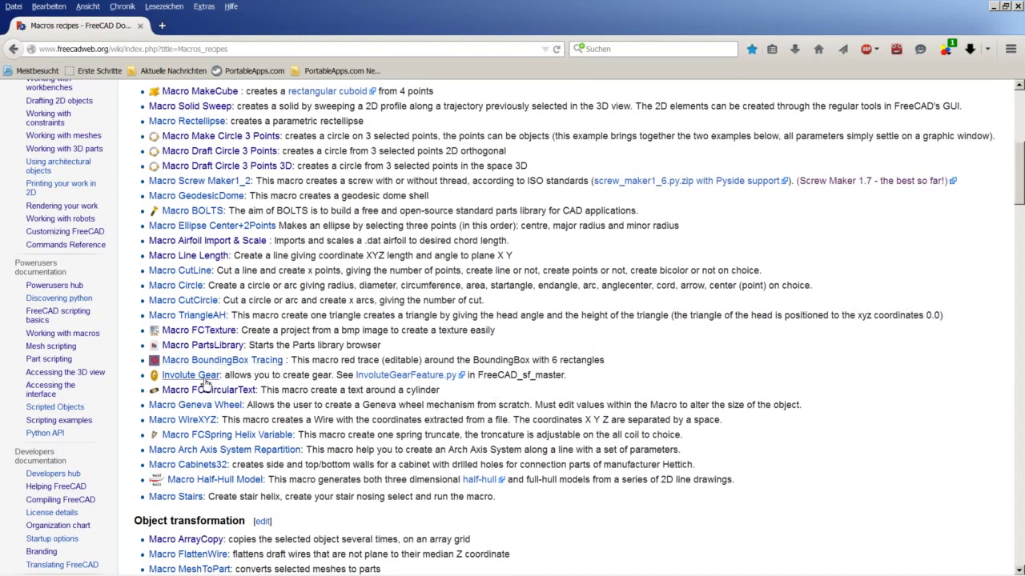
{"action": "left_click", "coordinate": [251, 440]}
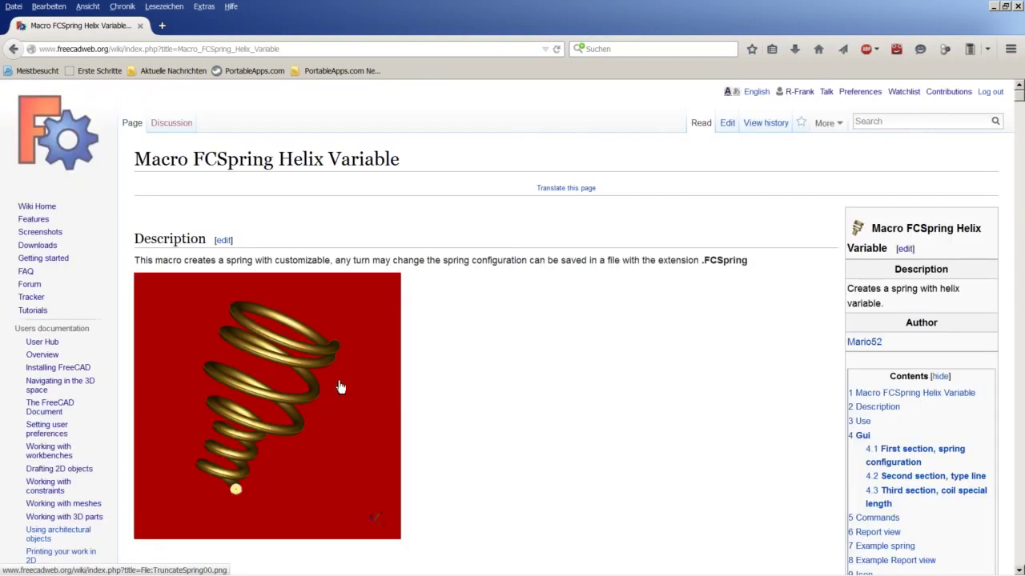
Examine the FCSpring Helix Variable macro's description, spring configuration schematic and GUI section.
{"action": "scroll", "coordinate": [373, 394], "scroll_direction": "down", "scroll_amount": 5}
{"action": "scroll", "coordinate": [373, 394], "scroll_direction": "up", "scroll_amount": 3}
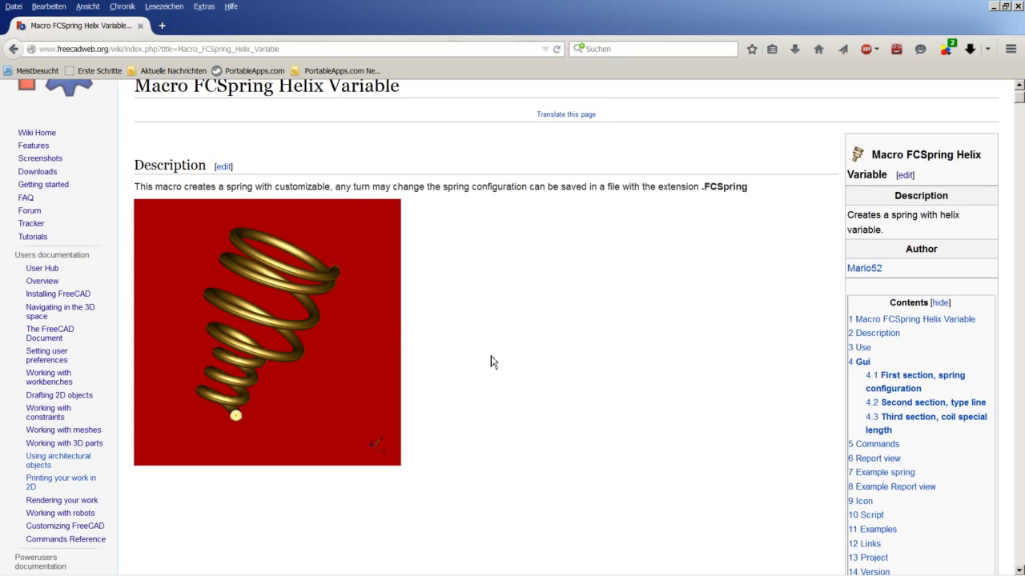
{"action": "scroll", "coordinate": [480, 360], "scroll_direction": "down", "scroll_amount": 12}
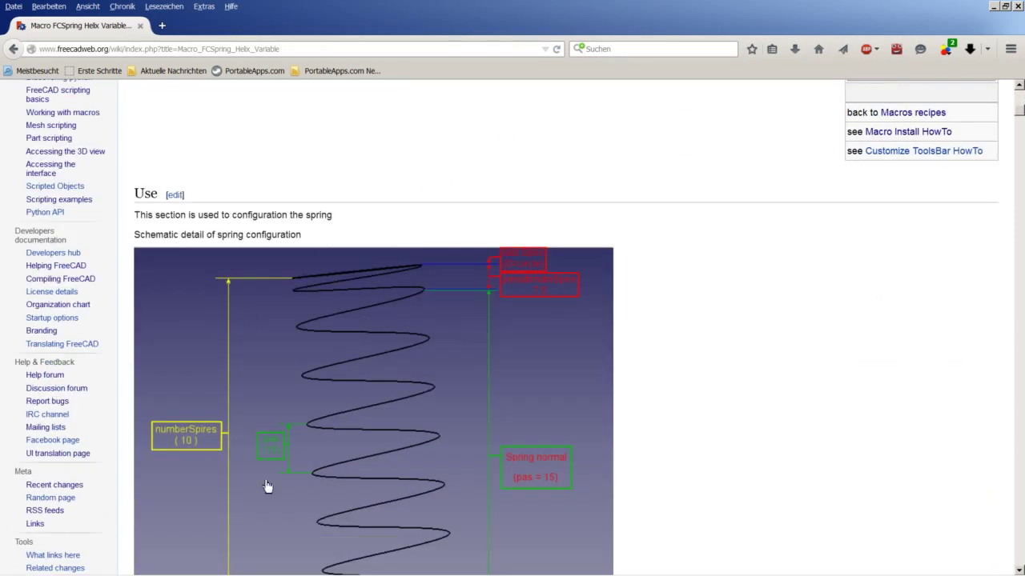
{"action": "scroll", "coordinate": [333, 480], "scroll_direction": "down", "scroll_amount": 6}
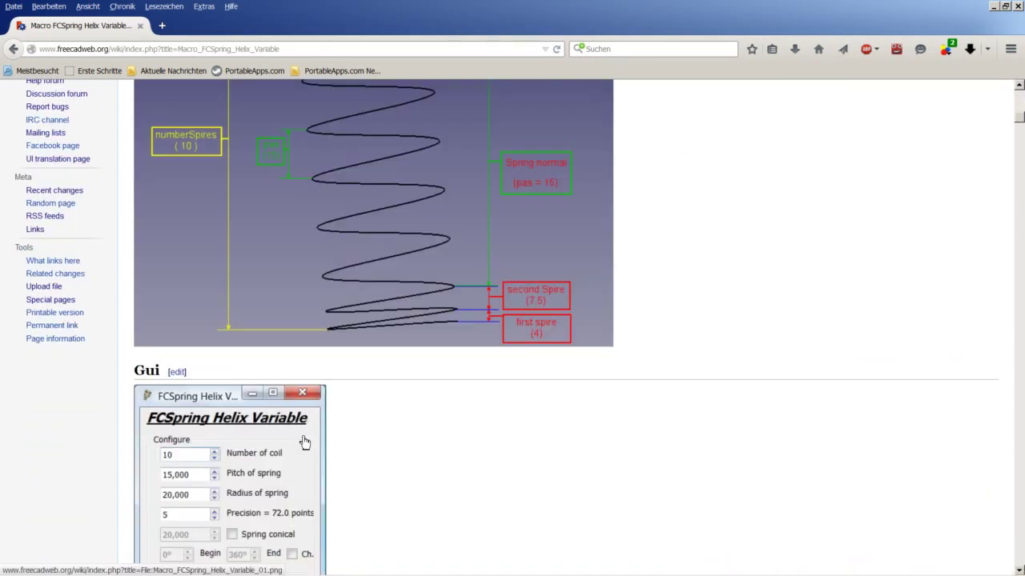
Examine the rest of the FCSpring Helix Variable page, covering the GUI parameters, example spring, report view and script.
{"action": "scroll", "coordinate": [306, 436], "scroll_direction": "down", "scroll_amount": 5}
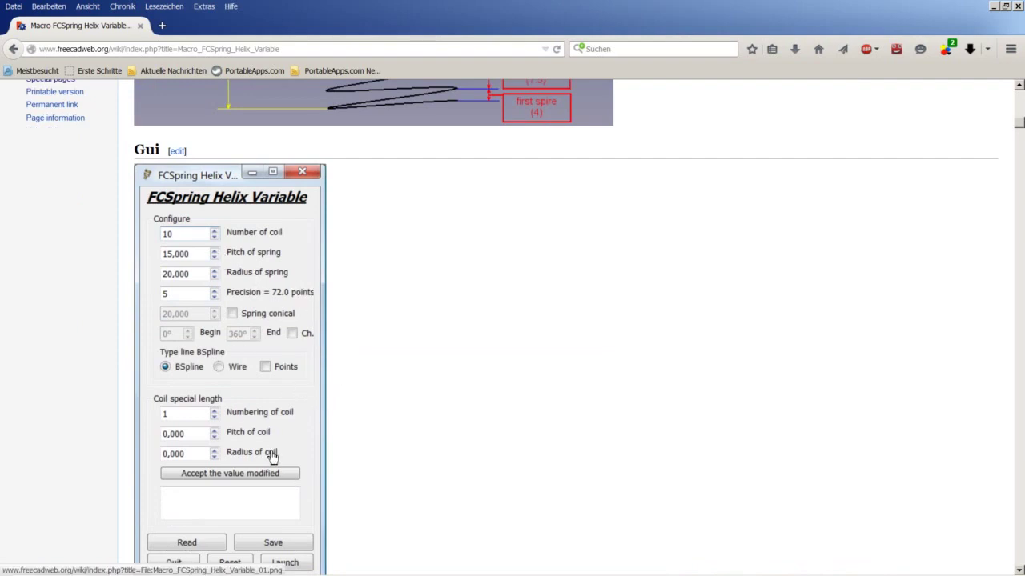
{"action": "scroll", "coordinate": [337, 421], "scroll_direction": "down", "scroll_amount": 4}
{"action": "scroll", "coordinate": [336, 420], "scroll_direction": "down", "scroll_amount": 3}
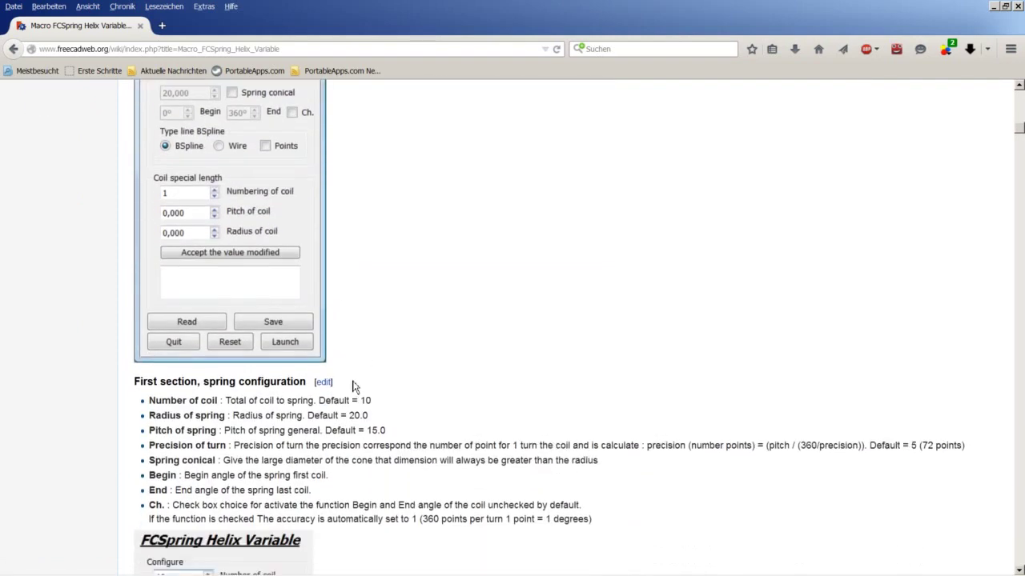
{"action": "scroll", "coordinate": [357, 392], "scroll_direction": "down", "scroll_amount": 2}
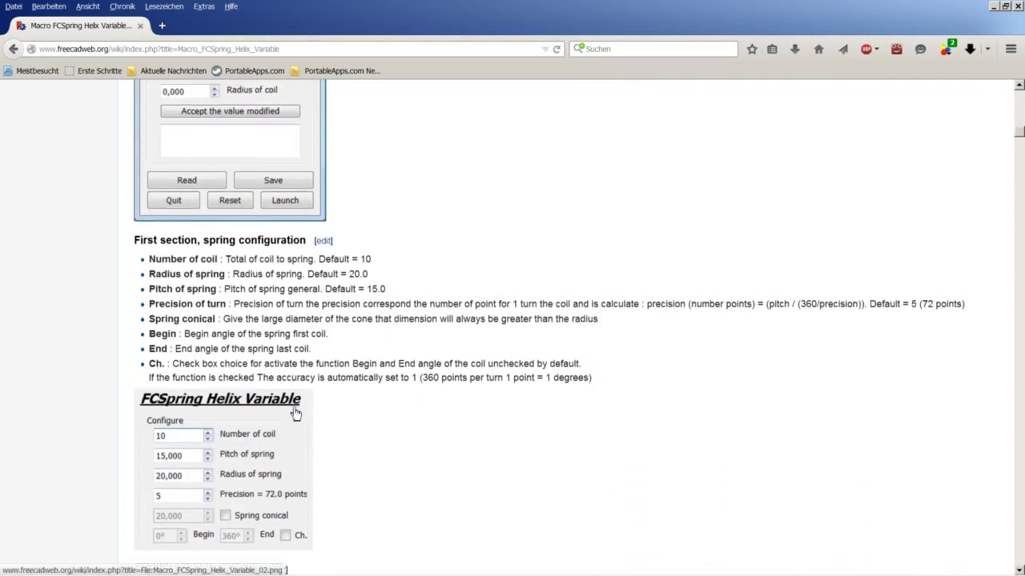
{"action": "scroll", "coordinate": [293, 413], "scroll_direction": "up", "scroll_amount": 19}
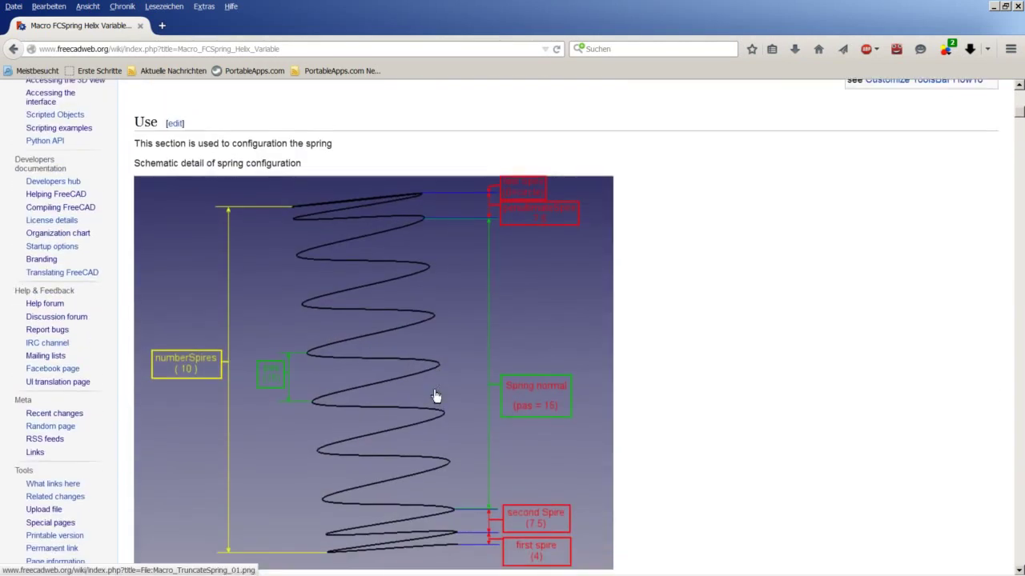
{"action": "scroll", "coordinate": [436, 395], "scroll_direction": "down", "scroll_amount": 20}
{"action": "scroll", "coordinate": [436, 393], "scroll_direction": "down", "scroll_amount": 20}
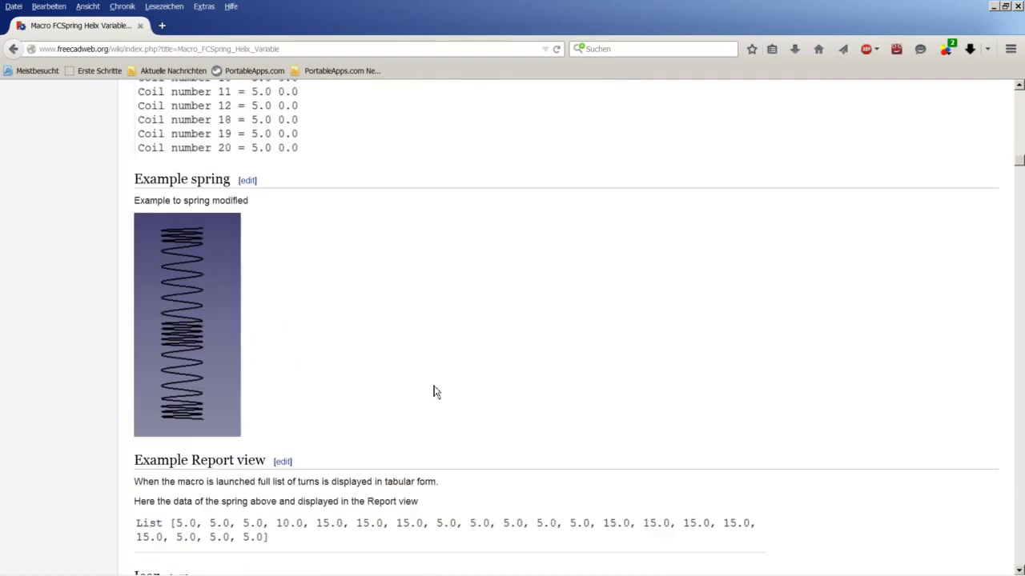
{"action": "scroll", "coordinate": [431, 389], "scroll_direction": "up", "scroll_amount": 10}
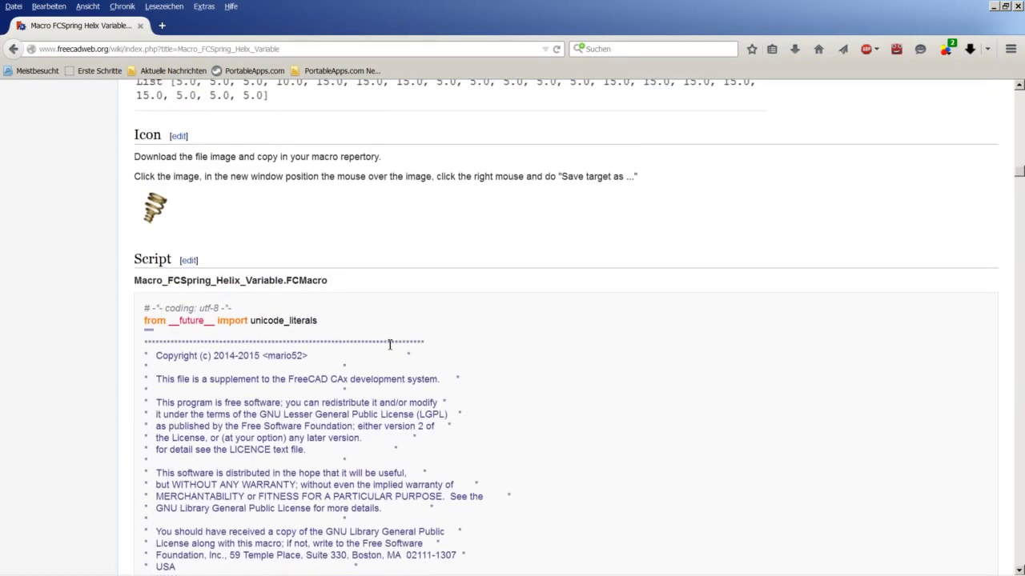
{"action": "scroll", "coordinate": [388, 343], "scroll_direction": "down", "scroll_amount": 2}
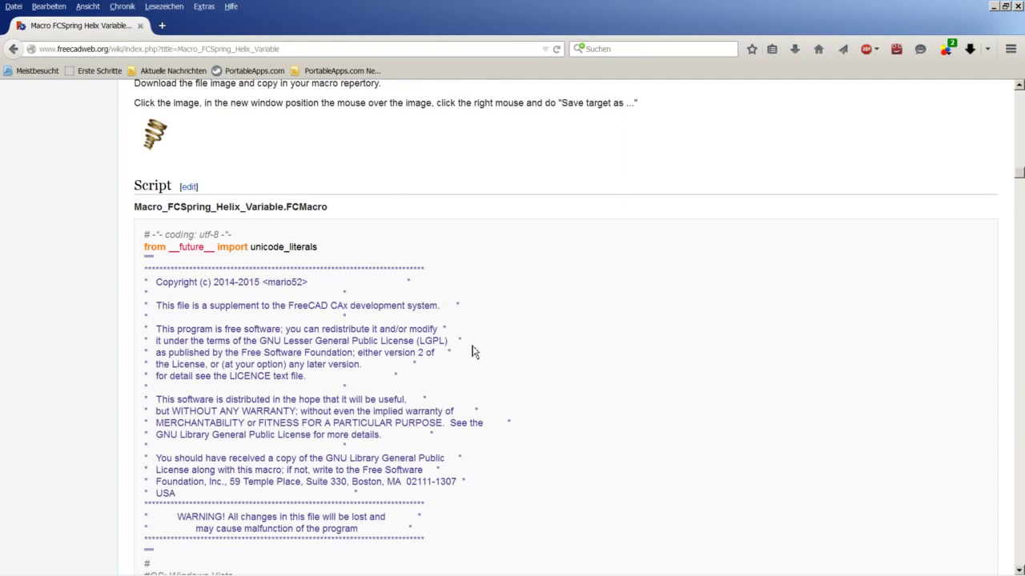
Switch to FreeCAD and record an empty macro named Test, stopping the recording without modelling anything.
{"action": "mouse_move", "coordinate": [240, 570]}
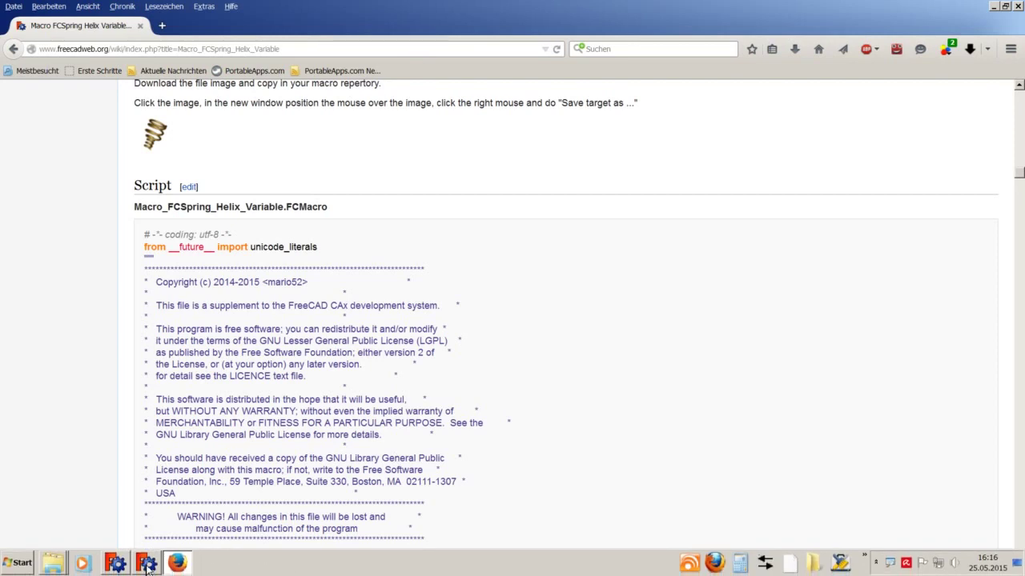
{"action": "left_click", "coordinate": [117, 563]}
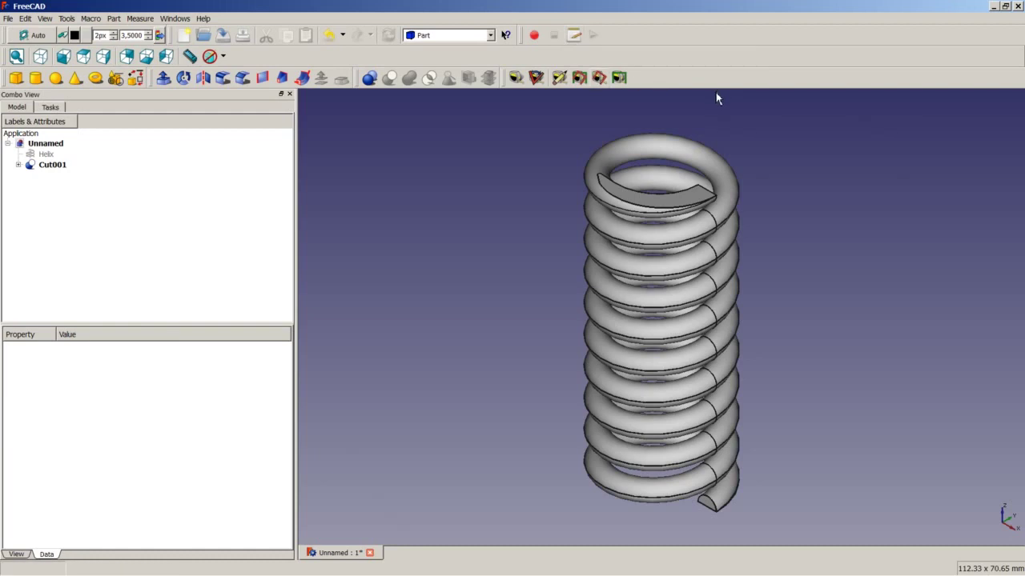
{"action": "left_click", "coordinate": [534, 35]}
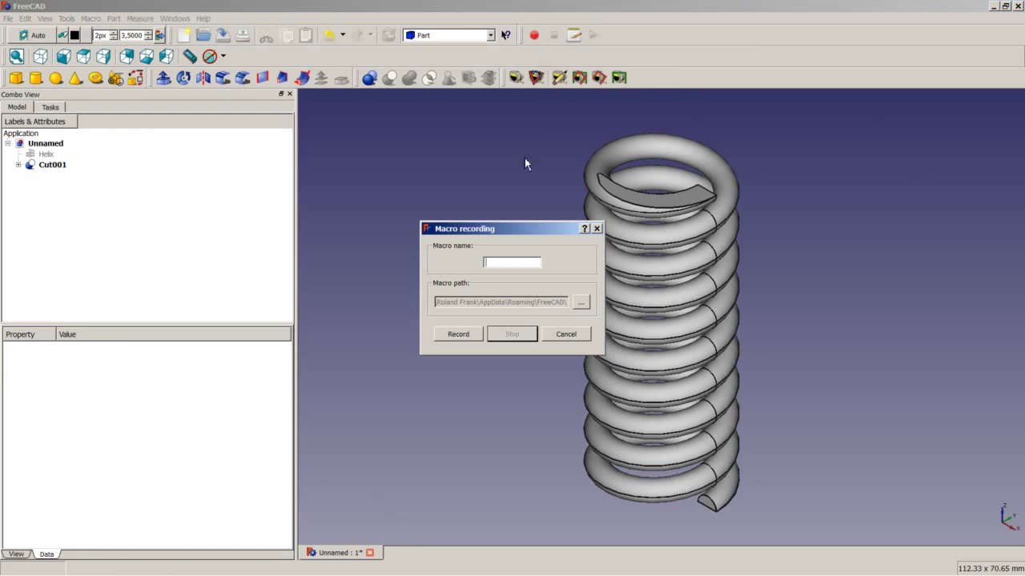
{"action": "type", "text": "Test"}
{"action": "left_click", "coordinate": [468, 334]}
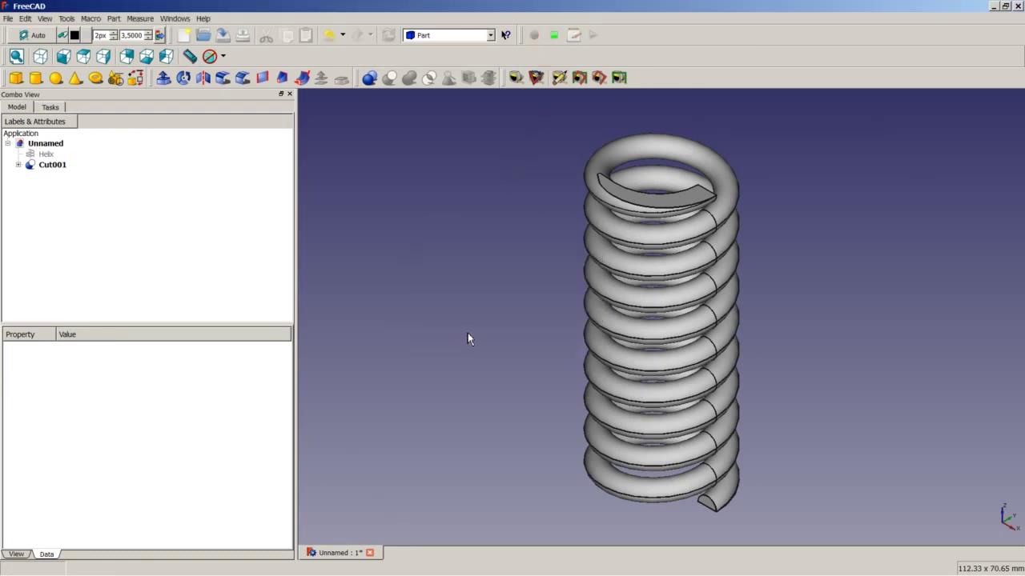
{"action": "left_click", "coordinate": [553, 37]}
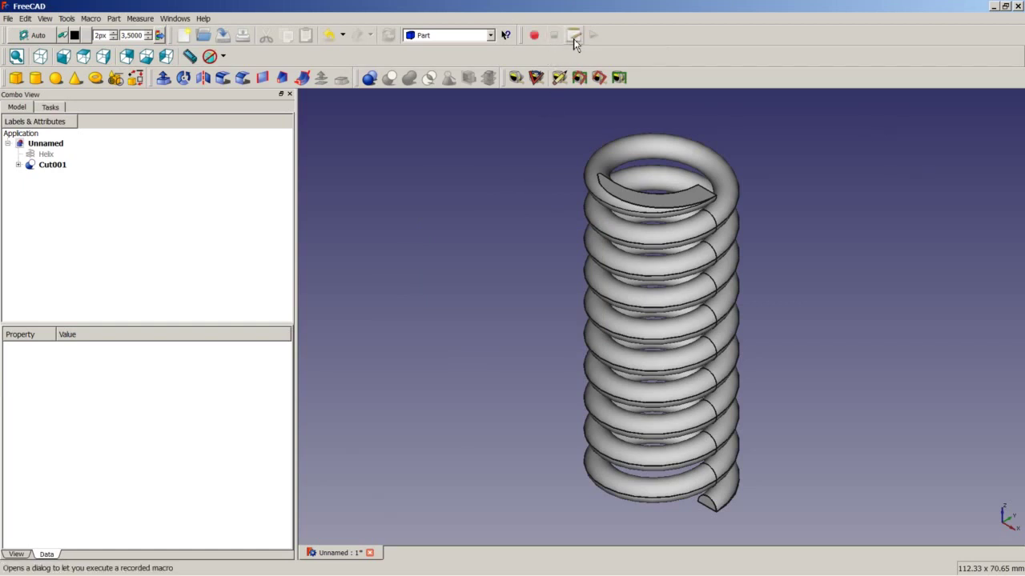
Look over the list of available macros and check the macro path in the general preferences.
{"action": "left_click", "coordinate": [574, 38]}
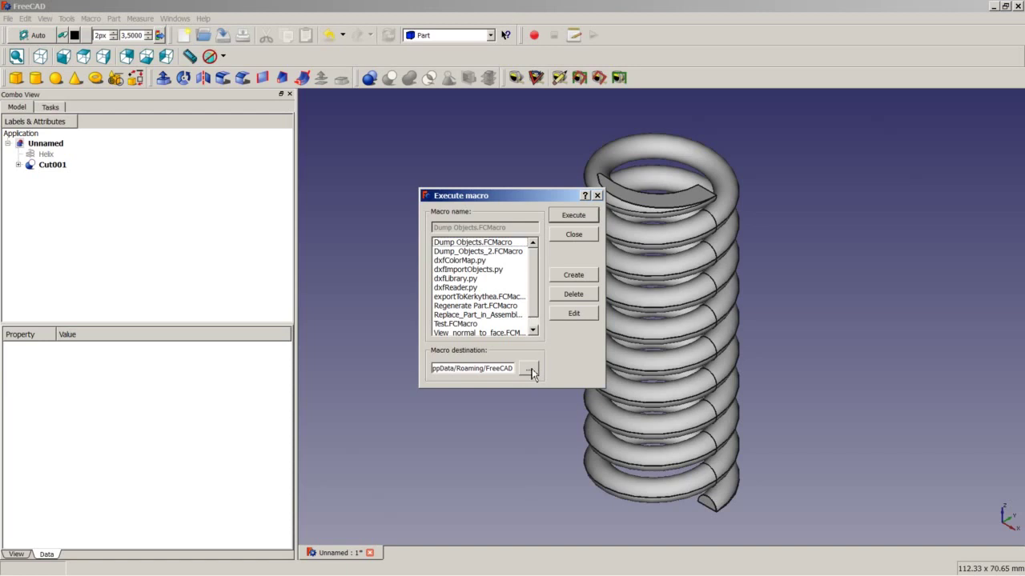
{"action": "left_click", "coordinate": [573, 234]}
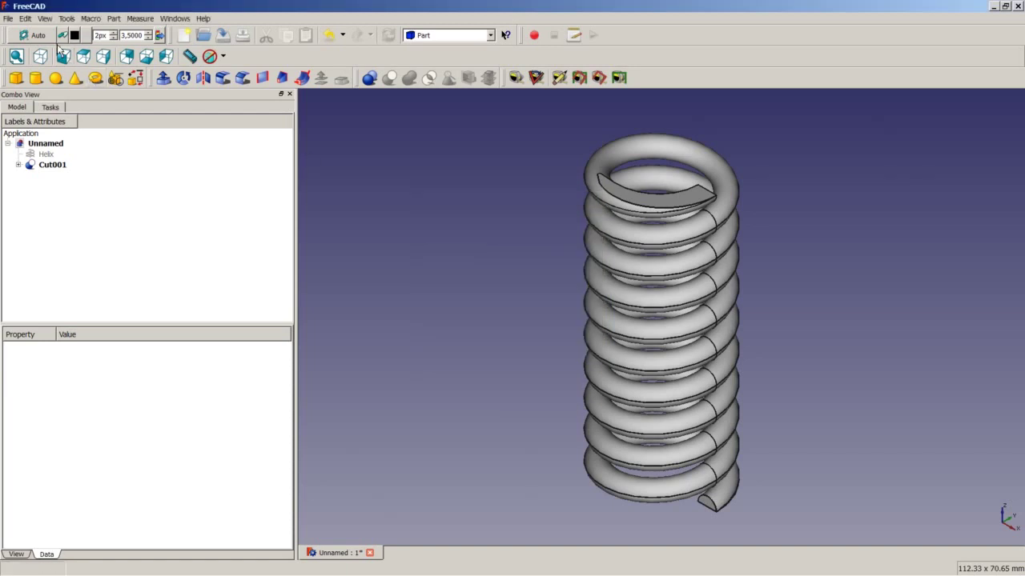
{"action": "left_click", "coordinate": [27, 19]}
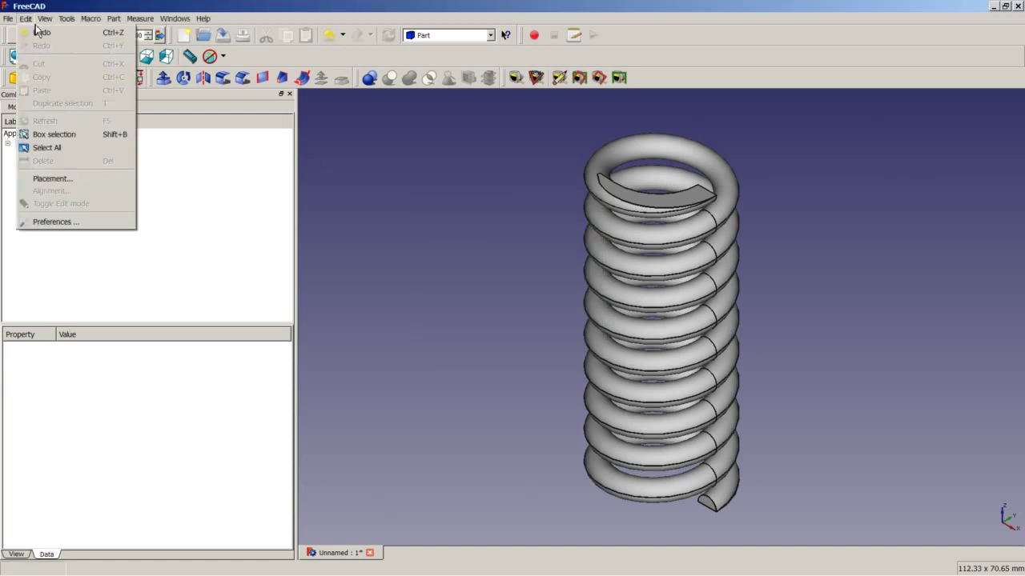
{"action": "left_click", "coordinate": [62, 223]}
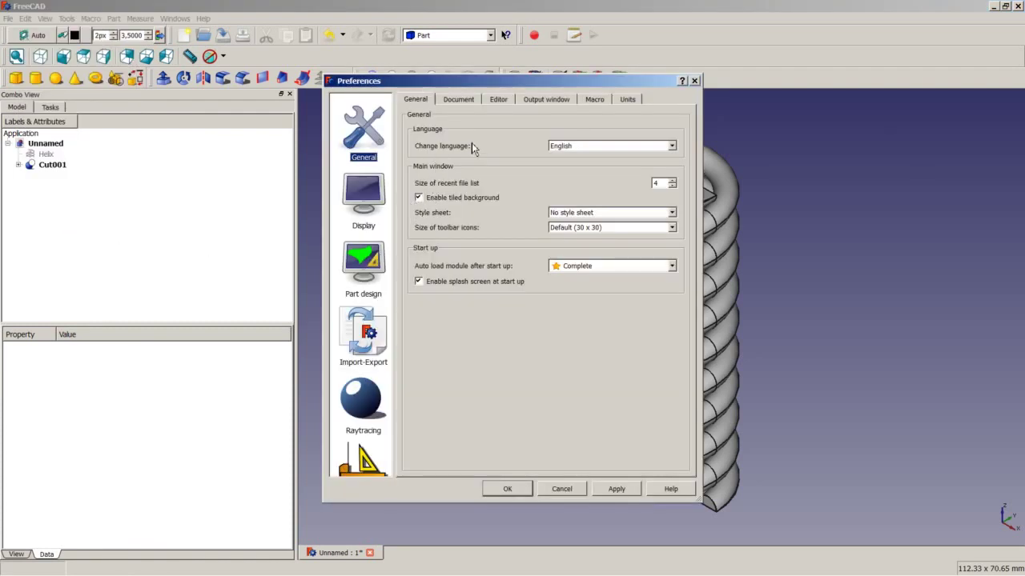
{"action": "left_click", "coordinate": [463, 104]}
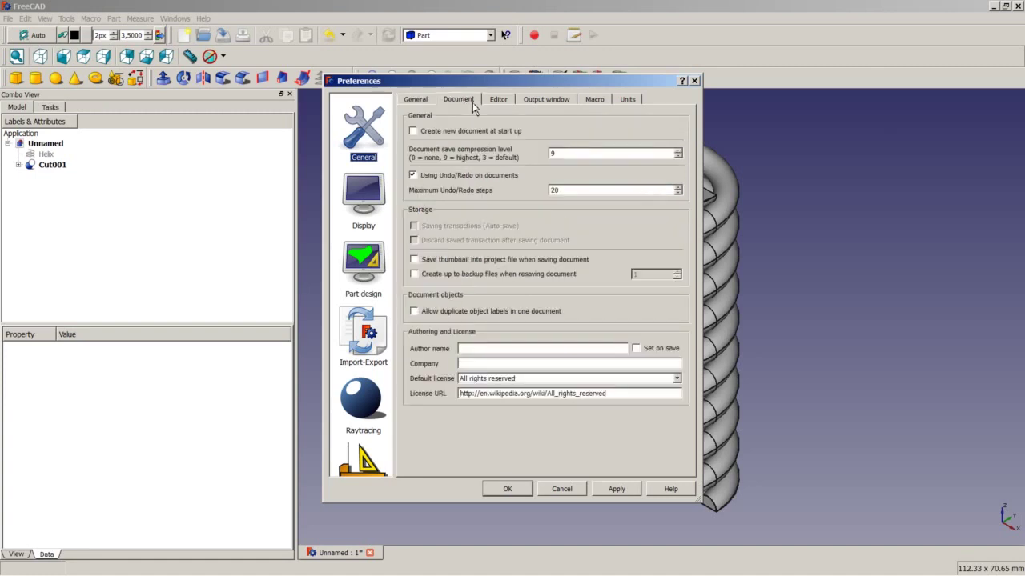
{"action": "left_click", "coordinate": [501, 105]}
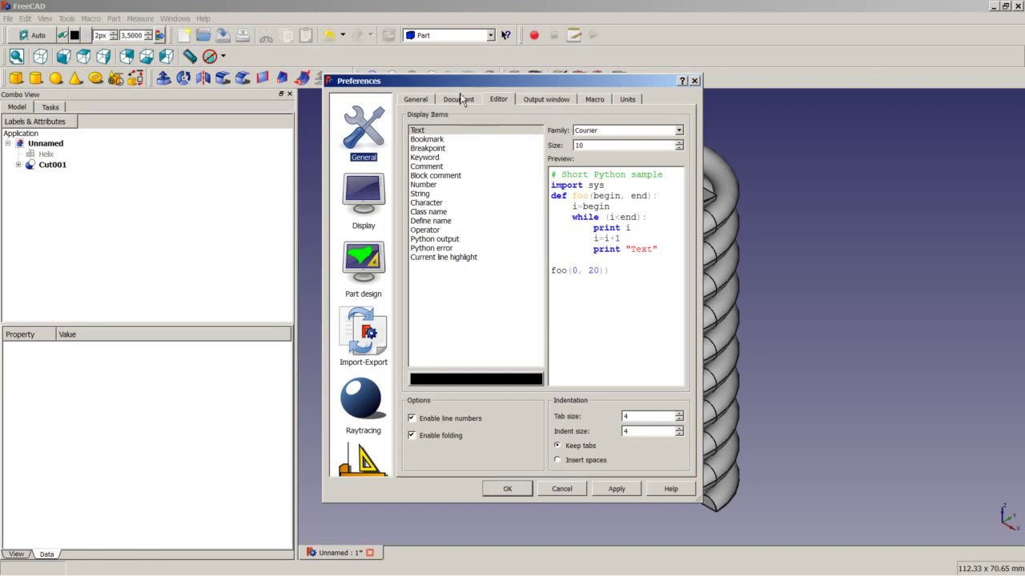
{"action": "left_click", "coordinate": [598, 101]}
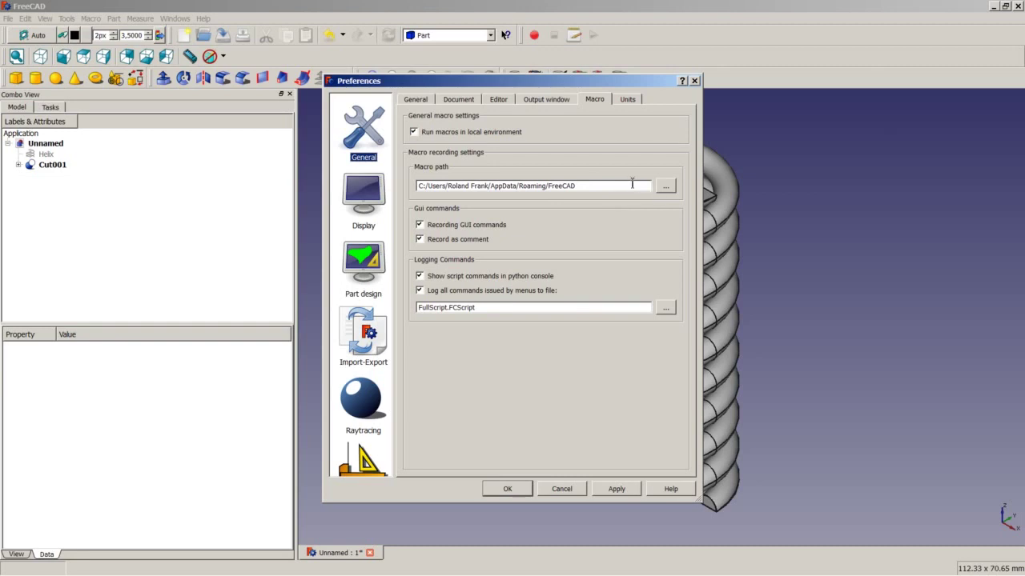
{"action": "left_click", "coordinate": [516, 490]}
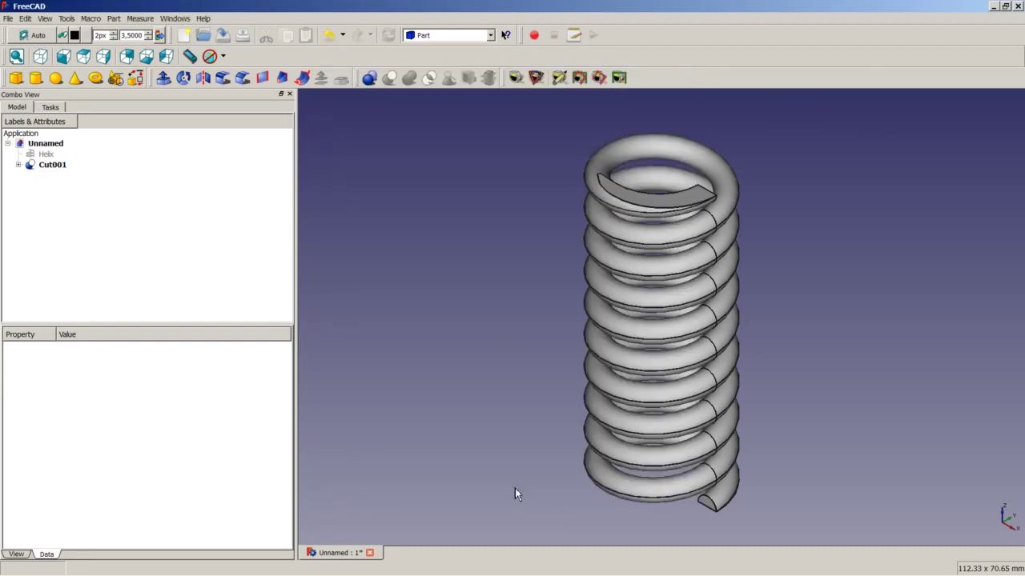
Open Test.FCMacro for editing and delete all of its recorded code.
{"action": "left_click", "coordinate": [574, 35]}
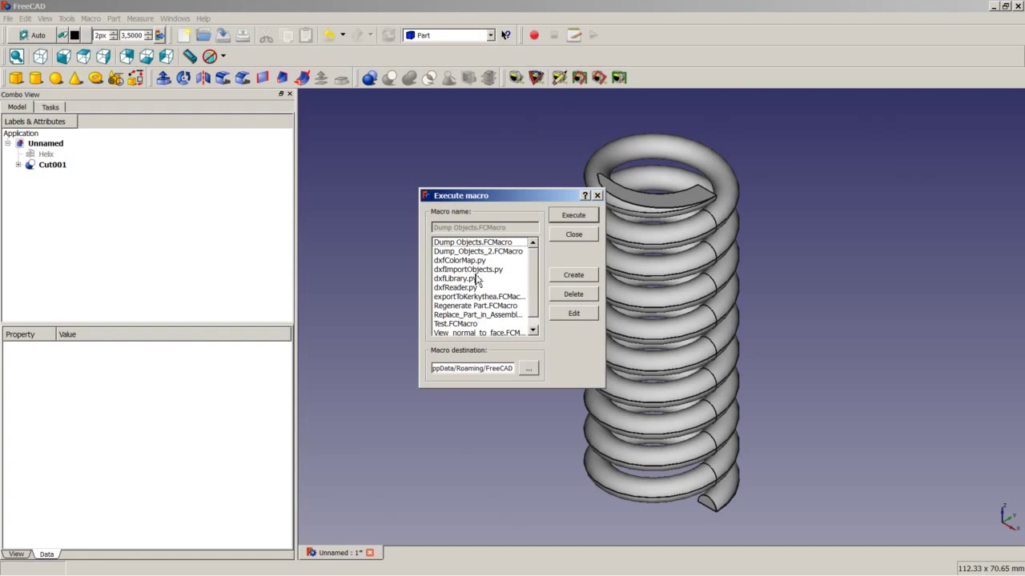
{"action": "scroll", "coordinate": [535, 302], "scroll_direction": "down", "scroll_amount": 1}
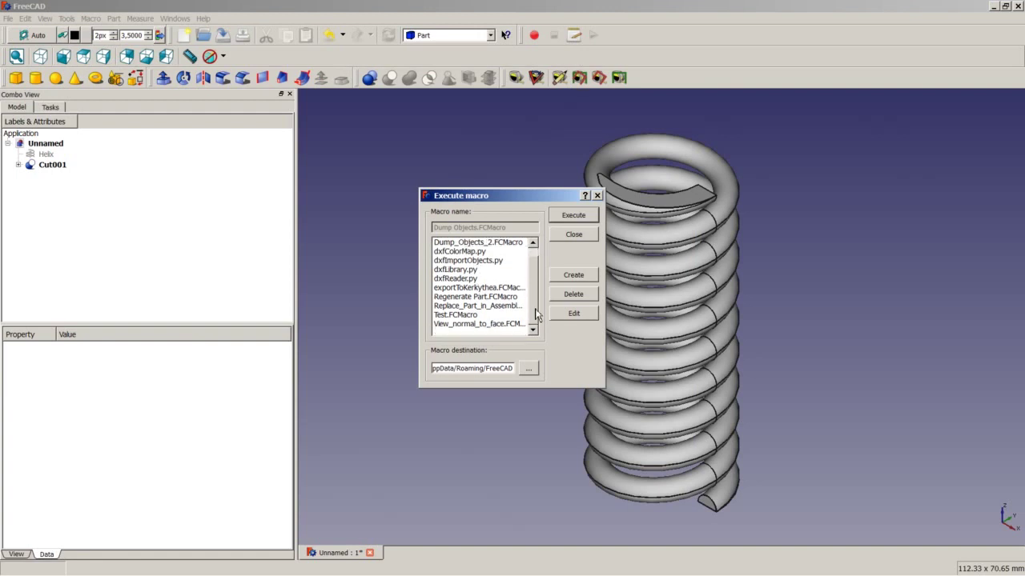
{"action": "left_click", "coordinate": [458, 317]}
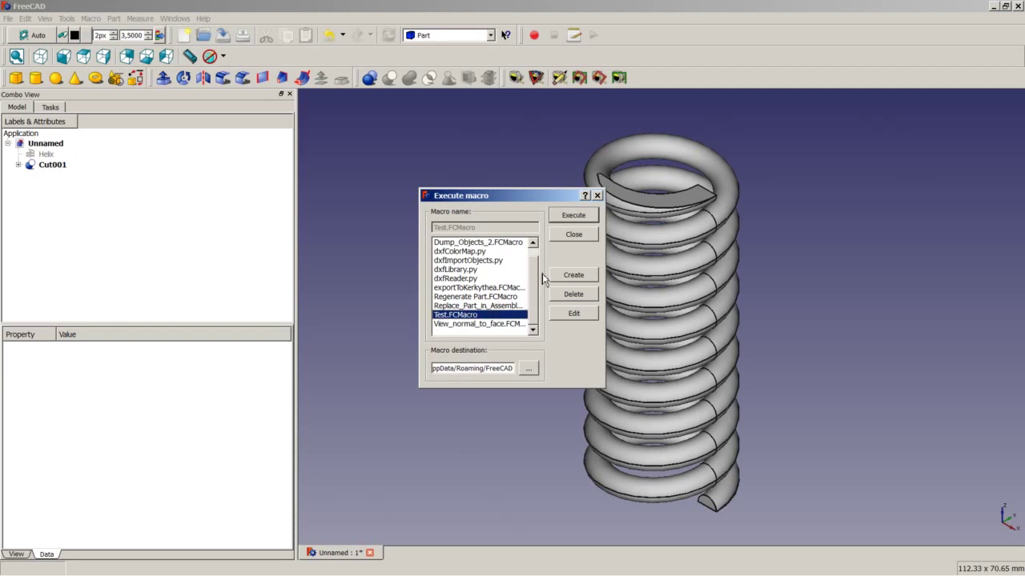
{"action": "left_click", "coordinate": [572, 319]}
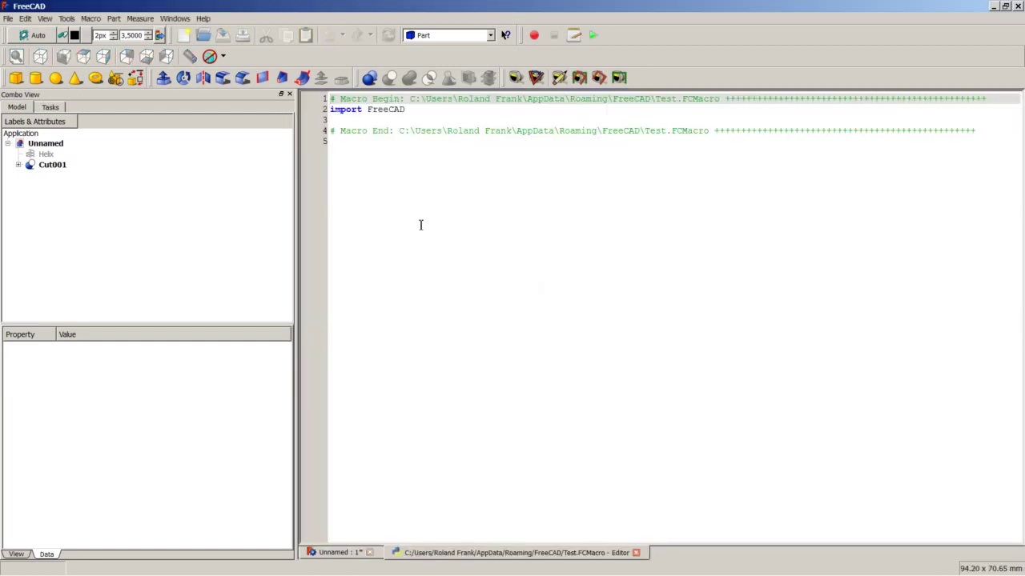
{"action": "left_click", "coordinate": [341, 145]}
{"action": "key", "text": "ctrl+a"}
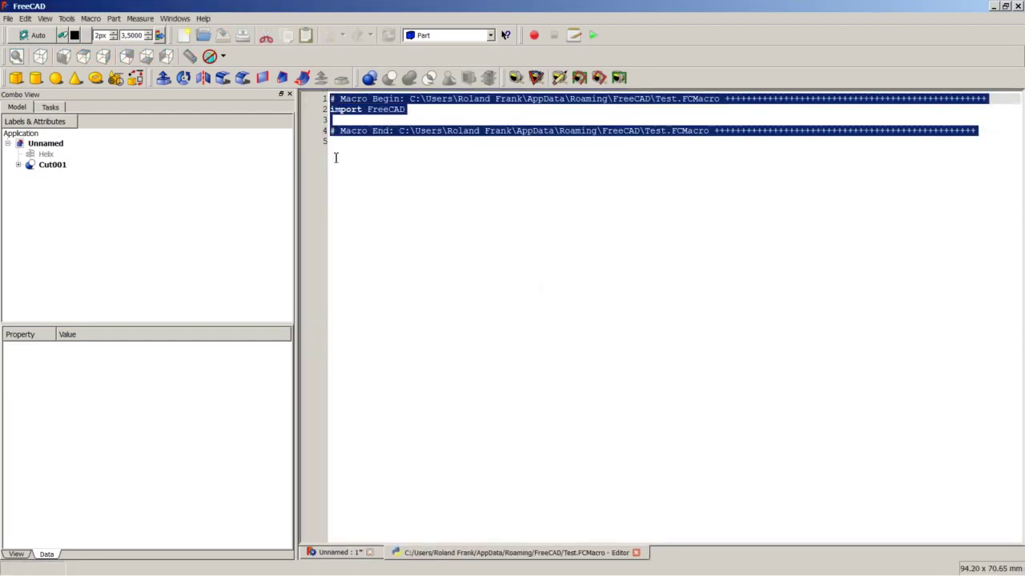
{"action": "left_click", "coordinate": [330, 118]}
{"action": "key", "text": "ctrl+a"}
{"action": "key", "text": "Delete"}
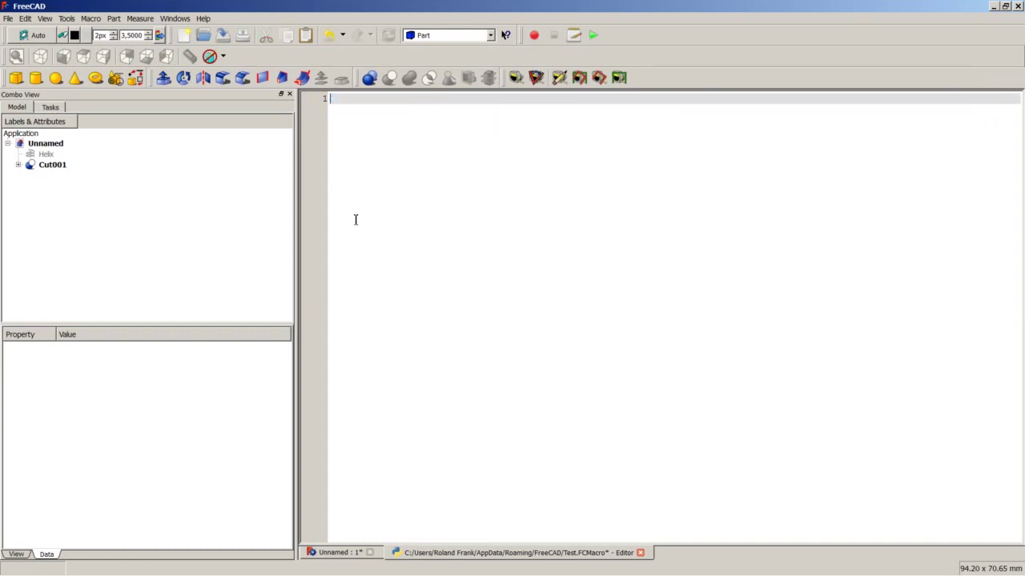
Switch to the web browser and go through the FCSpring Helix Variable script, selecting its code from the first line.
{"action": "left_click", "coordinate": [178, 564]}
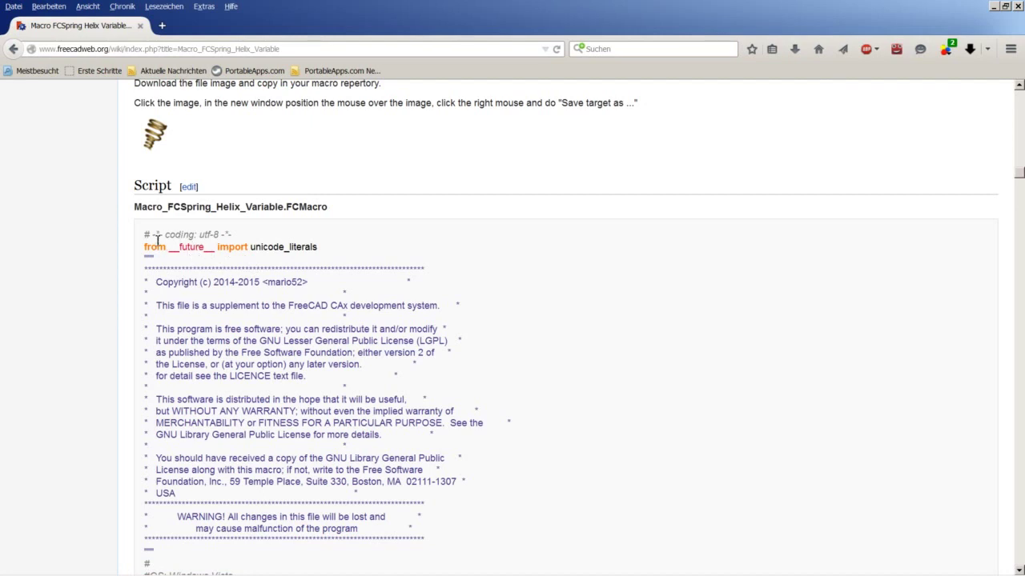
{"action": "left_click_drag", "start_coordinate": [145, 237], "coordinate": [197, 573]}
{"action": "scroll", "coordinate": [253, 472], "scroll_direction": "down", "scroll_amount": 7}
{"action": "scroll", "coordinate": [252, 472], "scroll_direction": "down", "scroll_amount": 20}
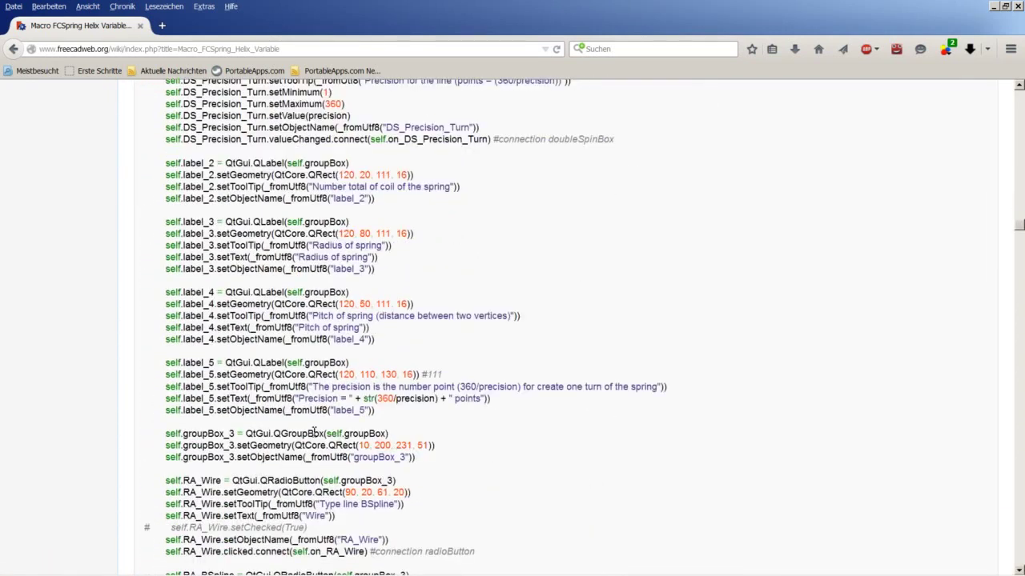
{"action": "mouse_move", "coordinate": [183, 565]}
Return to FreeCAD and close the Test macro's editor without saving the changes.
{"action": "left_click", "coordinate": [120, 565]}
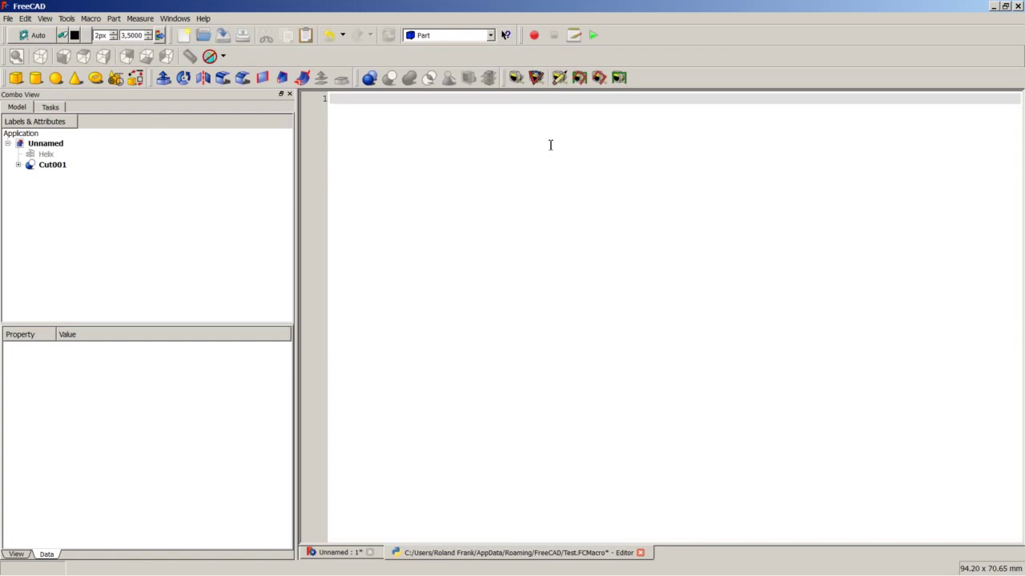
{"action": "left_click", "coordinate": [640, 553]}
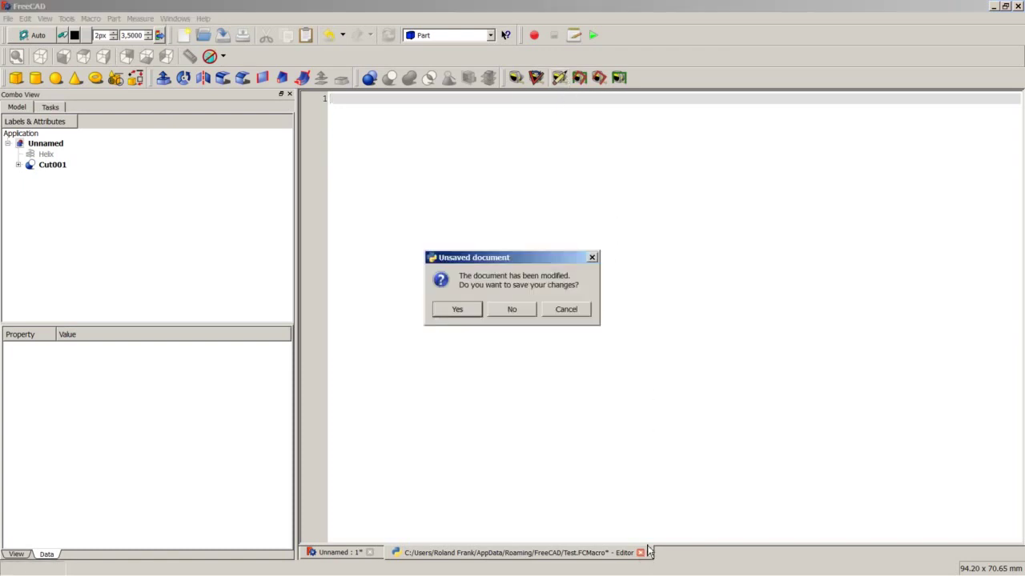
{"action": "left_click", "coordinate": [518, 310]}
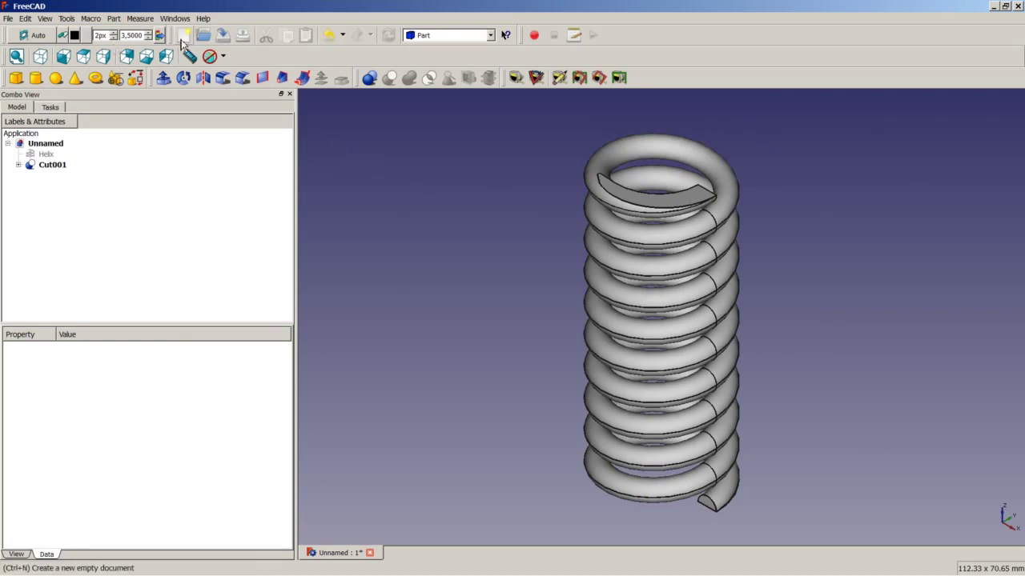
Create a new empty document, add a torus with default dimensions and show it in axonometric view.
{"action": "key", "text": "ctrl+n"}
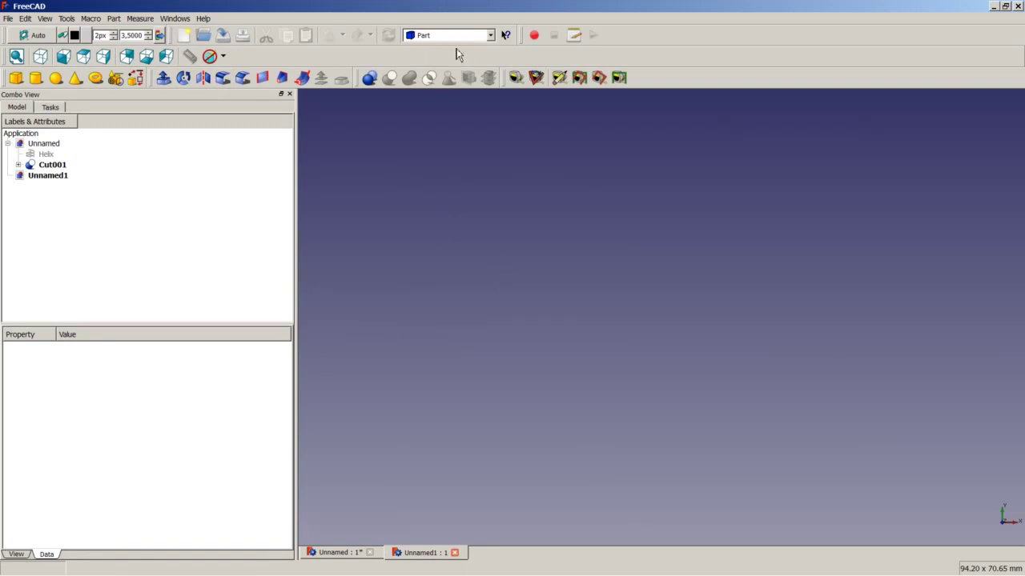
{"action": "left_click", "coordinate": [95, 78]}
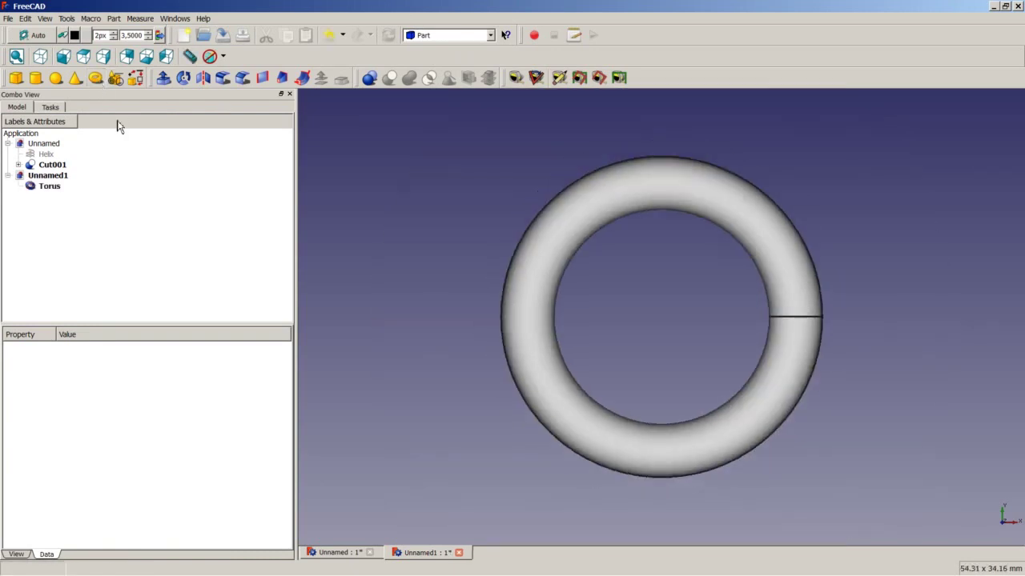
{"action": "left_click", "coordinate": [49, 186]}
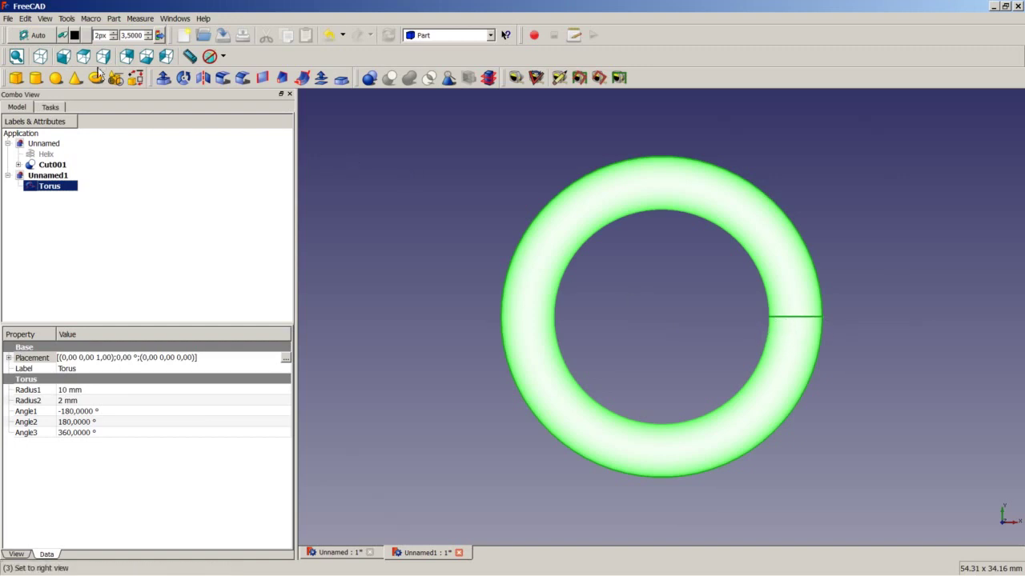
{"action": "left_click", "coordinate": [42, 56]}
{"action": "left_click", "coordinate": [442, 222]}
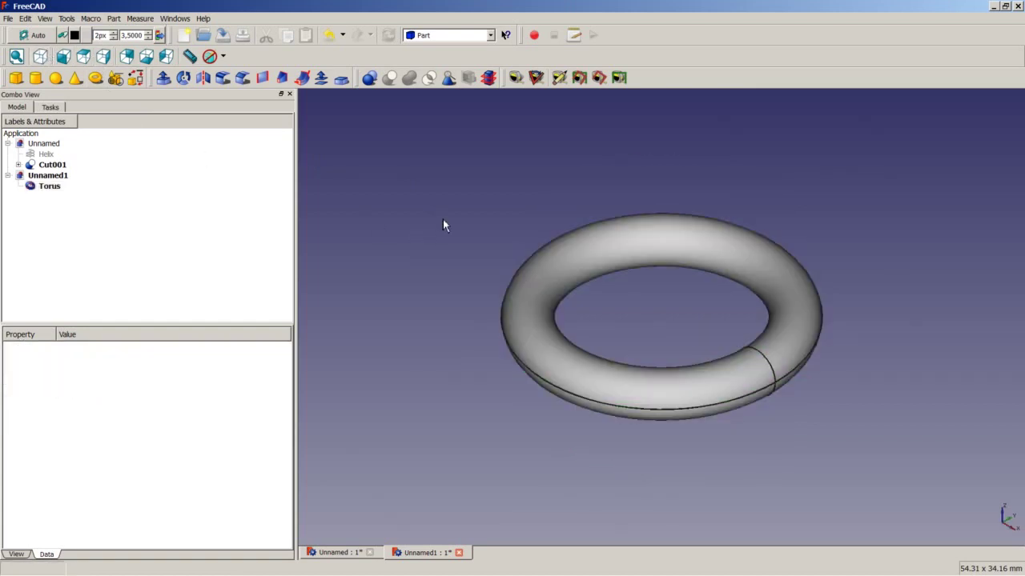
Switch to the Draft workbench and create an array from the torus.
{"action": "left_click", "coordinate": [491, 35]}
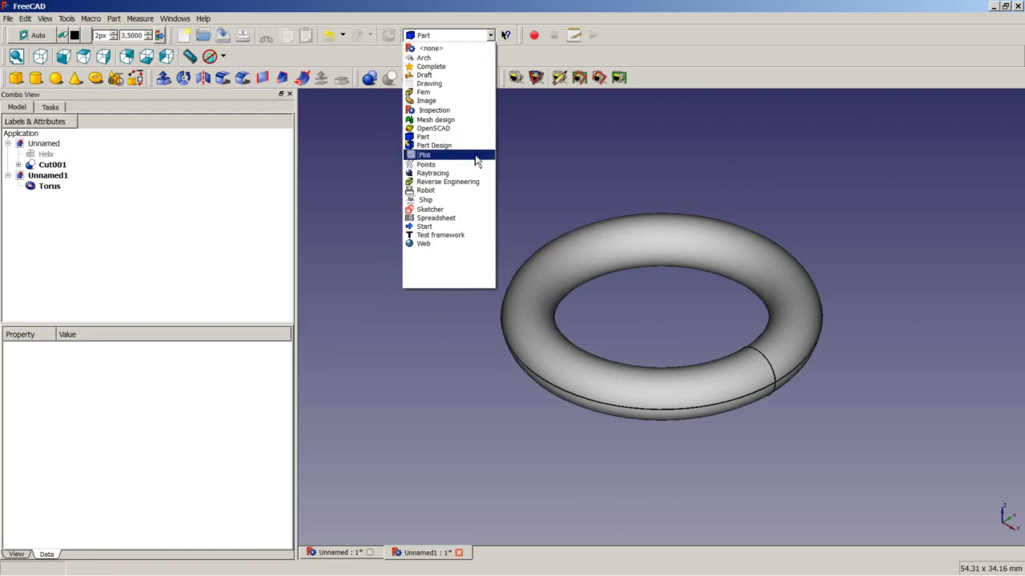
{"action": "left_click", "coordinate": [440, 147]}
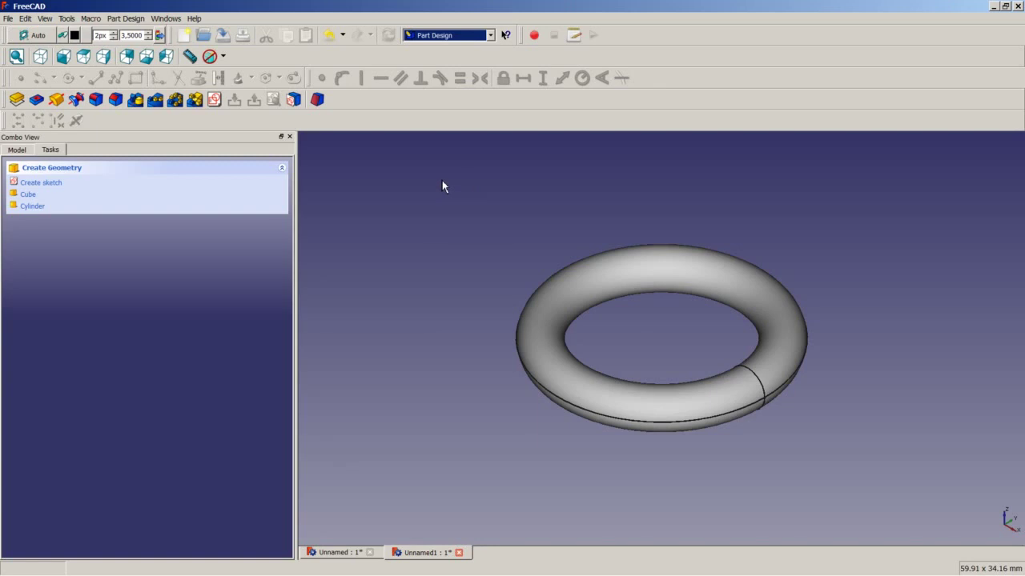
{"action": "left_click", "coordinate": [476, 44]}
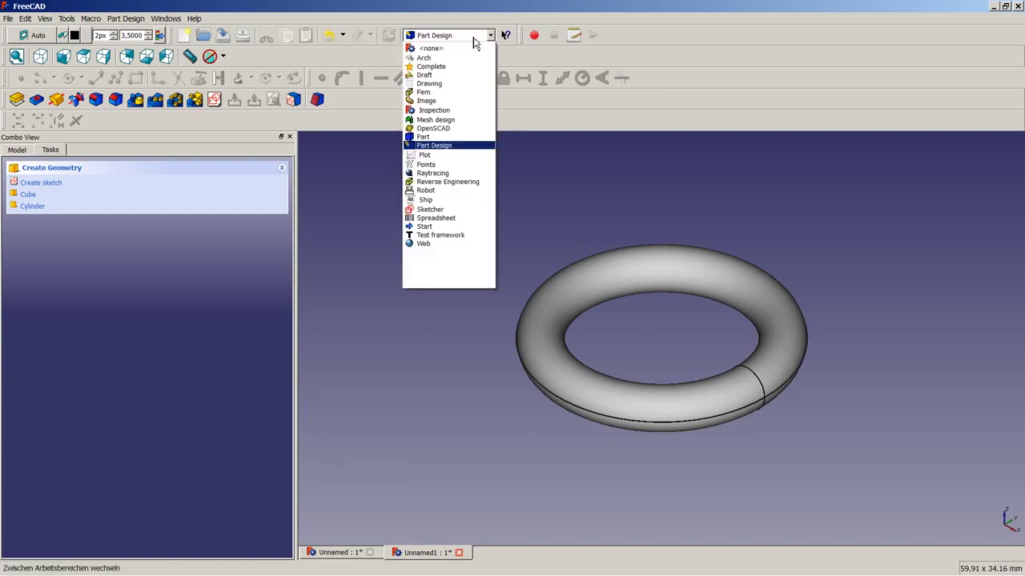
{"action": "left_click", "coordinate": [451, 76]}
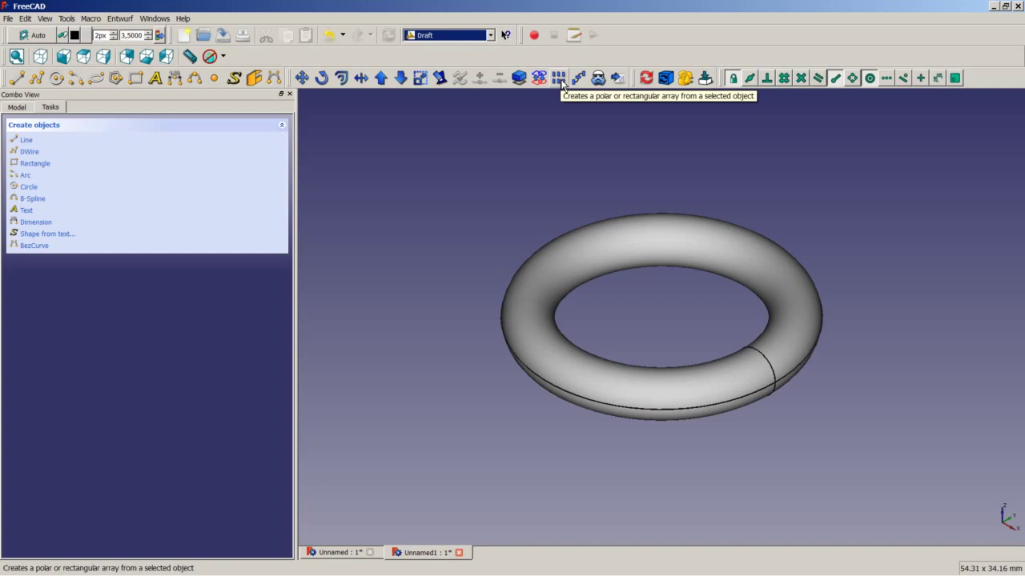
{"action": "left_click", "coordinate": [23, 108]}
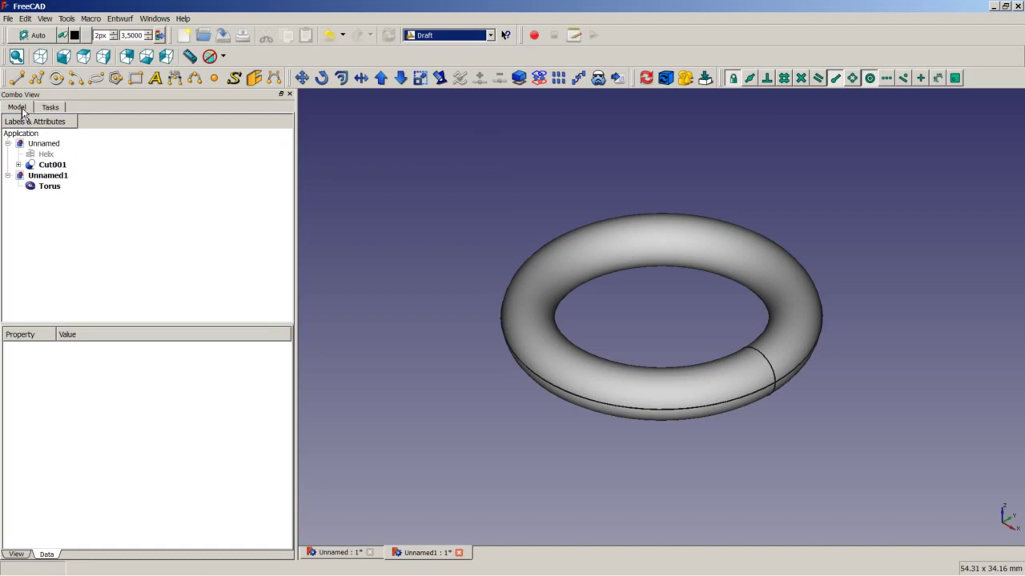
{"action": "left_click", "coordinate": [50, 186]}
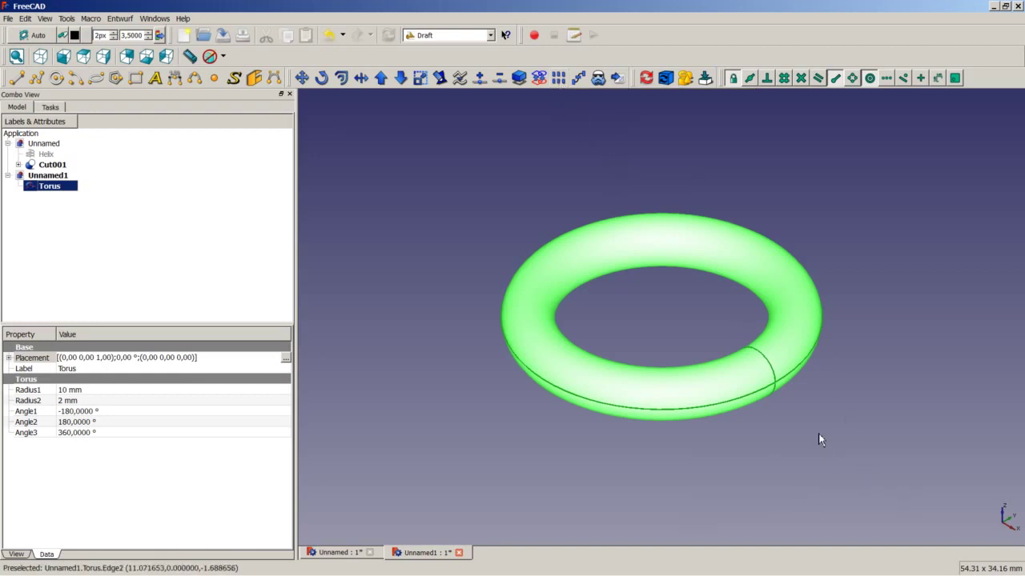
{"action": "left_click", "coordinate": [896, 451]}
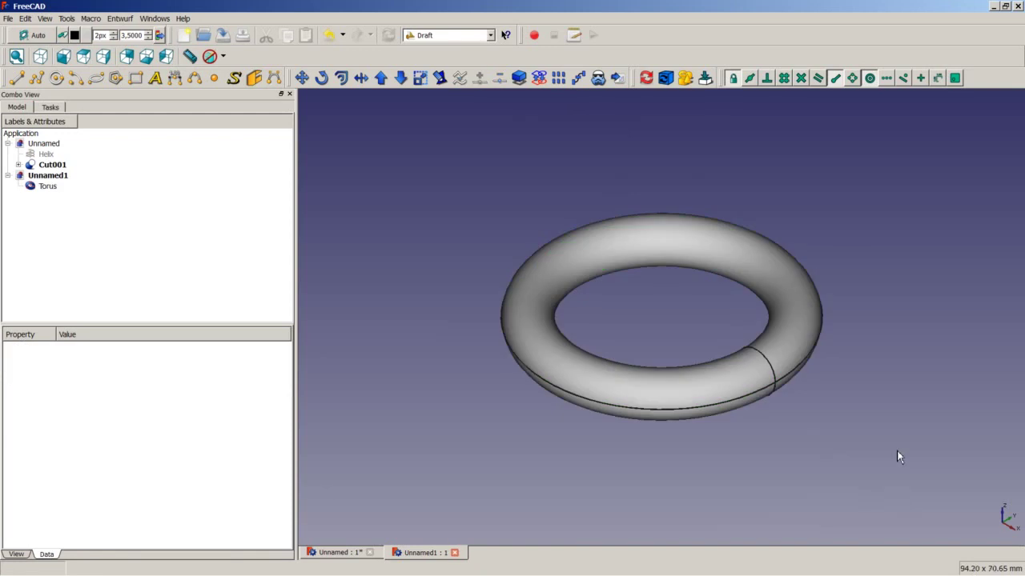
{"action": "left_click", "coordinate": [40, 186]}
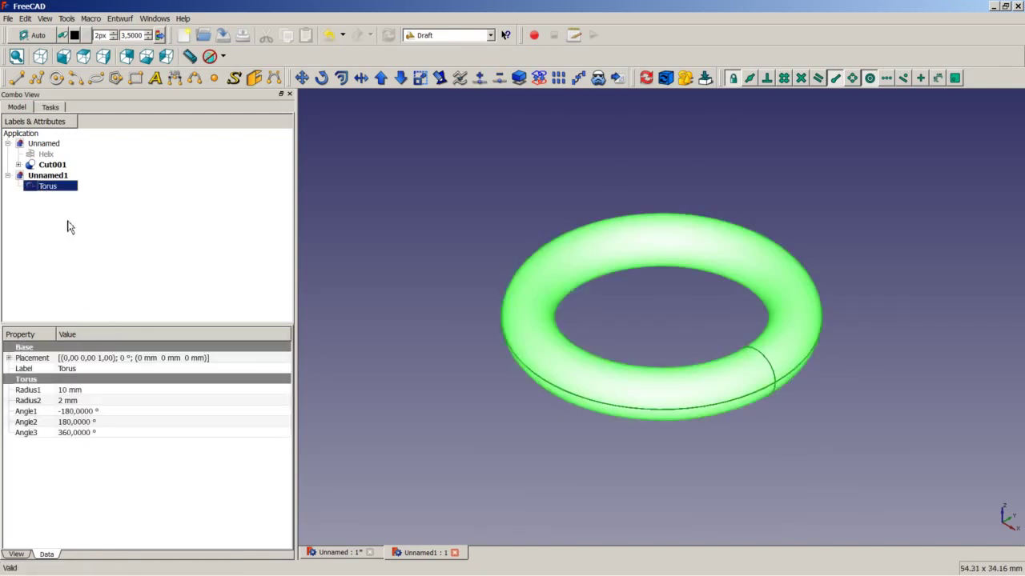
{"action": "left_click", "coordinate": [562, 82]}
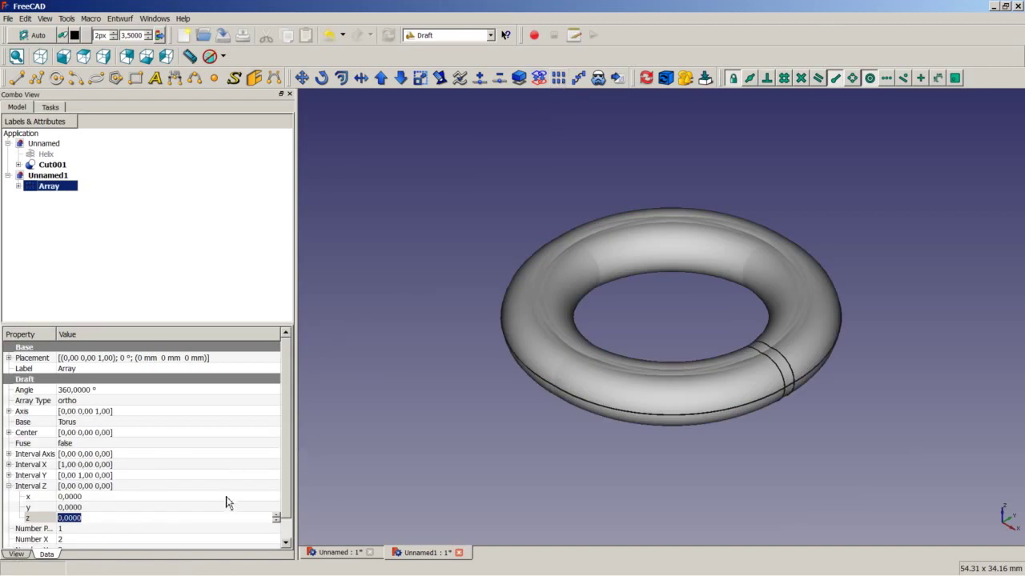
Set the x component of the array's Interval X to 0.
{"action": "left_click_drag", "start_coordinate": [287, 462], "coordinate": [274, 483]}
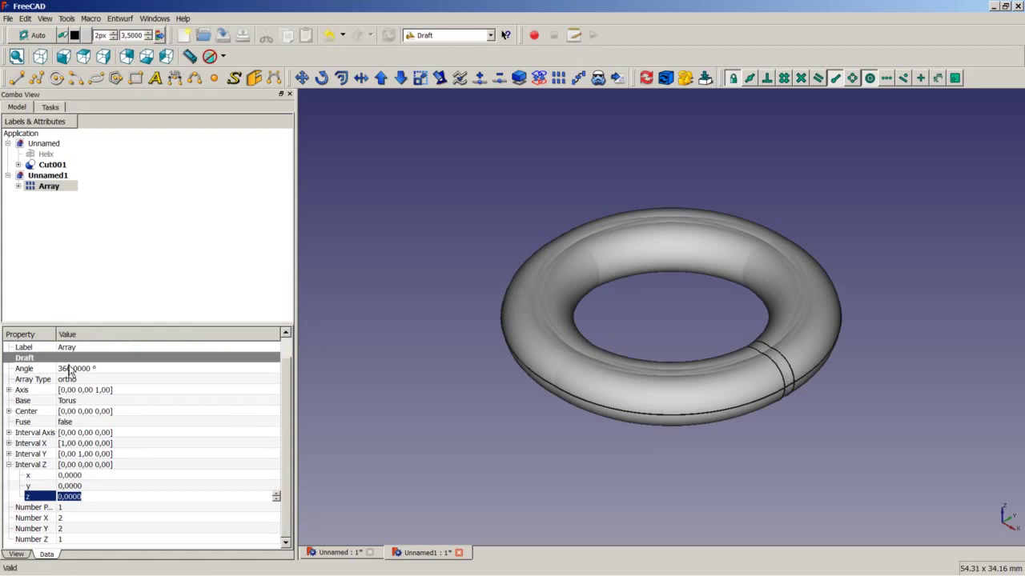
{"action": "left_click", "coordinate": [9, 465]}
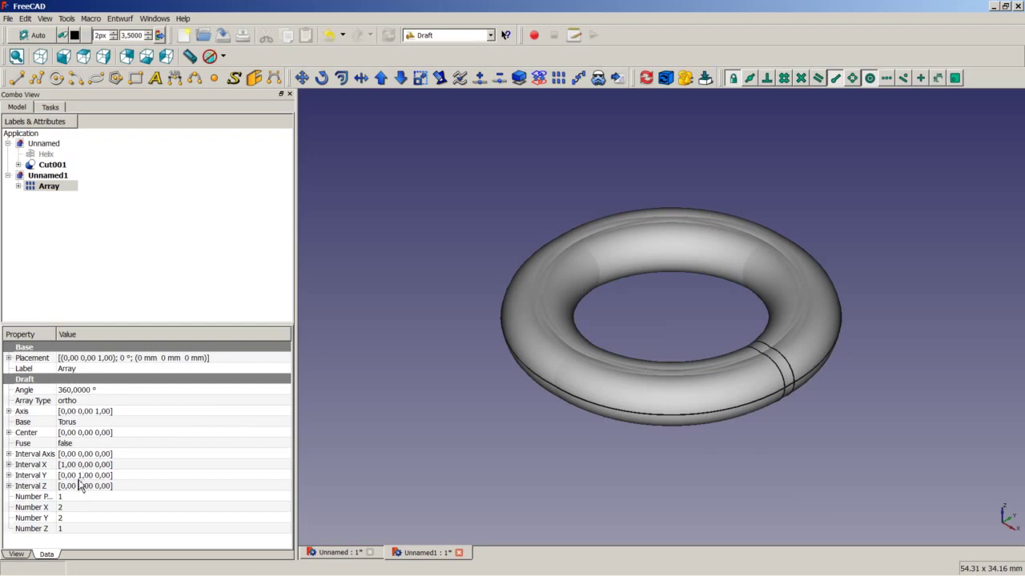
{"action": "left_click", "coordinate": [9, 465]}
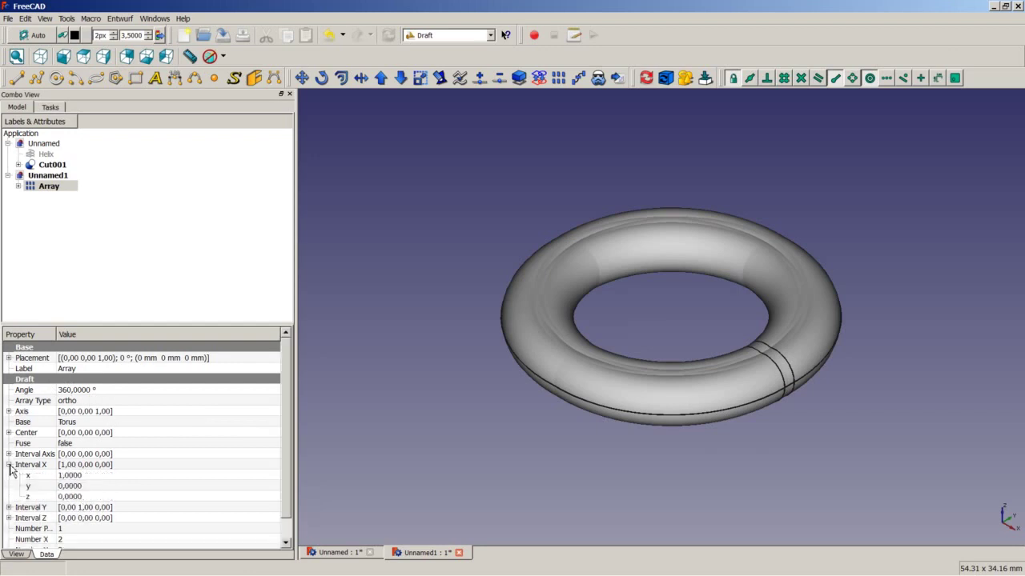
{"action": "left_click", "coordinate": [87, 476]}
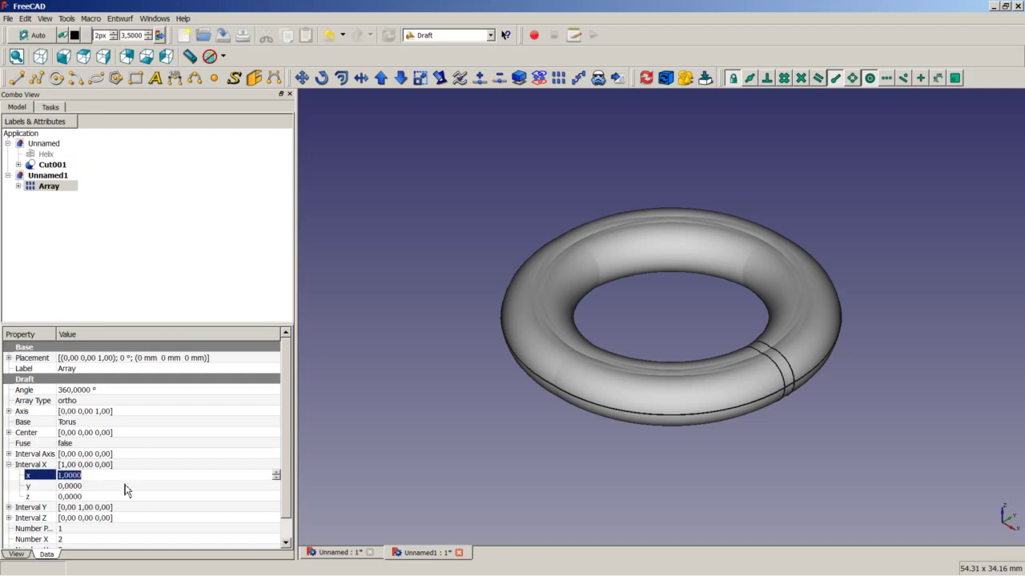
{"action": "type", "text": "0"}
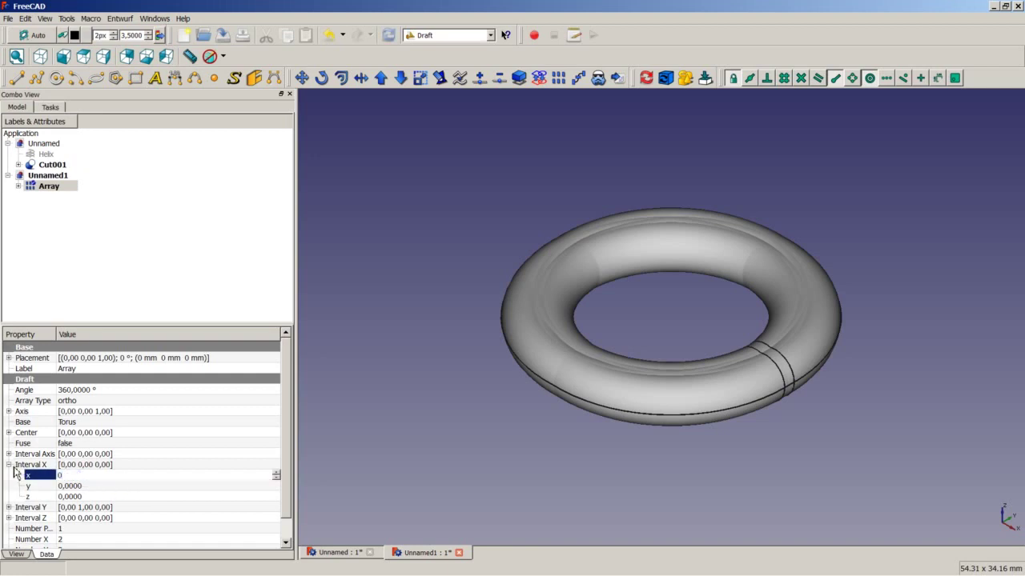
{"action": "left_click", "coordinate": [9, 465]}
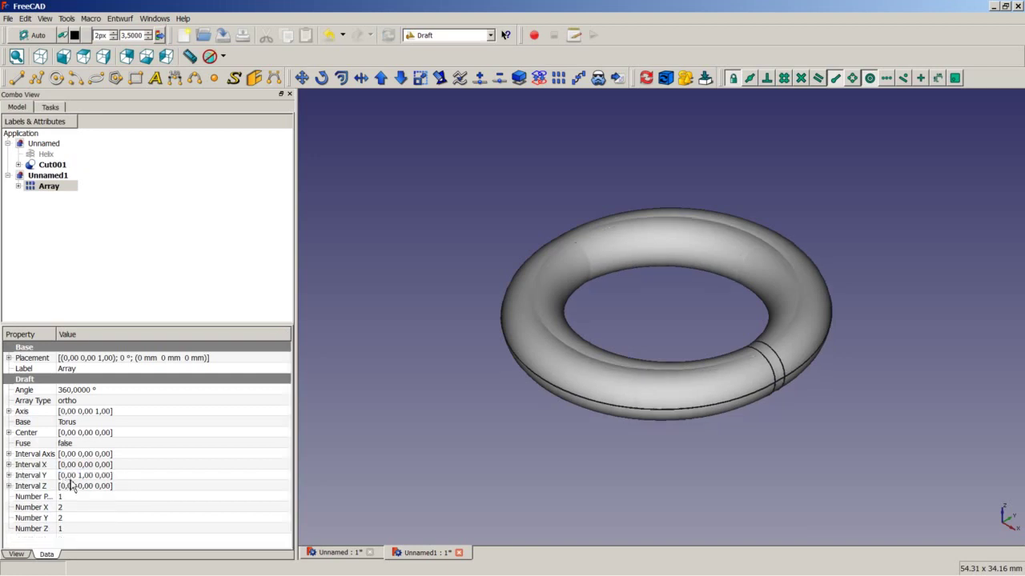
Set the y component of the array's Interval Y to 0.
{"action": "left_click", "coordinate": [8, 476]}
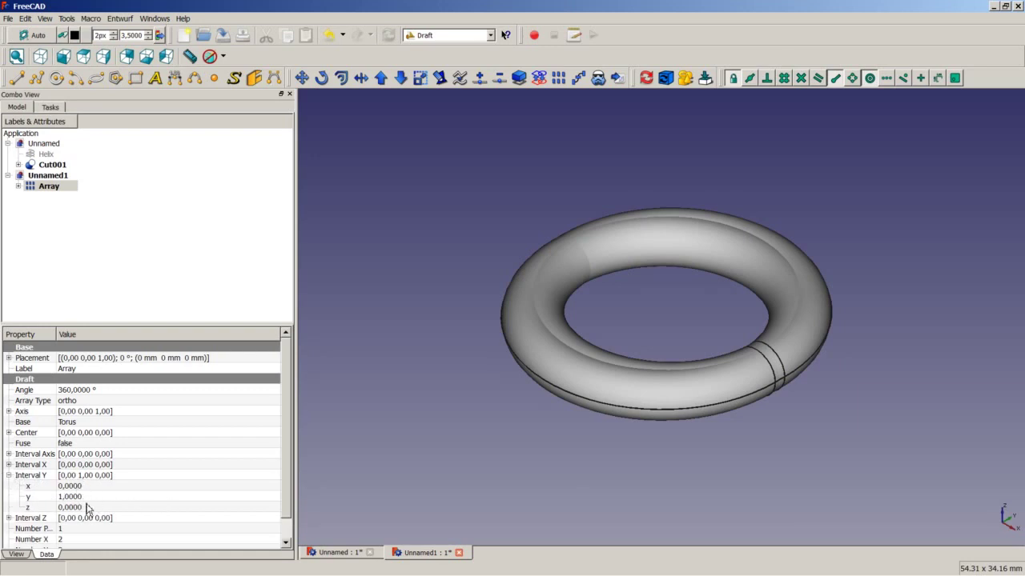
{"action": "left_click", "coordinate": [89, 498]}
{"action": "type", "text": "0"}
{"action": "left_click", "coordinate": [110, 485]}
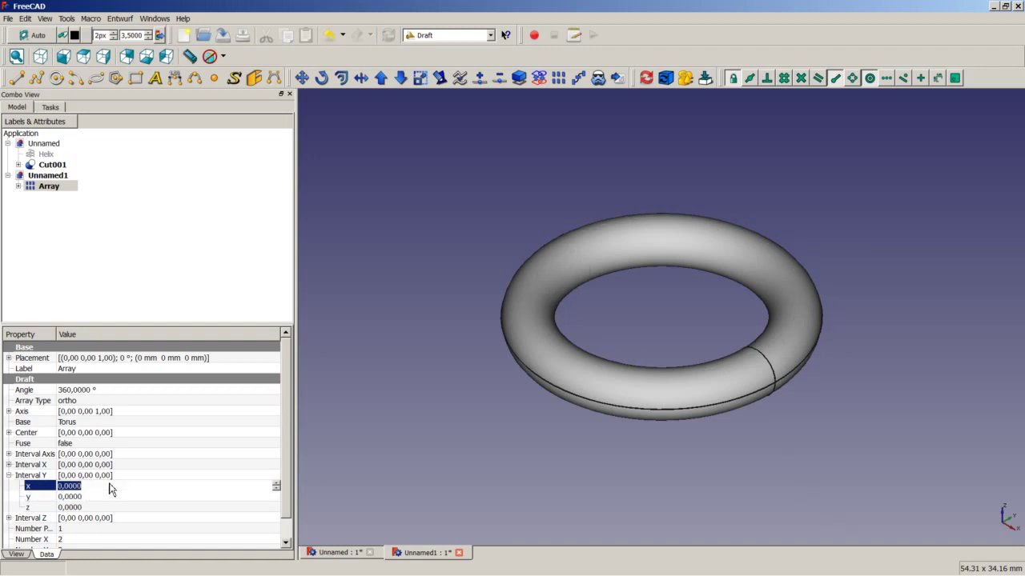
{"action": "left_click", "coordinate": [9, 475]}
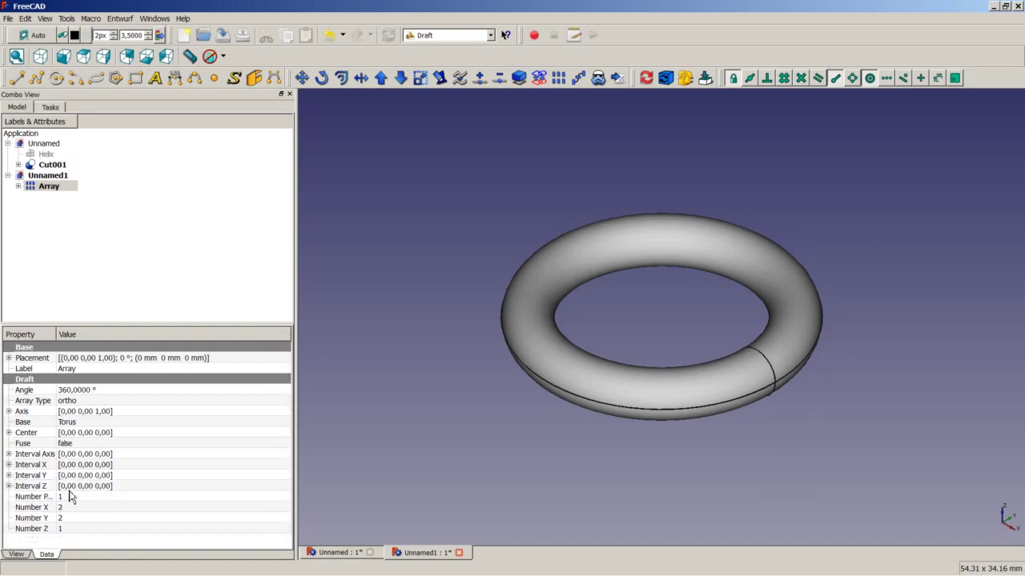
Set the z component of the array's Interval Z to 6.
{"action": "left_click", "coordinate": [9, 486]}
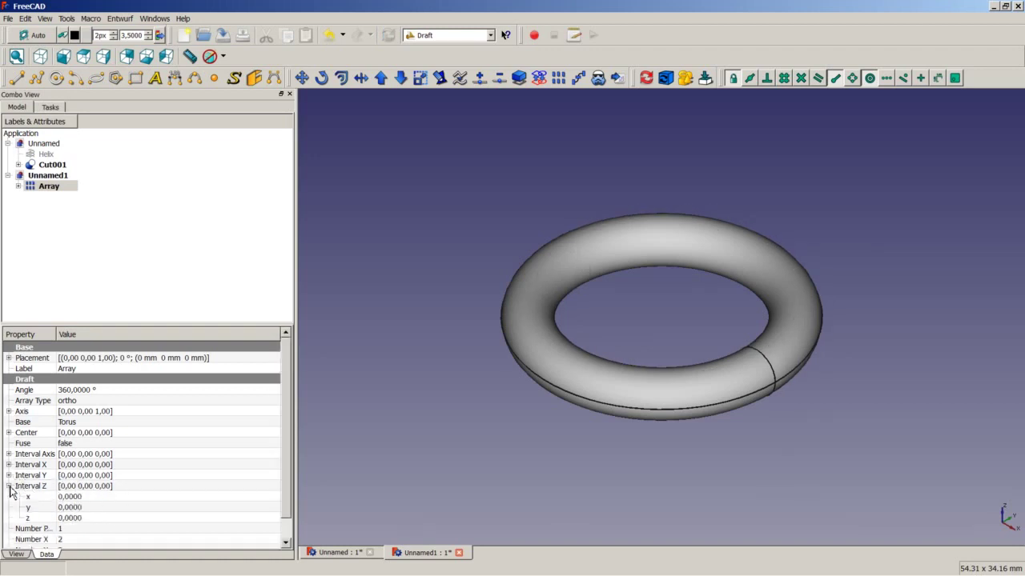
{"action": "left_click", "coordinate": [88, 520]}
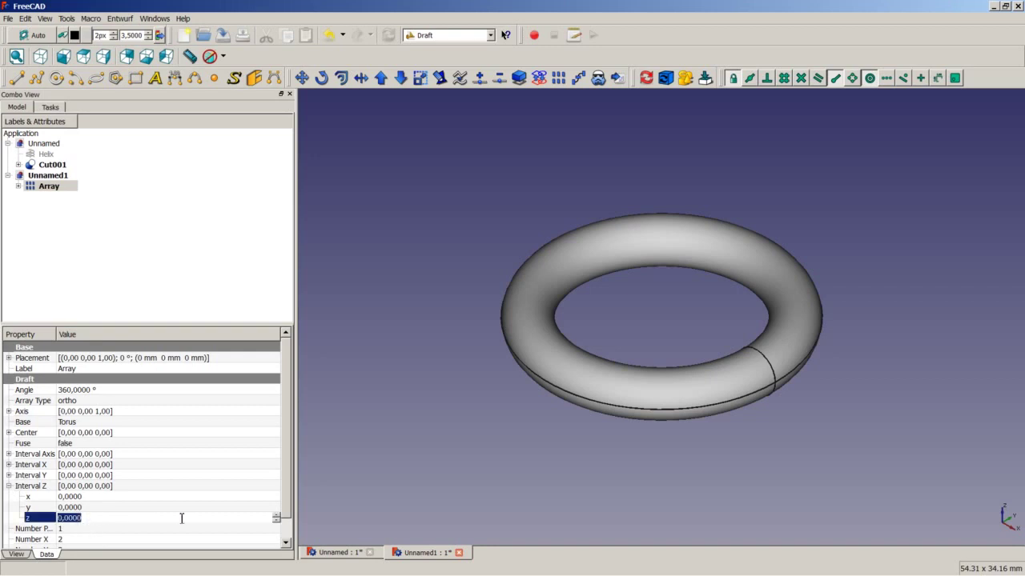
{"action": "type", "text": "6"}
{"action": "left_click", "coordinate": [130, 491]}
{"action": "left_click", "coordinate": [9, 486]}
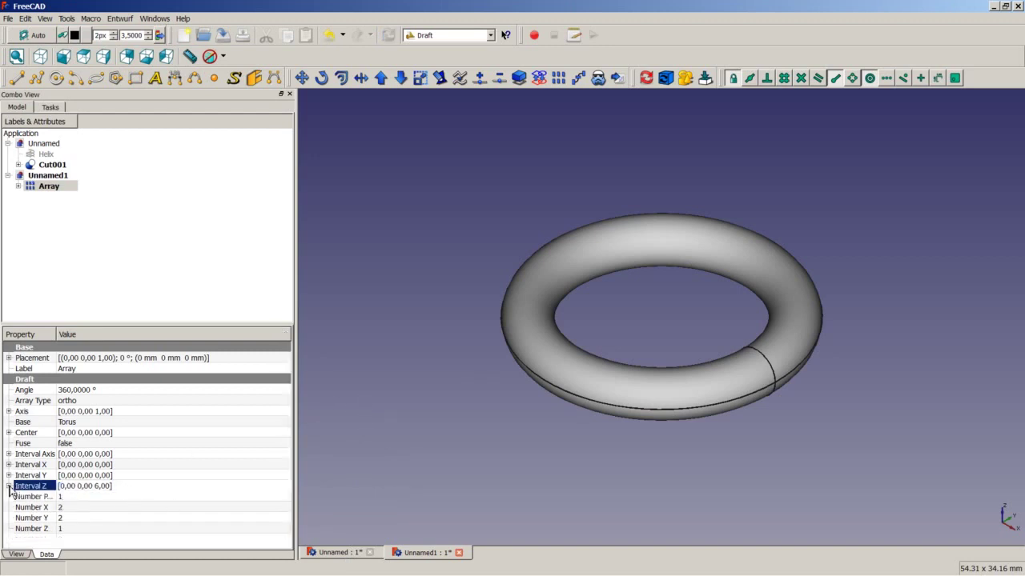
Set the array's copy counts to 1 in X, 1 in Y and 10 in Z.
{"action": "left_click", "coordinate": [71, 509]}
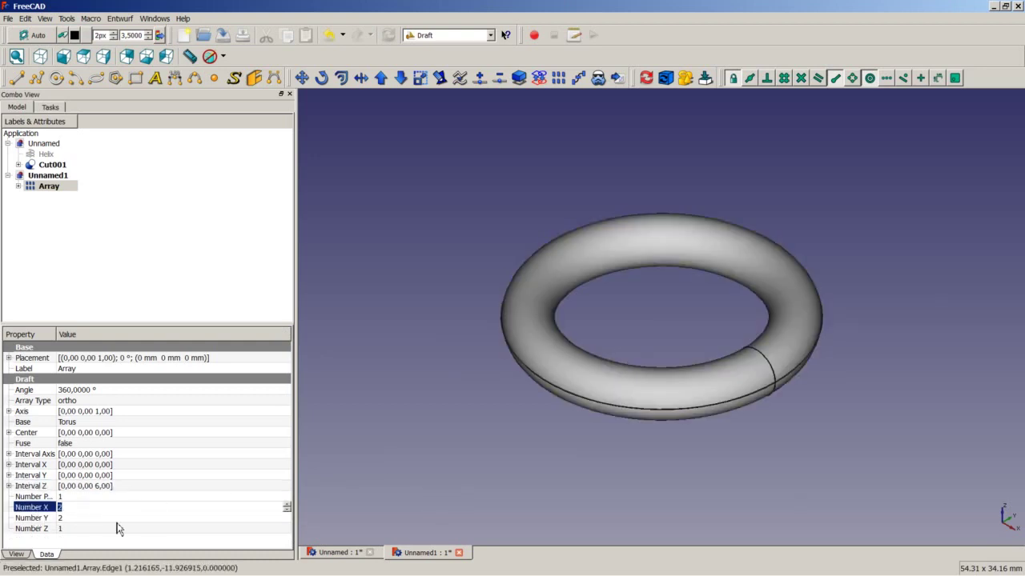
{"action": "type", "text": "1"}
{"action": "left_click", "coordinate": [70, 520]}
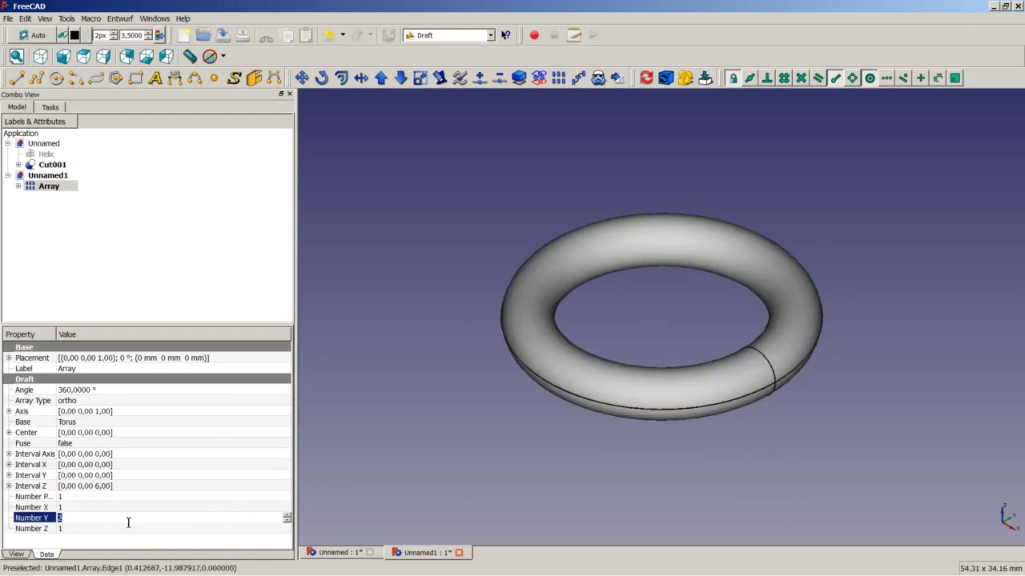
{"action": "type", "text": "1"}
{"action": "left_click", "coordinate": [98, 529]}
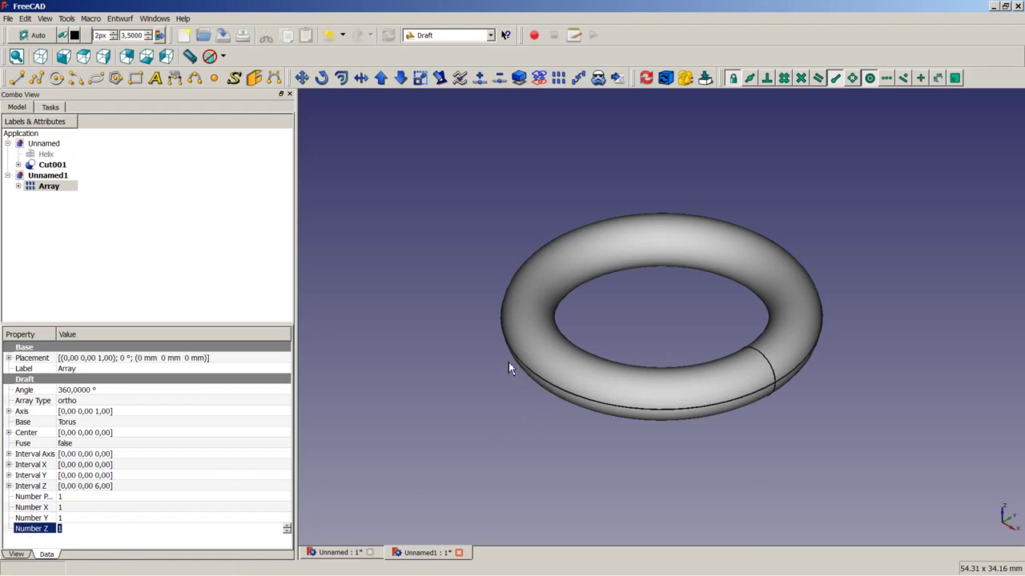
{"action": "type", "text": "0"}
{"action": "left_click", "coordinate": [105, 498]}
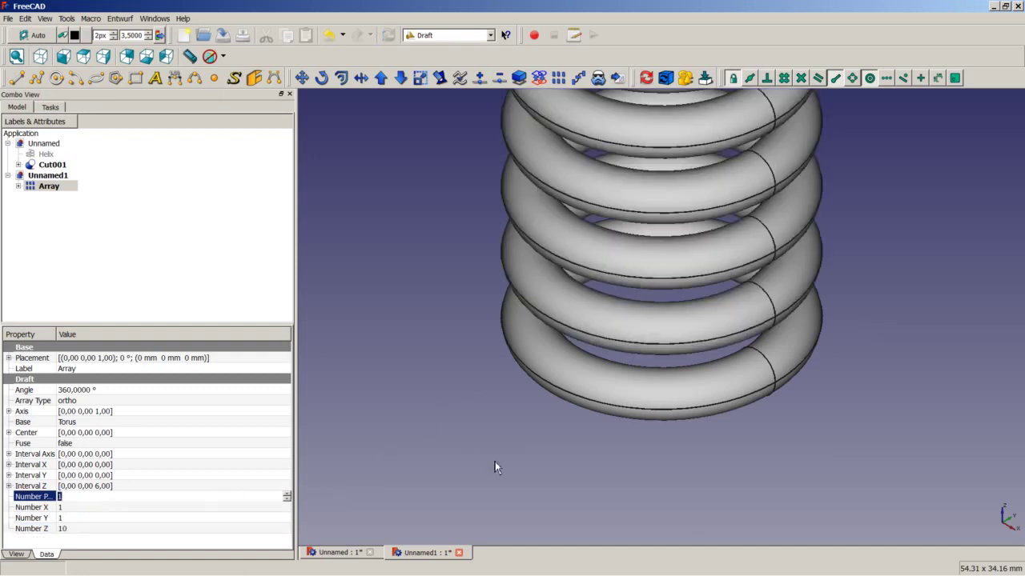
{"action": "scroll", "coordinate": [518, 384], "scroll_direction": "down", "scroll_amount": 5}
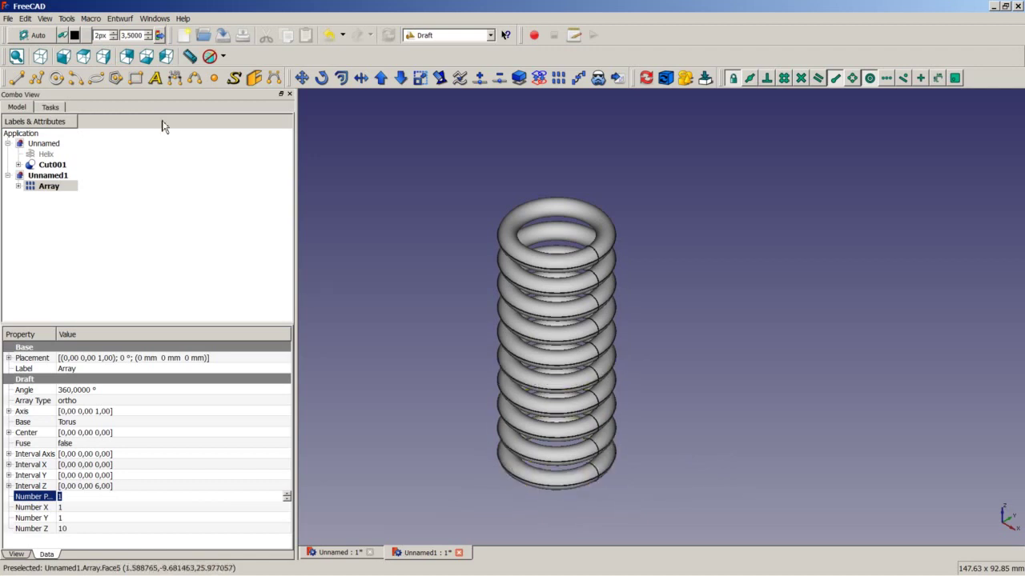
Switch to the Part workbench and add a cube to the document with the torus array.
{"action": "left_click", "coordinate": [416, 35]}
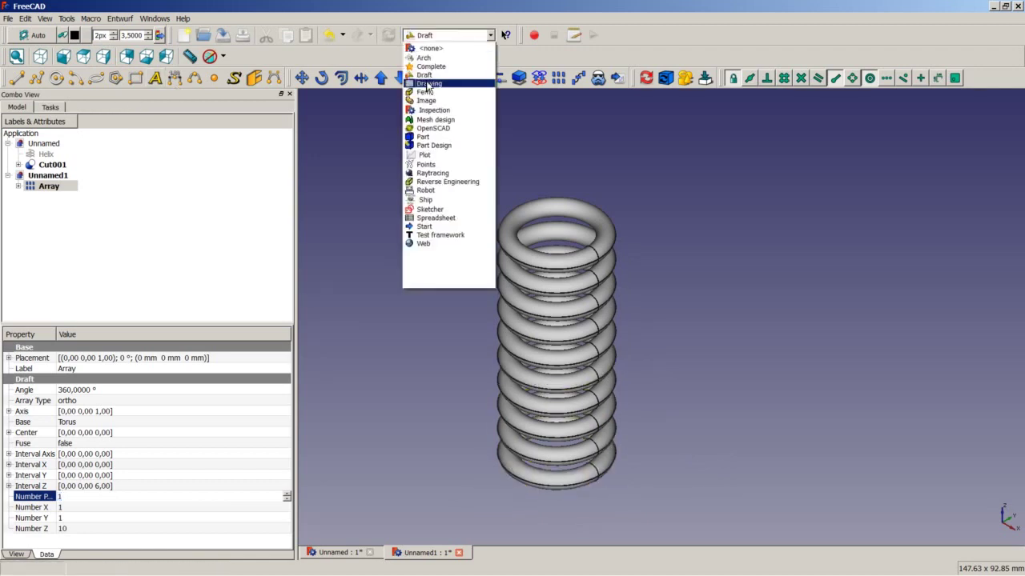
{"action": "left_click", "coordinate": [432, 141]}
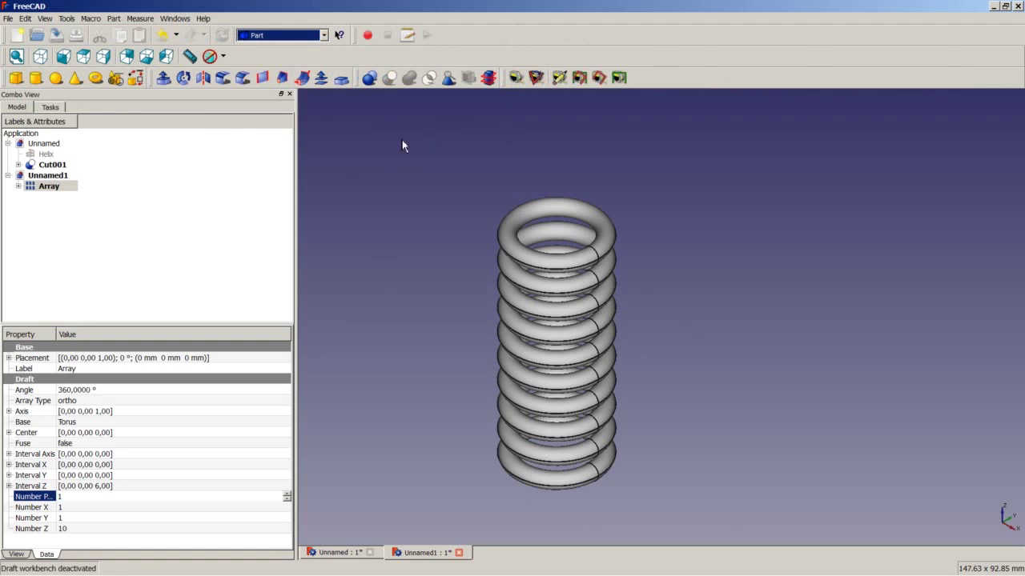
{"action": "left_click", "coordinate": [16, 79]}
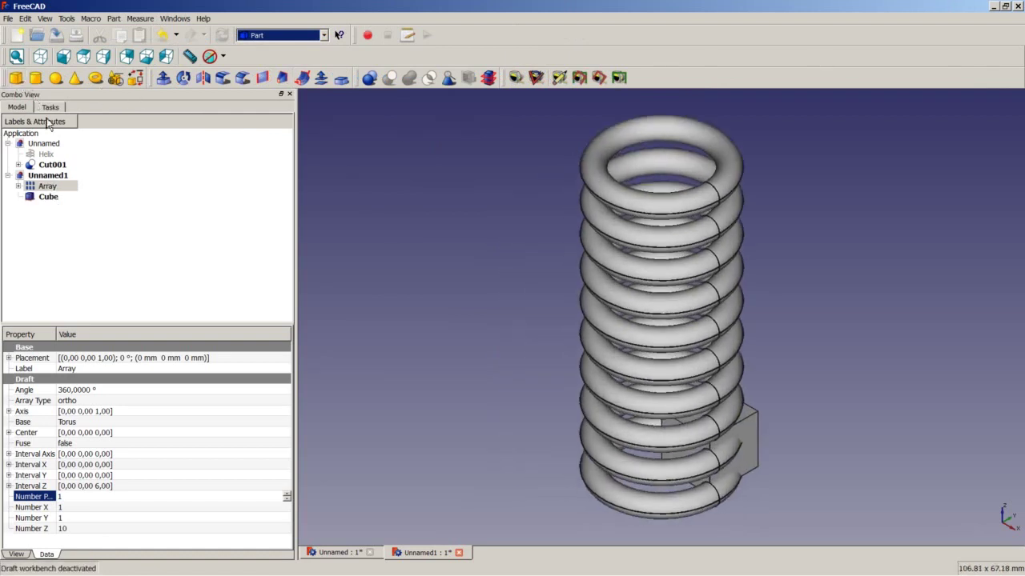
Set the cube's length to 25 mm, its width to 25 mm and its height to 3 mm.
{"action": "left_click", "coordinate": [71, 198]}
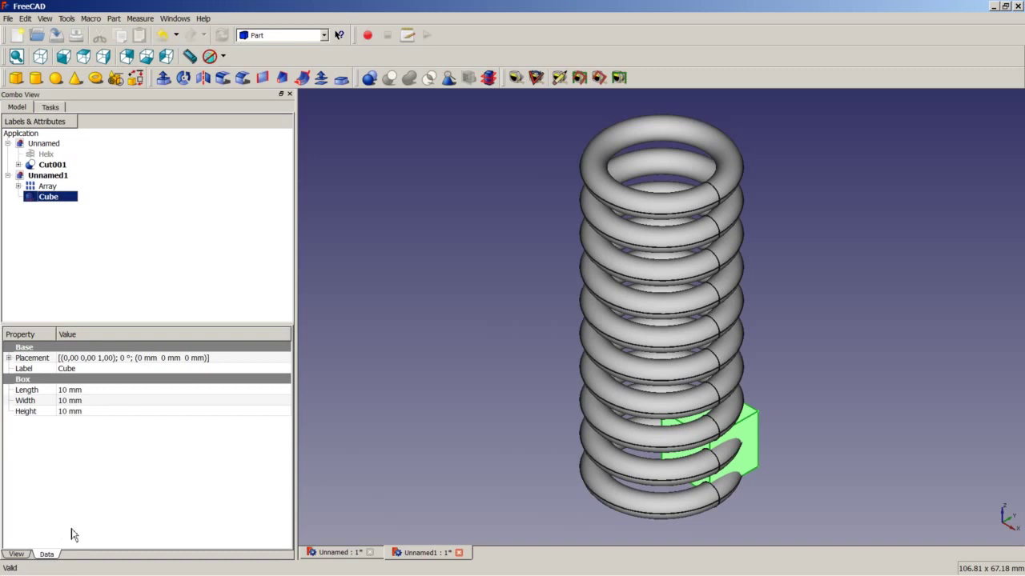
{"action": "left_click", "coordinate": [73, 390]}
{"action": "type", "text": "25"}
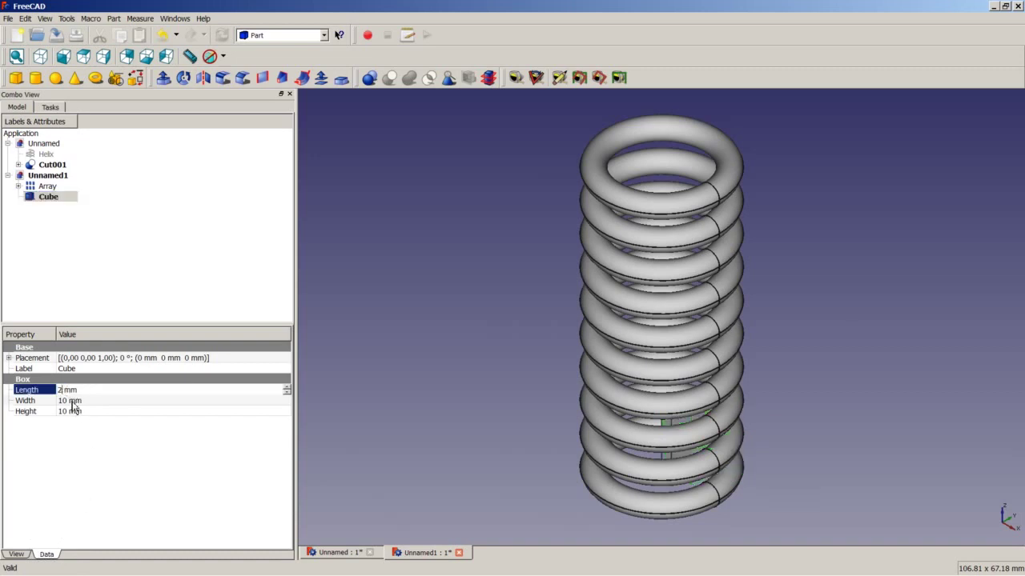
{"action": "key", "text": "Tab"}
{"action": "type", "text": "25"}
{"action": "key", "text": "Tab"}
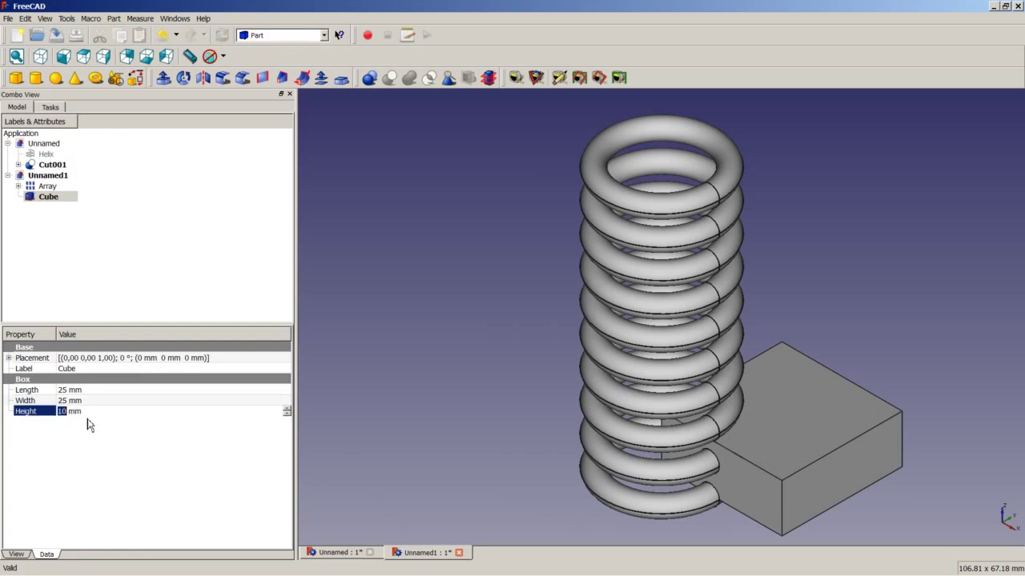
{"action": "type", "text": "3"}
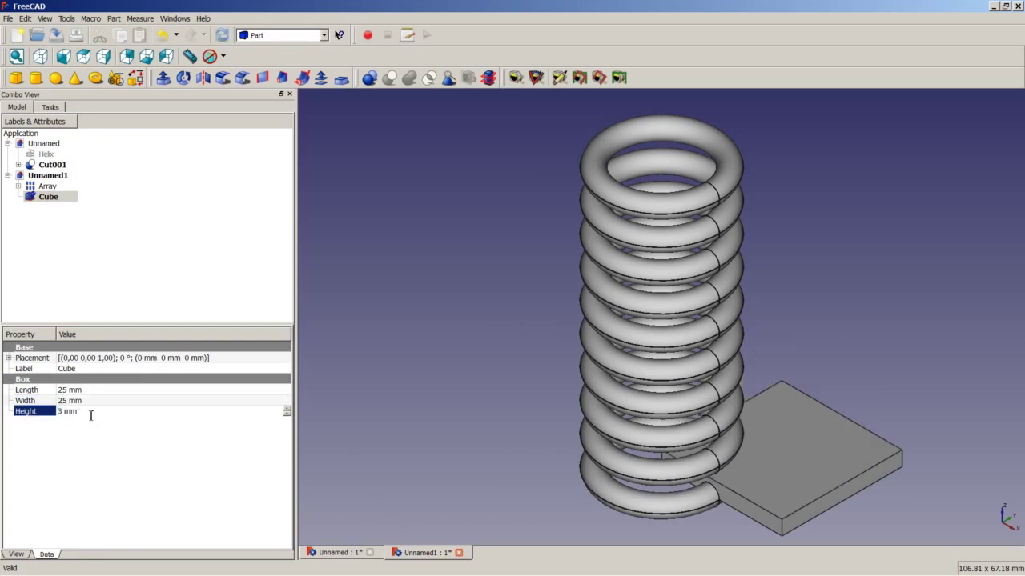
Set the cube's placement translation to X -12.5 mm, Y -12.5 mm and Z -3 mm so it sits under the torus array.
{"action": "left_click", "coordinate": [241, 360]}
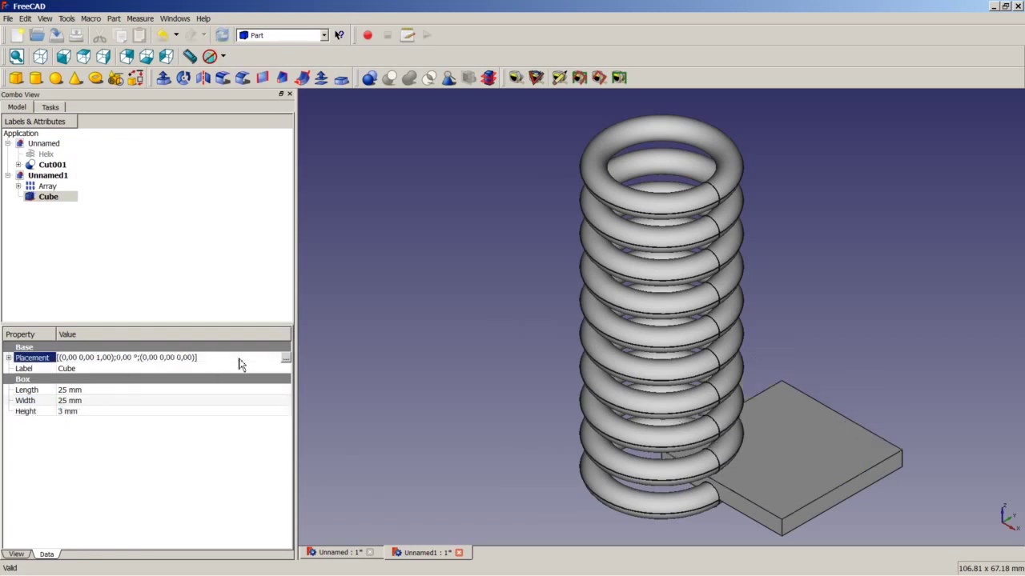
{"action": "left_click", "coordinate": [285, 359]}
{"action": "double_click", "coordinate": [35, 160]}
{"action": "type", "text": "-12,5"}
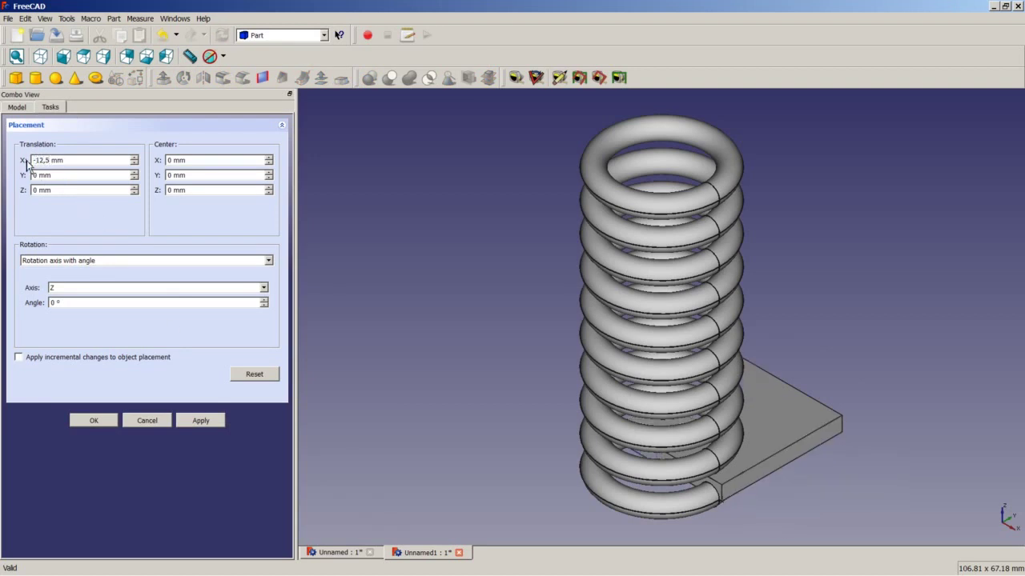
{"action": "double_click", "coordinate": [33, 174]}
{"action": "type", "text": "-12,5"}
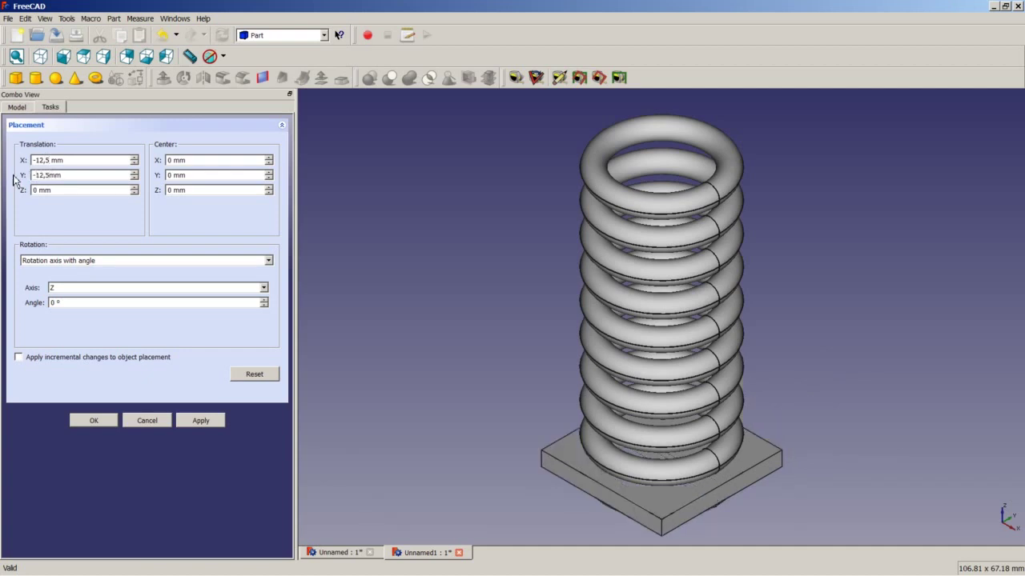
{"action": "double_click", "coordinate": [34, 190]}
{"action": "type", "text": "-3"}
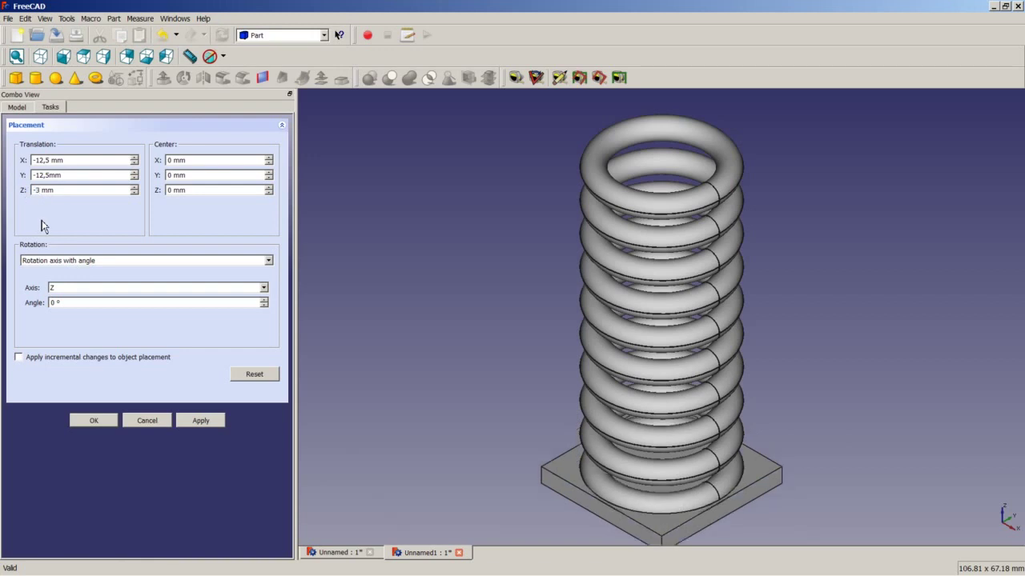
{"action": "left_click", "coordinate": [100, 420]}
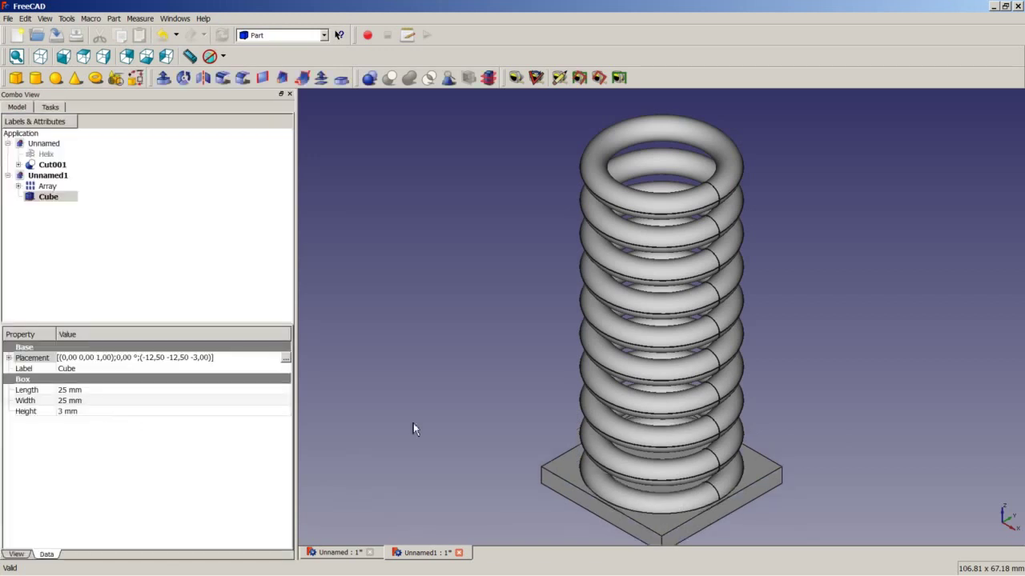
{"action": "left_click", "coordinate": [464, 341]}
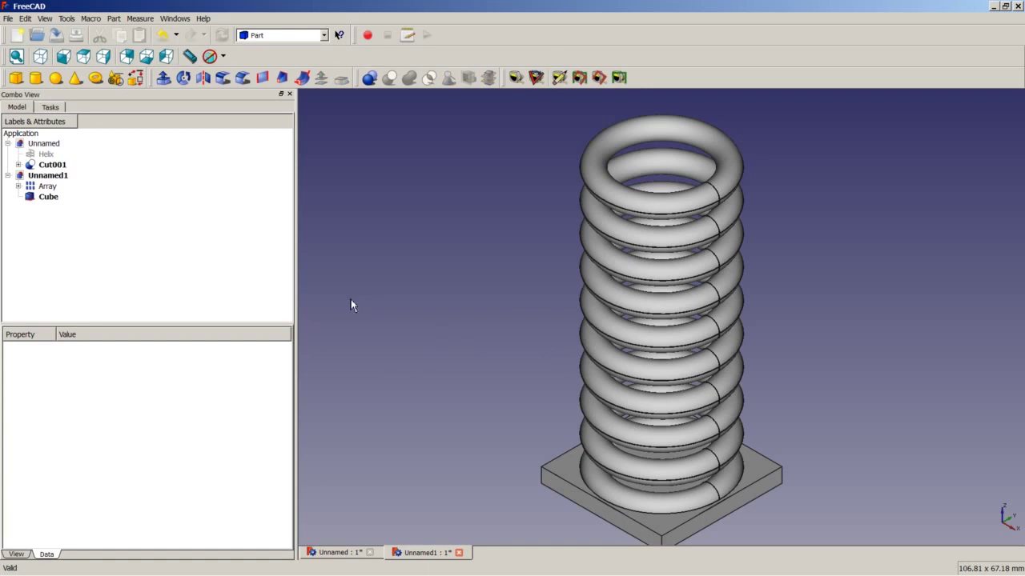
Cut the cube from the torus array to flatten the lower end of the spring.
{"action": "left_click", "coordinate": [59, 190]}
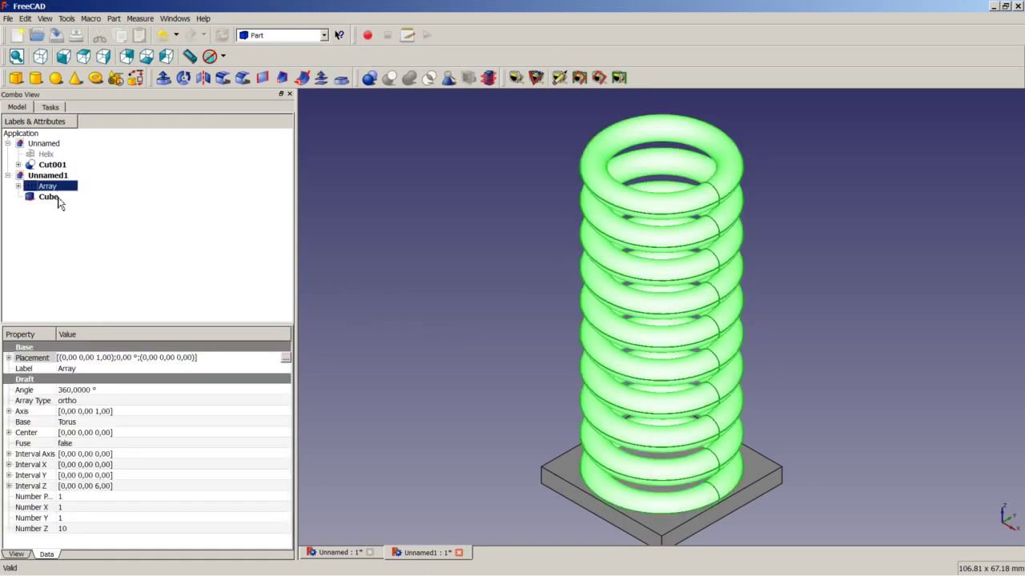
{"action": "left_click", "coordinate": [58, 198], "text": "ctrl"}
{"action": "left_click", "coordinate": [389, 78]}
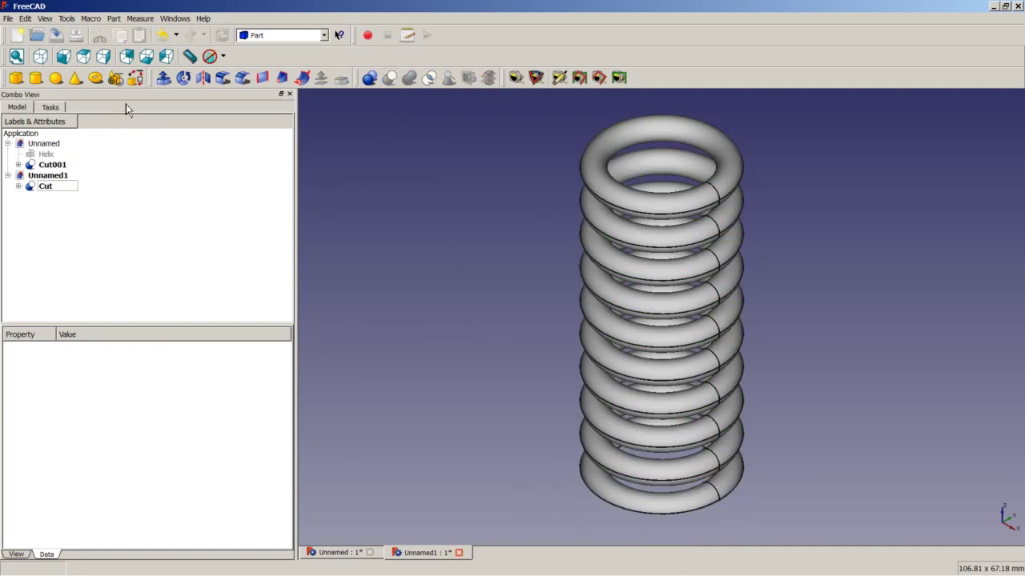
Add a second cube and set its length to 25 mm, its width to 25 mm and its height to 3 mm.
{"action": "left_click", "coordinate": [17, 80]}
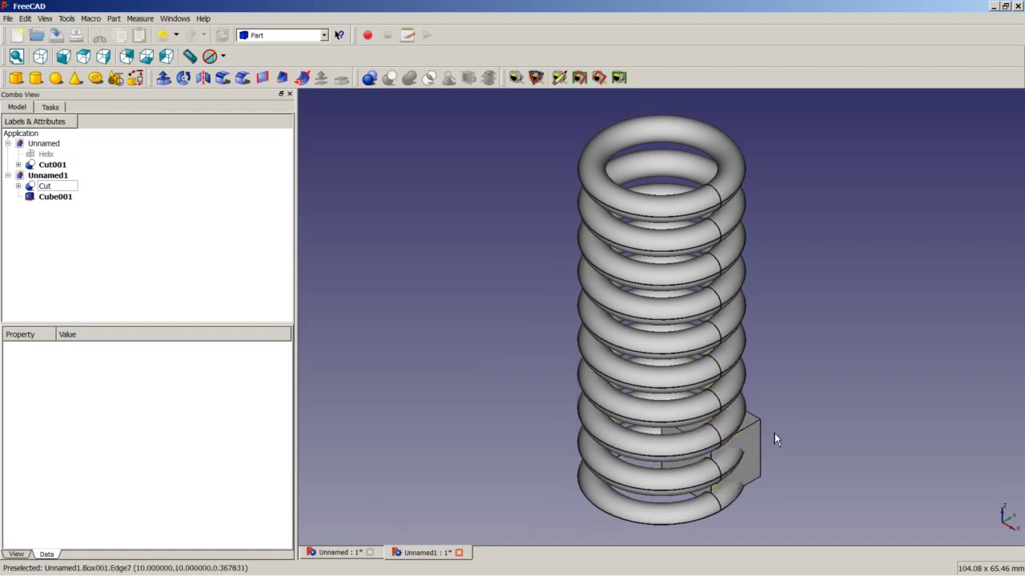
{"action": "left_click", "coordinate": [45, 198]}
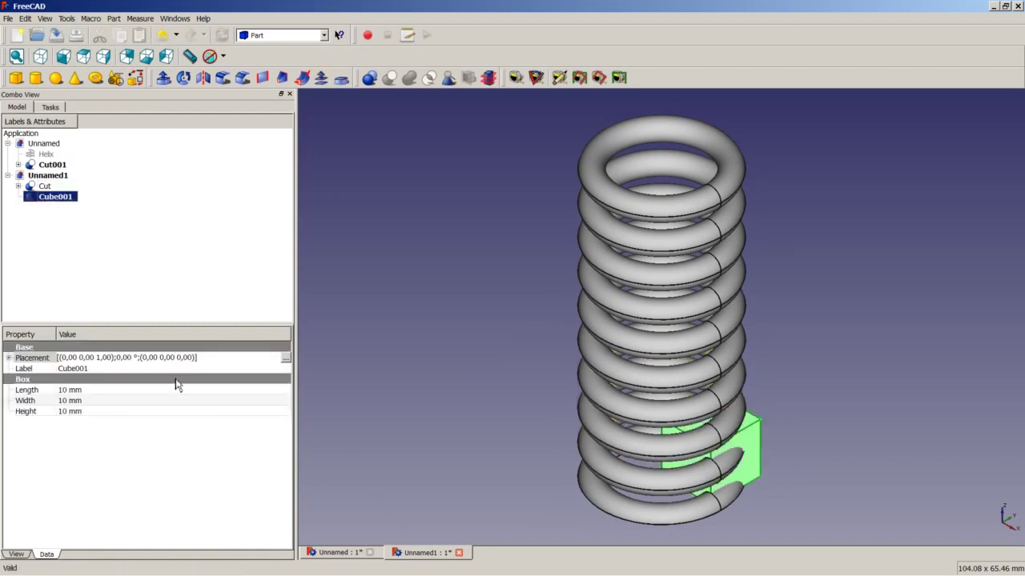
{"action": "left_click", "coordinate": [69, 390]}
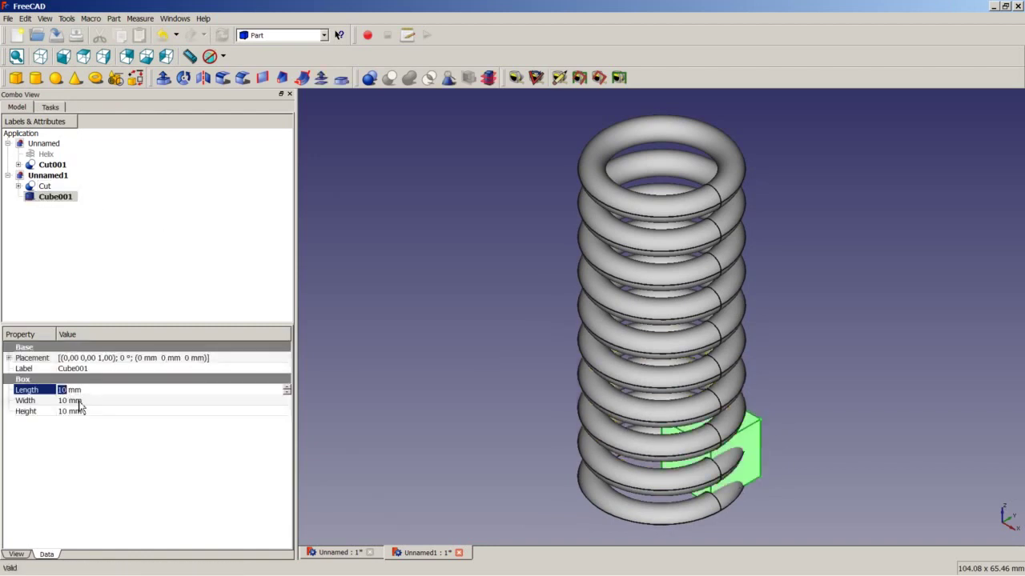
{"action": "type", "text": "25"}
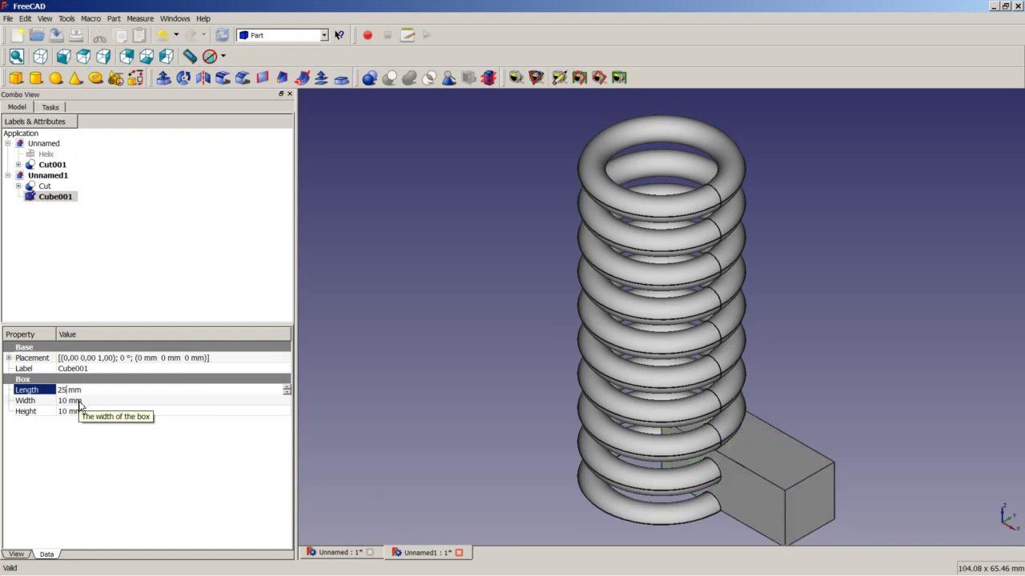
{"action": "left_click", "coordinate": [72, 401]}
{"action": "type", "text": "2"}
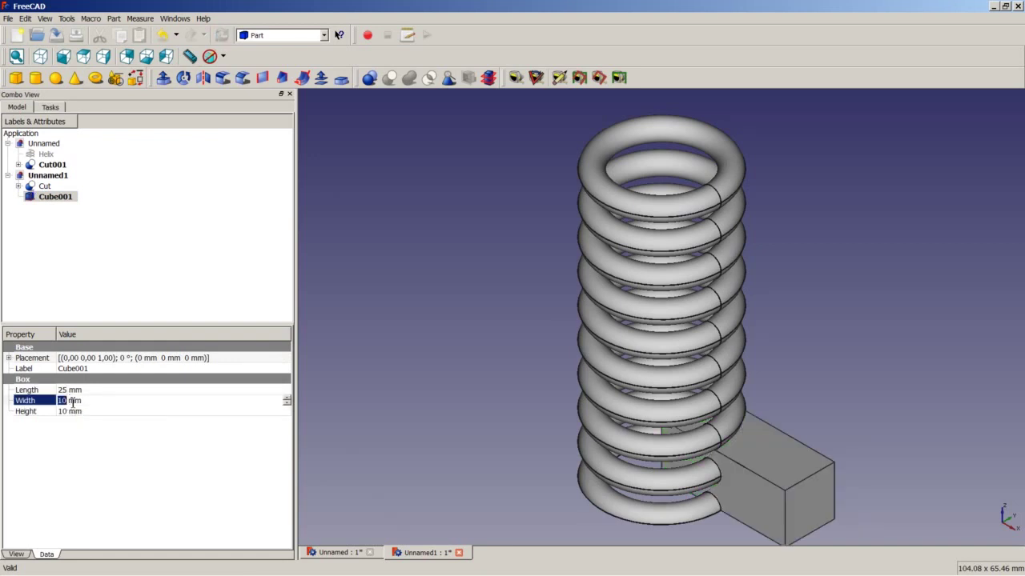
{"action": "type", "text": "5"}
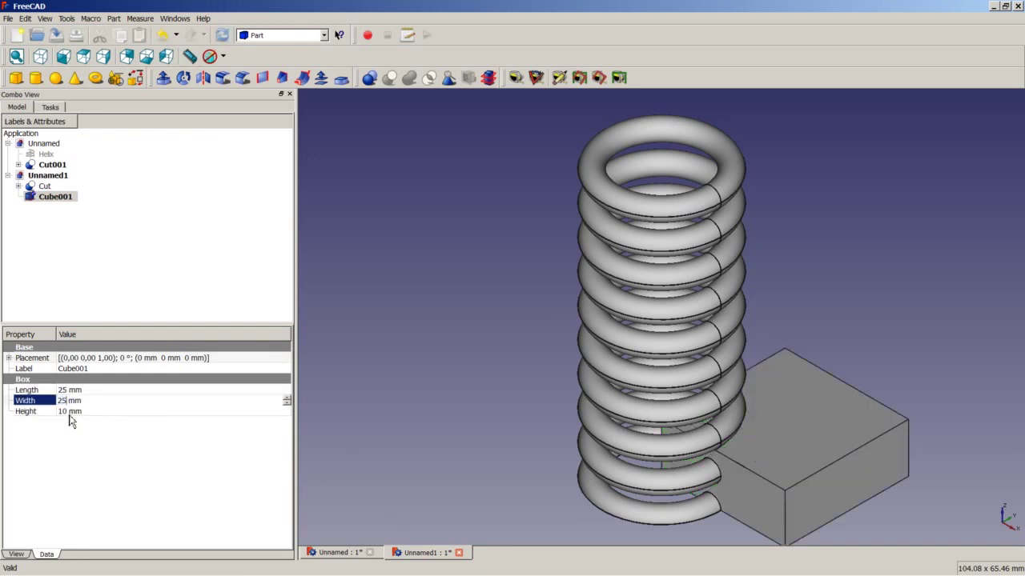
{"action": "left_click", "coordinate": [70, 414]}
{"action": "type", "text": "3"}
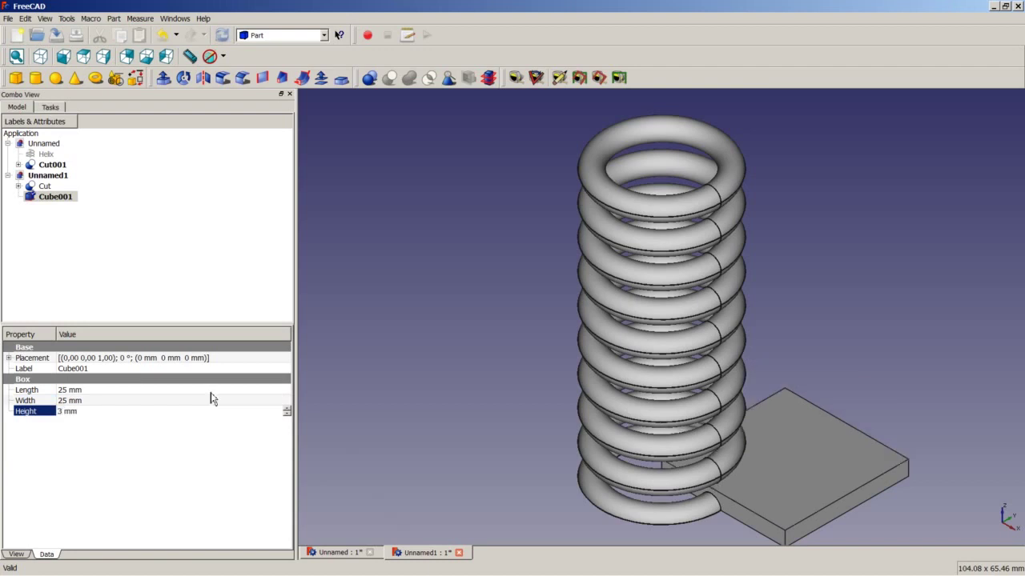
Set the second cube's placement translation to -12.5 mm in X and -12.5 mm in Y.
{"action": "left_click", "coordinate": [241, 359]}
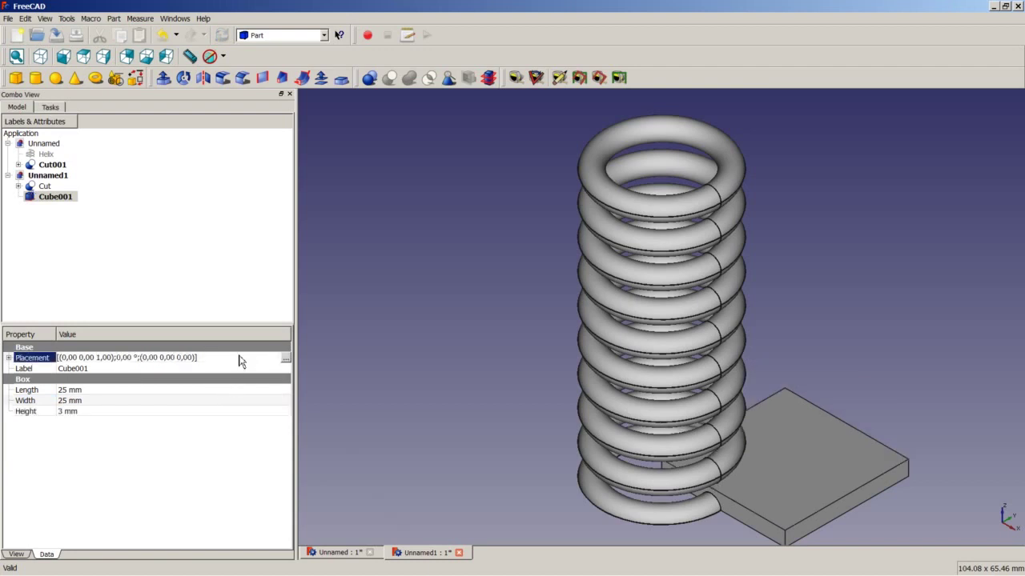
{"action": "left_click", "coordinate": [285, 358]}
{"action": "double_click", "coordinate": [34, 161]}
{"action": "type", "text": "-12,5mm"}
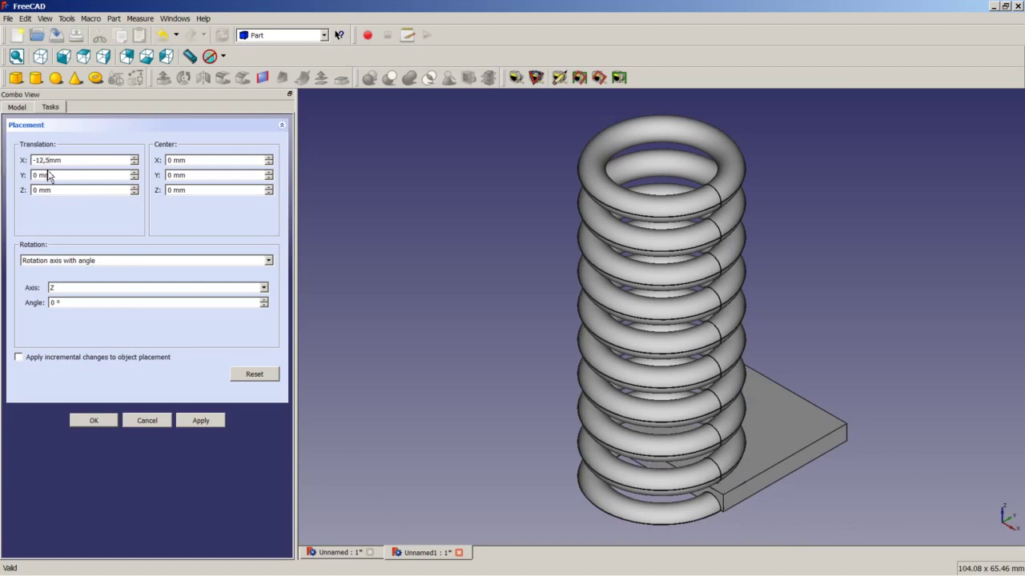
{"action": "double_click", "coordinate": [35, 175]}
{"action": "type", "text": "-12,5"}
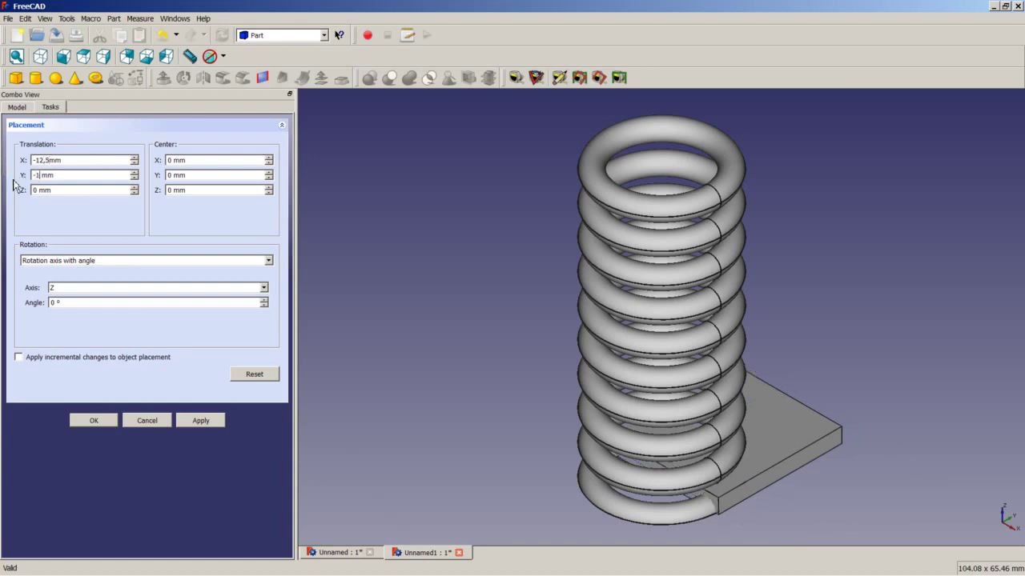
Raise the second cube to the spring's upper end by setting its Z translation to 54 mm, and accept the placement.
{"action": "double_click", "coordinate": [37, 190]}
{"action": "type", "text": "60"}
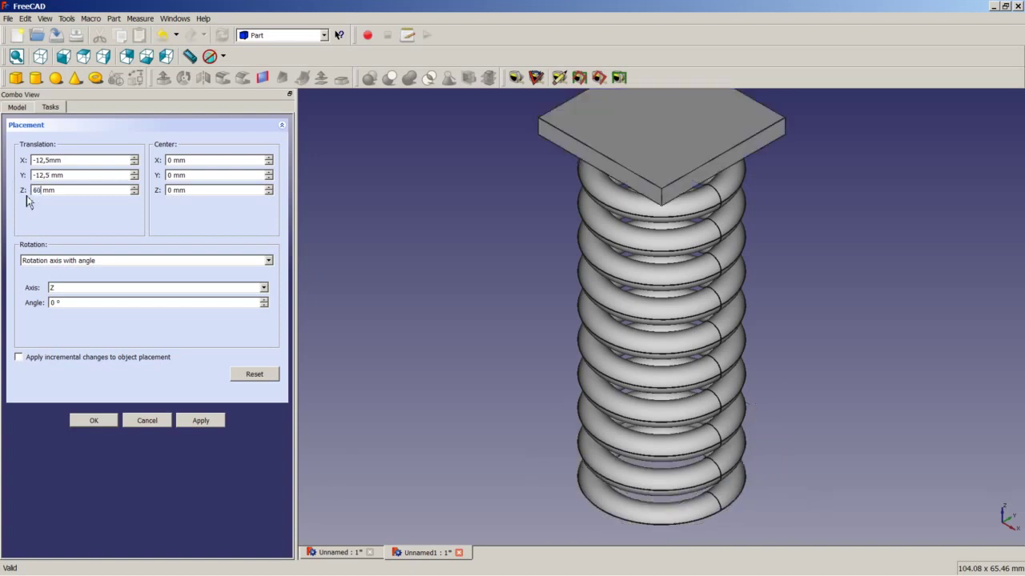
{"action": "mouse_move", "coordinate": [704, 172]}
{"action": "middle_mouse_down"}
{"action": "mouse_move", "coordinate": [722, 172]}
{"action": "mouse_move", "coordinate": [709, 184]}
{"action": "middle_mouse_up"}
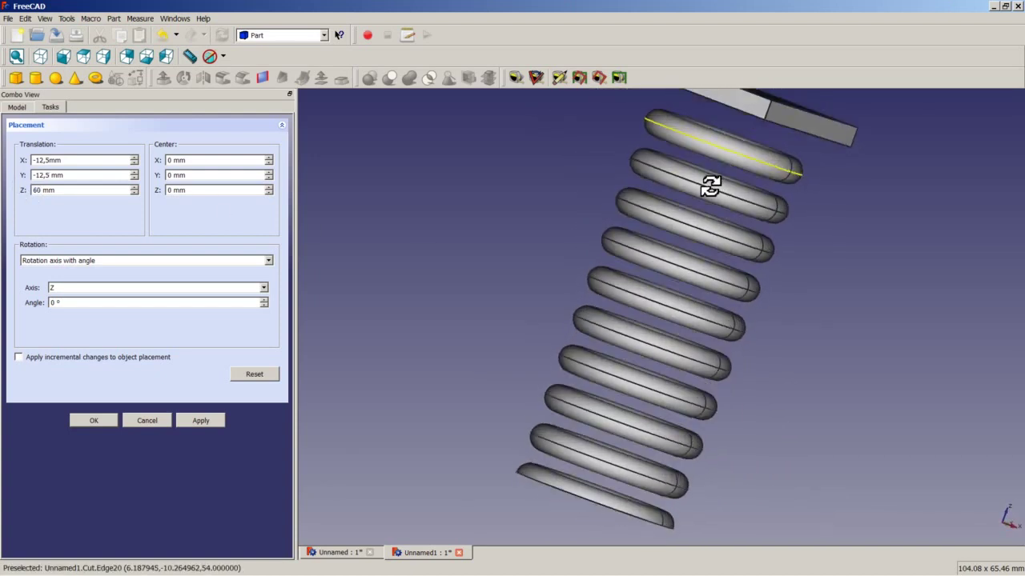
{"action": "double_click", "coordinate": [40, 189]}
{"action": "type", "text": "50"}
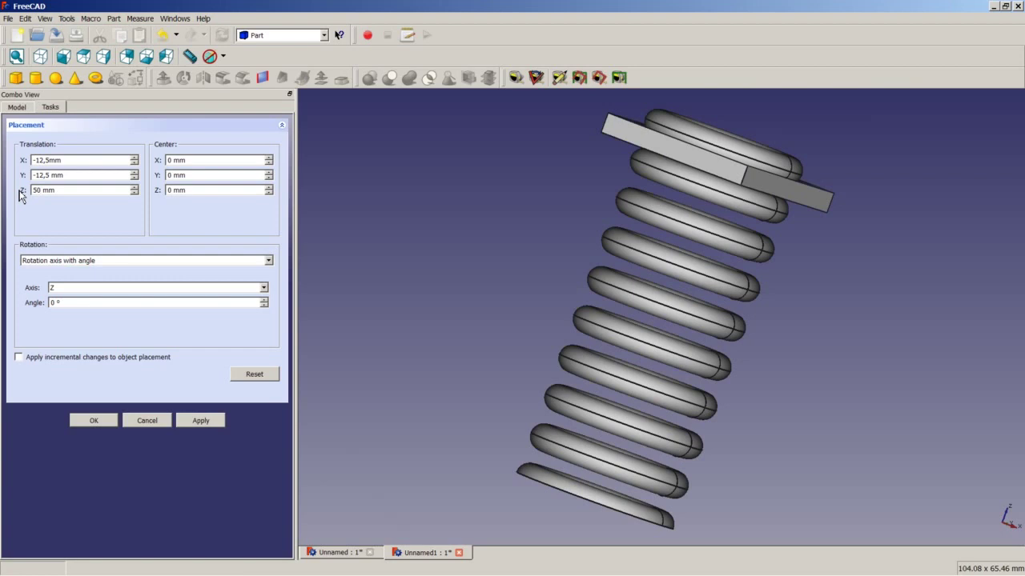
{"action": "key", "text": "BackSpace"}
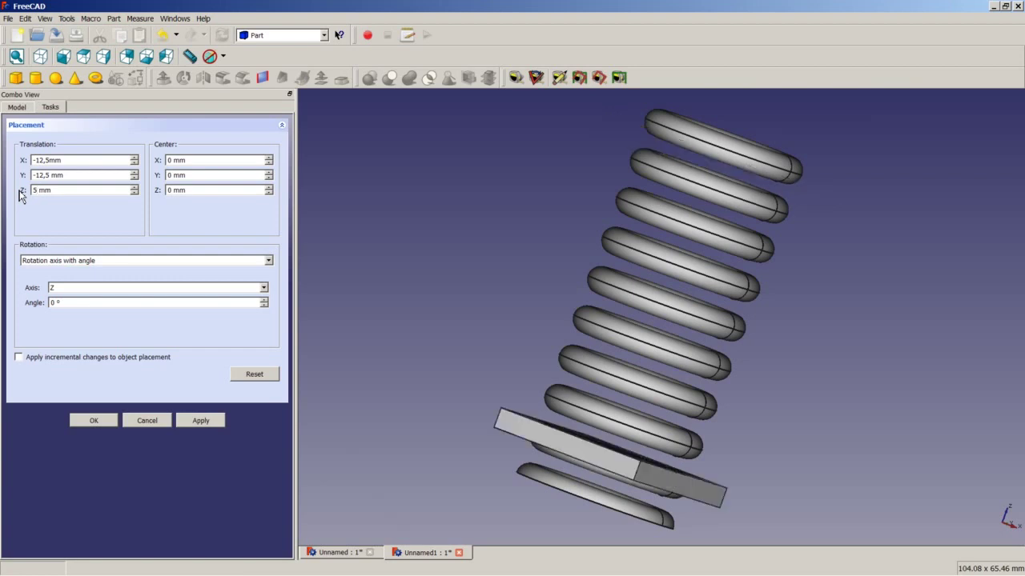
{"action": "type", "text": "4"}
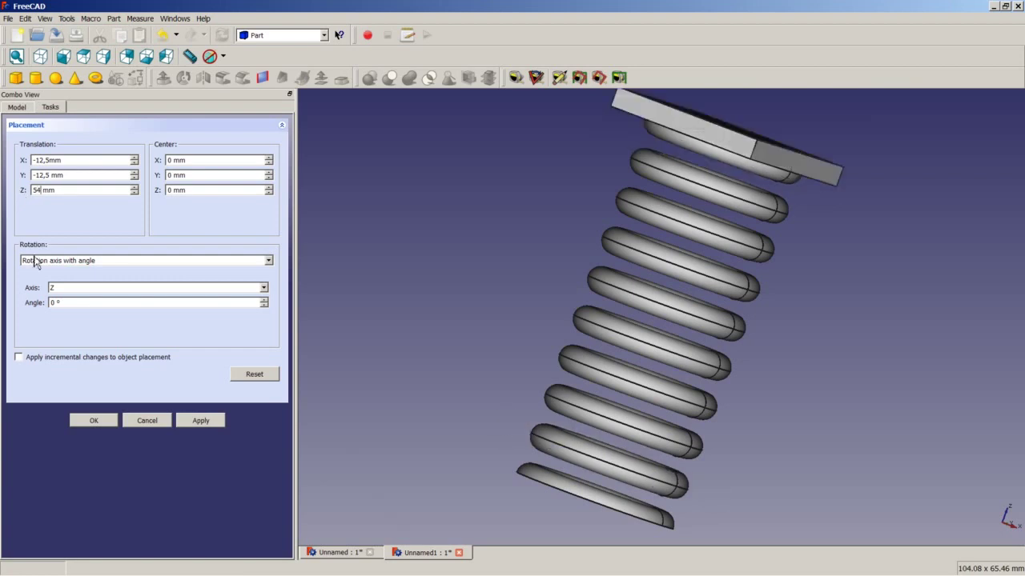
{"action": "left_click", "coordinate": [95, 421]}
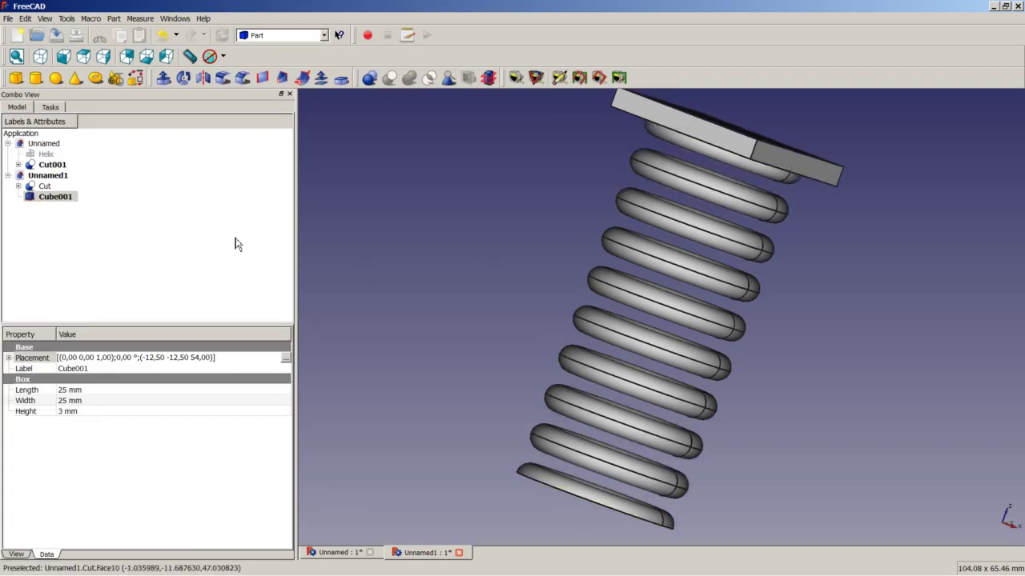
Cut the second cube from the already trimmed array to flatten the upper end, and show the spring in axonometric view.
{"action": "left_click", "coordinate": [47, 187]}
{"action": "left_click", "coordinate": [54, 200], "text": "ctrl"}
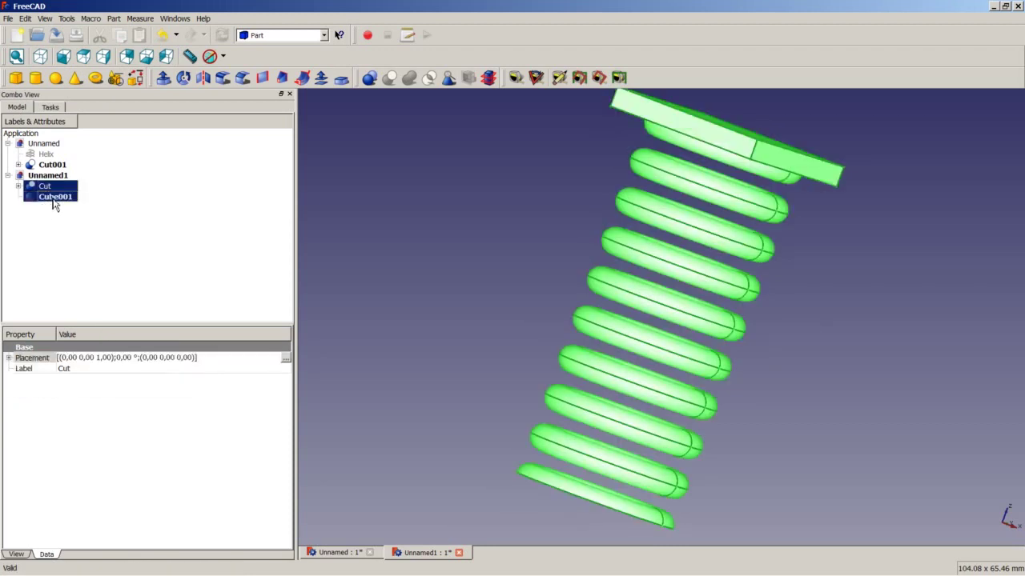
{"action": "left_click", "coordinate": [389, 78]}
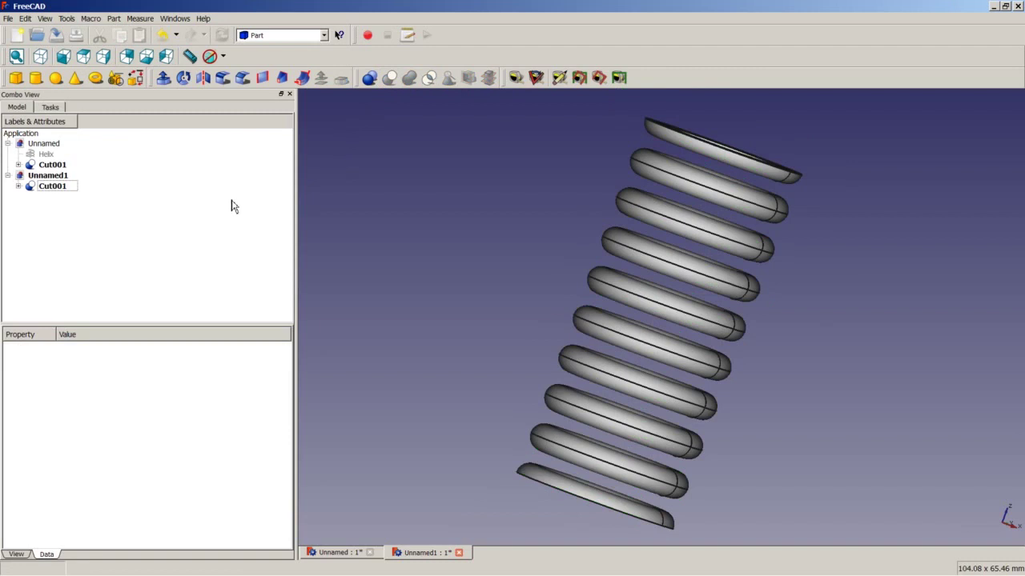
{"action": "left_click", "coordinate": [41, 60]}
{"action": "right_click", "coordinate": [510, 220]}
{"action": "left_click", "coordinate": [444, 260]}
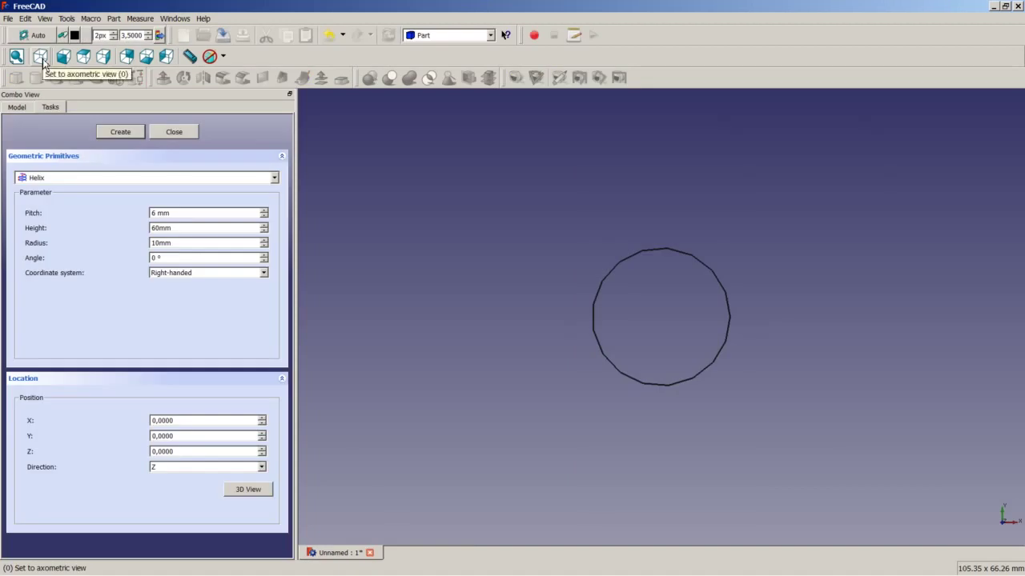
Close the Geometric Primitives task after viewing the helix axonometrically, and switch to the Sketcher workbench.
{"action": "left_click", "coordinate": [41, 58]}
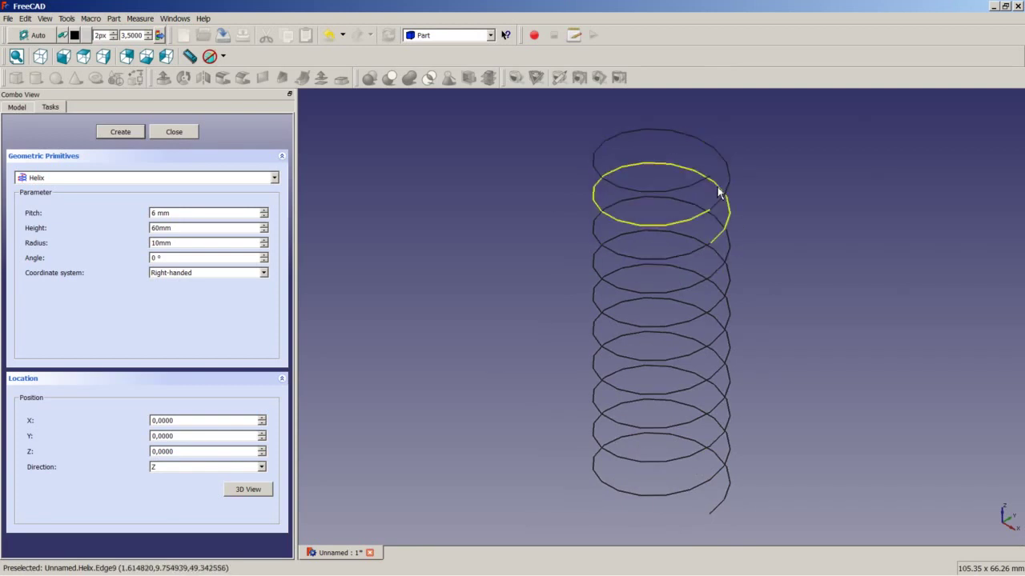
{"action": "left_click", "coordinate": [173, 133]}
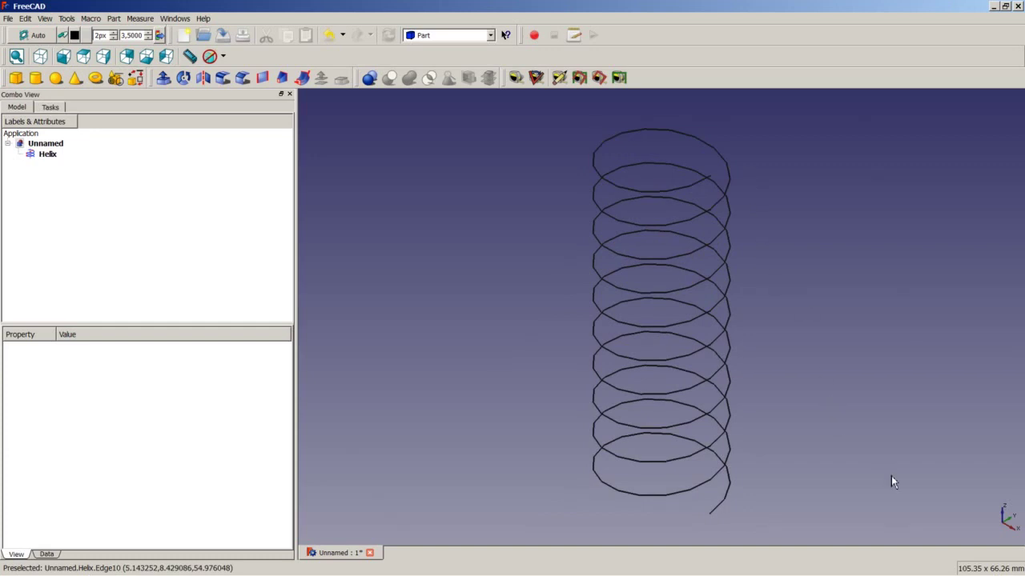
{"action": "left_click", "coordinate": [491, 35]}
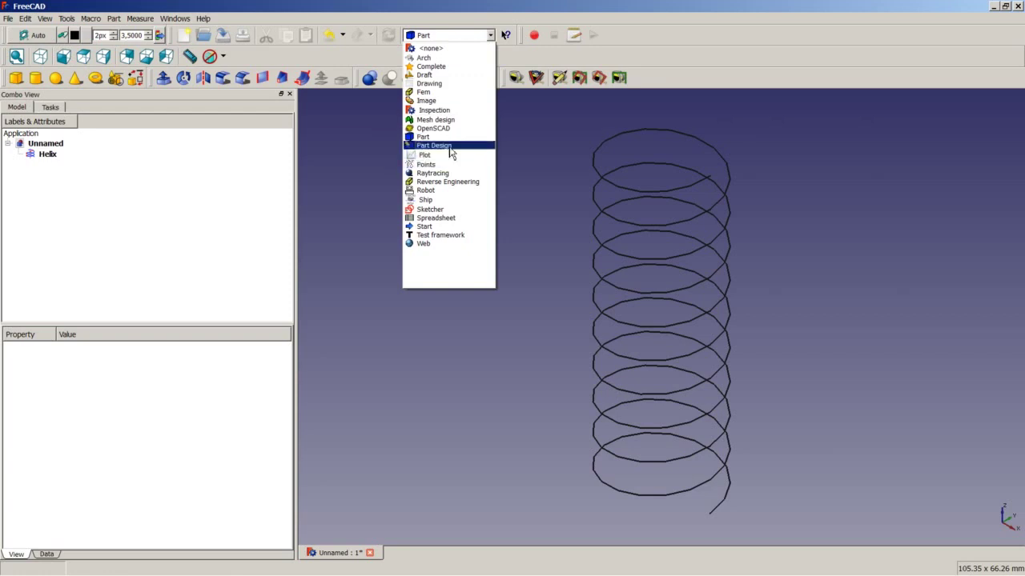
{"action": "left_click", "coordinate": [441, 210]}
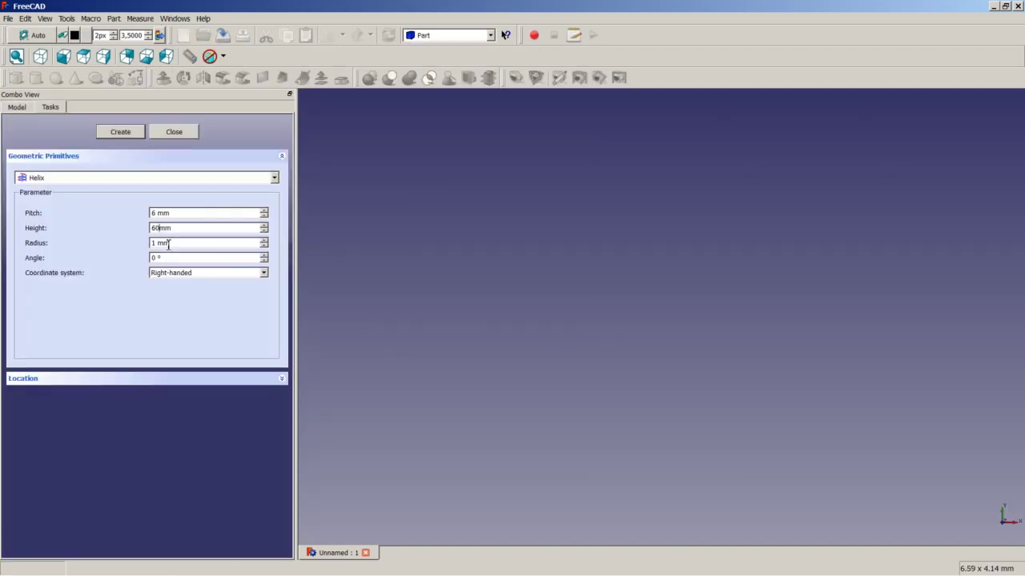
Set the helix's radius to 10 mm and create it at position 0, 0, 0 with direction Z.
{"action": "double_click", "coordinate": [152, 242]}
{"action": "type", "text": "10"}
{"action": "left_click", "coordinate": [167, 260]}
{"action": "left_click", "coordinate": [282, 379]}
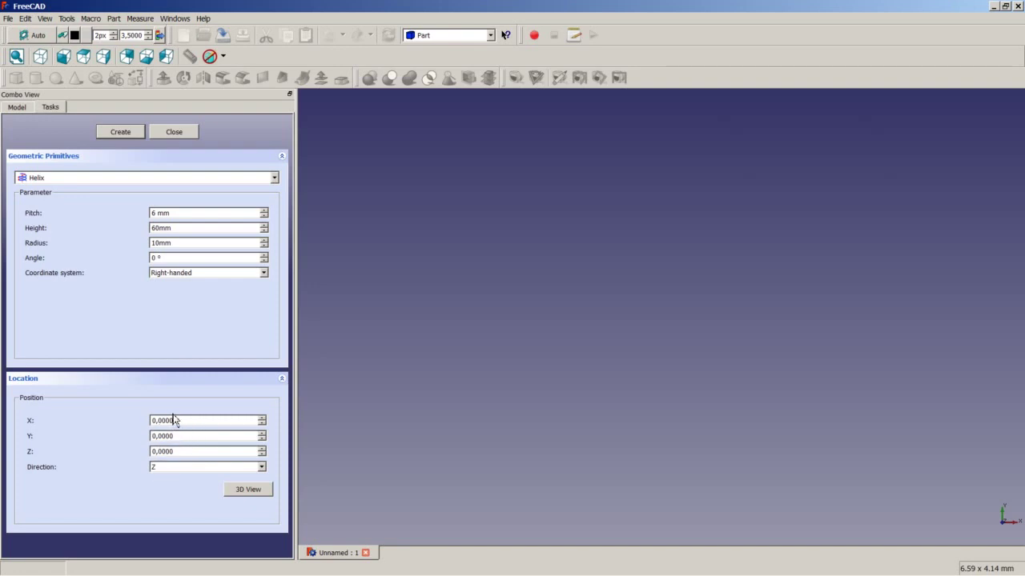
{"action": "left_click", "coordinate": [120, 133]}
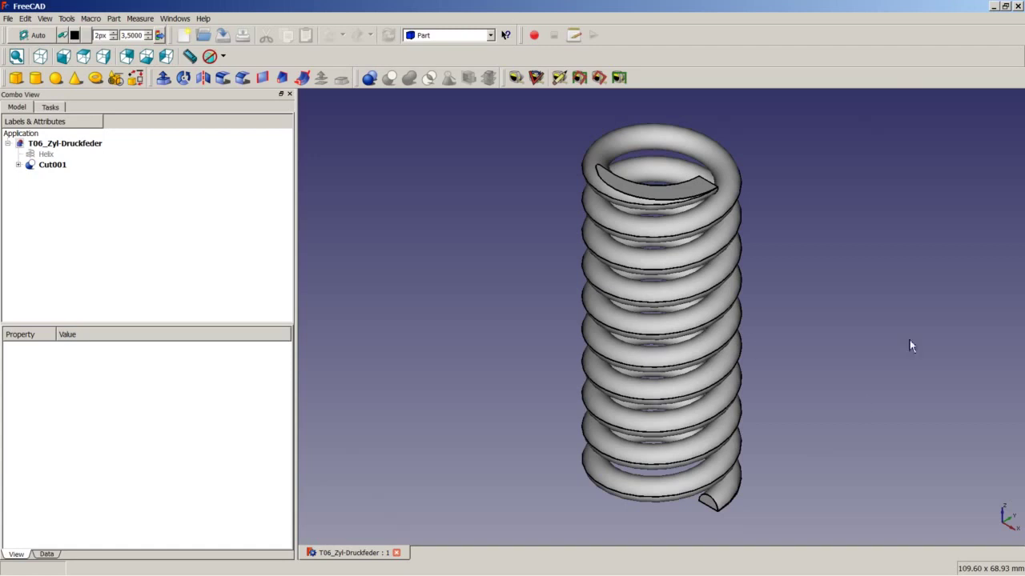
Open the program's About information to check the version details.
{"action": "left_click", "coordinate": [203, 18]}
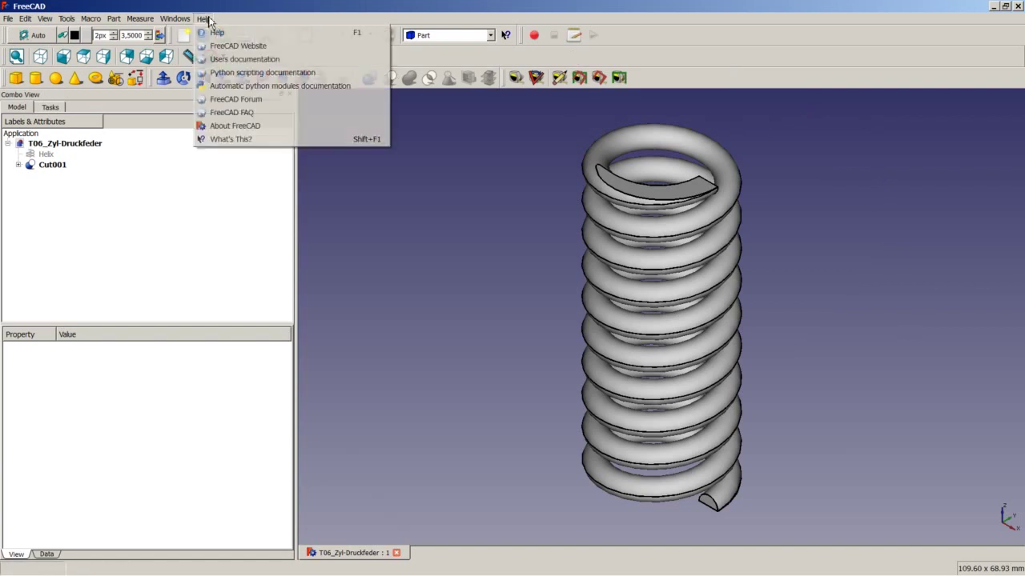
{"action": "left_click", "coordinate": [232, 126]}
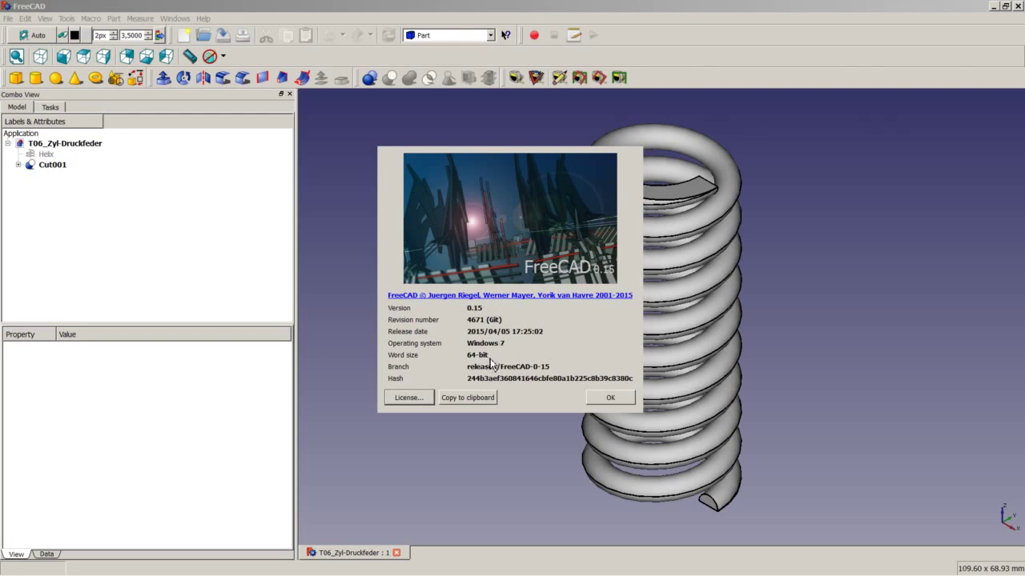
Dismiss the version information, then replace the open T06_Zyl-Druckfeder document with a new empty one.
{"action": "left_click", "coordinate": [608, 396]}
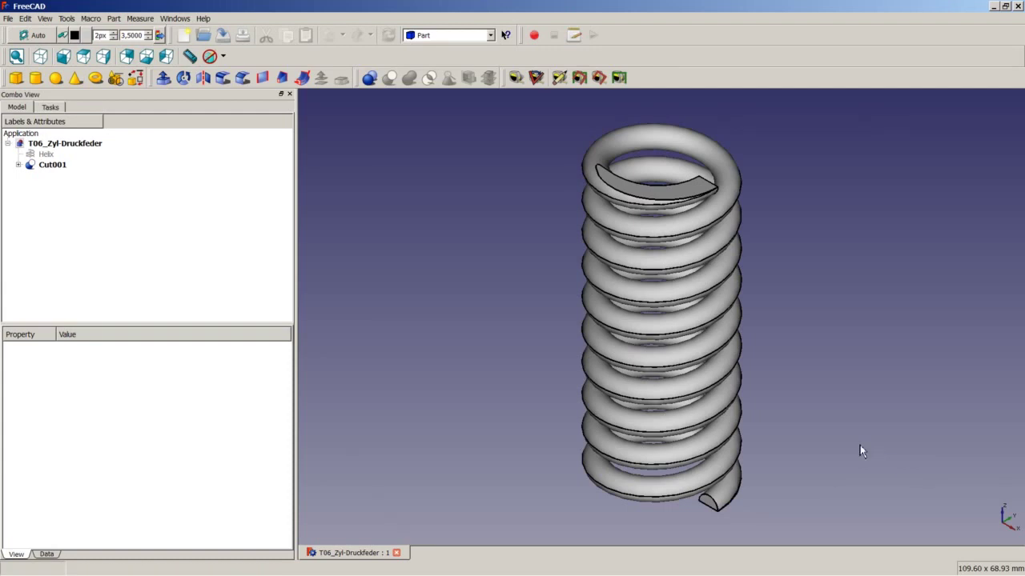
{"action": "left_click", "coordinate": [396, 553]}
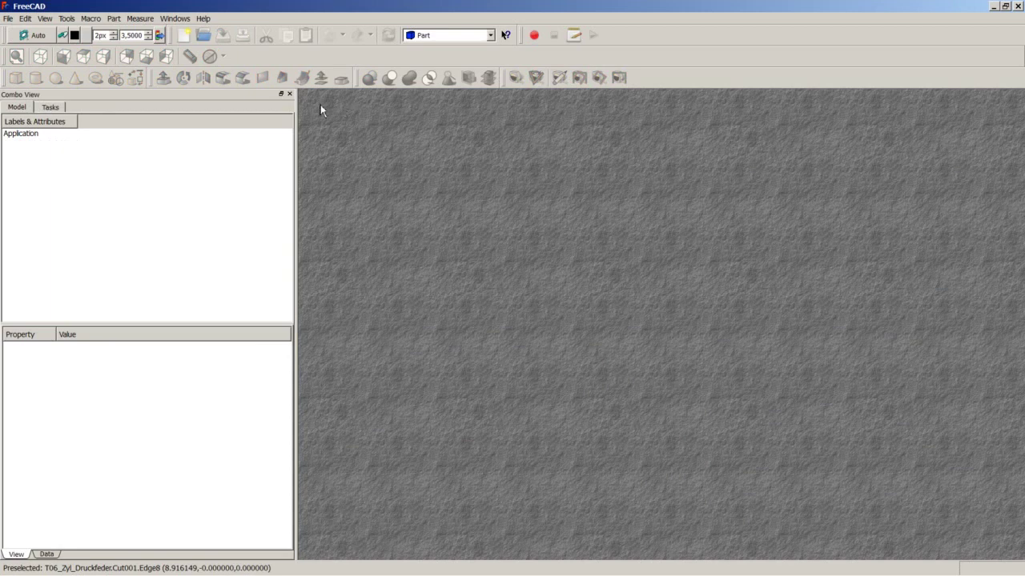
{"action": "left_click", "coordinate": [185, 35]}
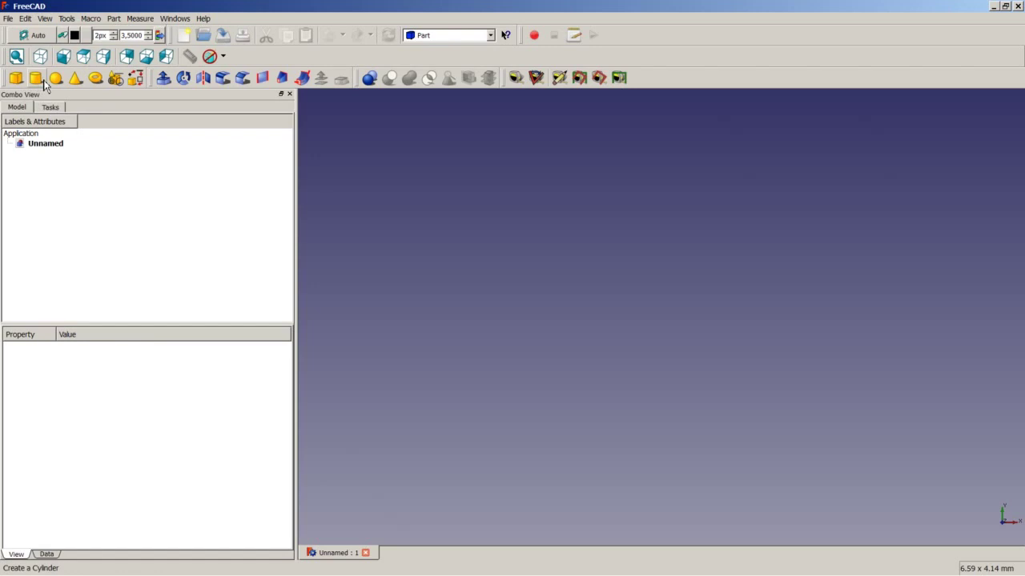
Start a Helix geometric primitive in the new document, set its pitch to 6 mm, and open its height for editing.
{"action": "left_click", "coordinate": [116, 83]}
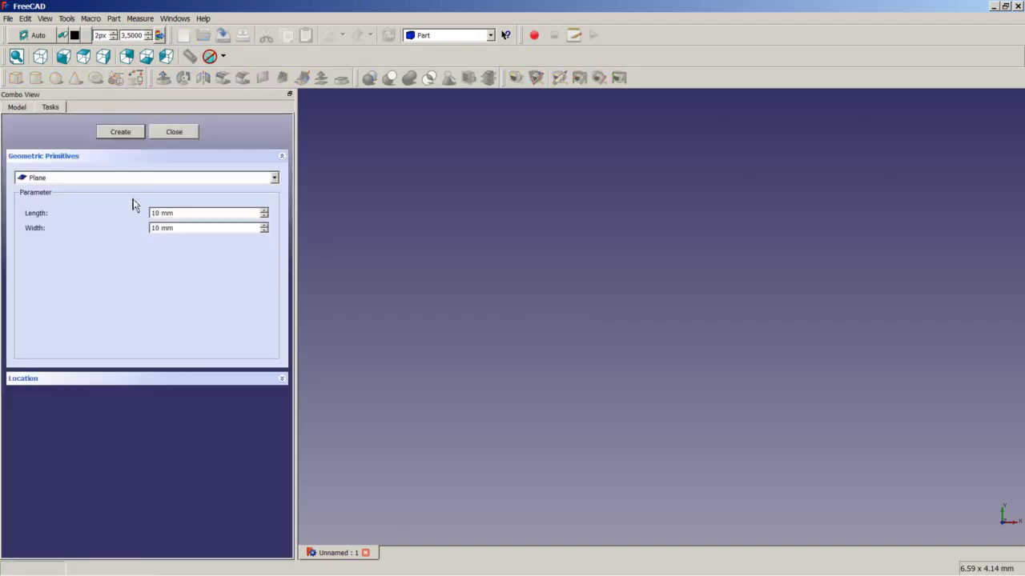
{"action": "left_click", "coordinate": [136, 180]}
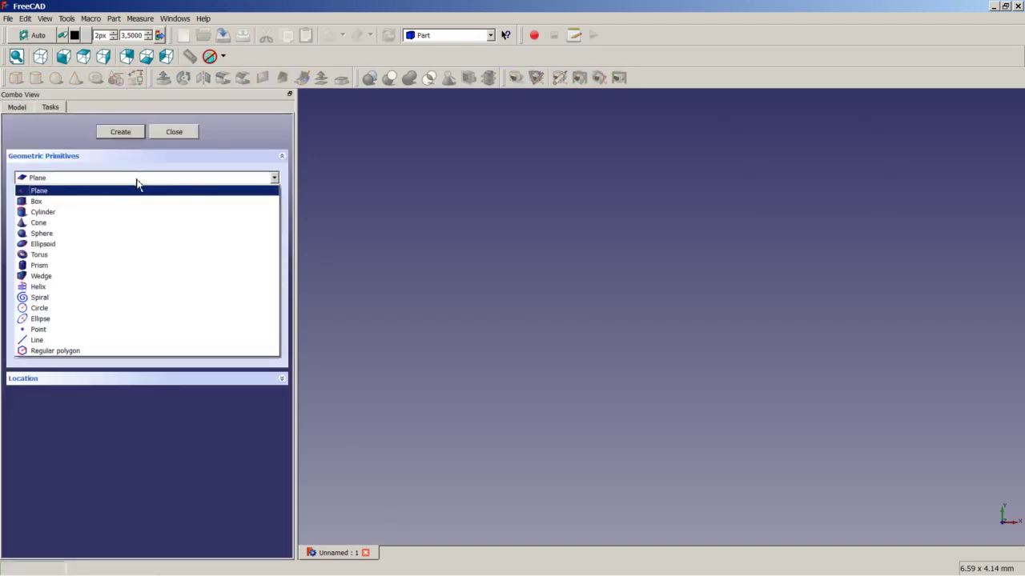
{"action": "left_click", "coordinate": [138, 288]}
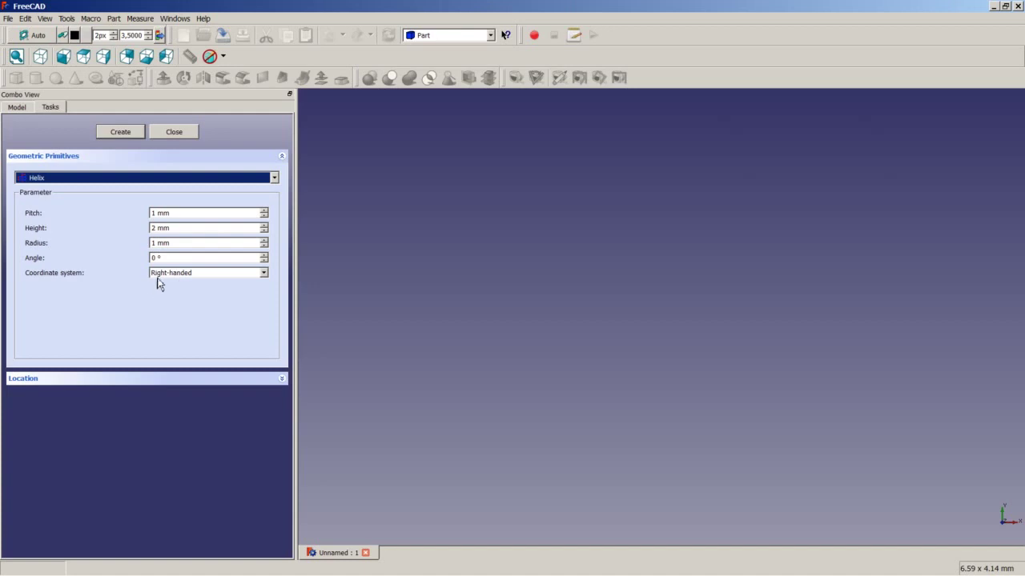
{"action": "double_click", "coordinate": [158, 213]}
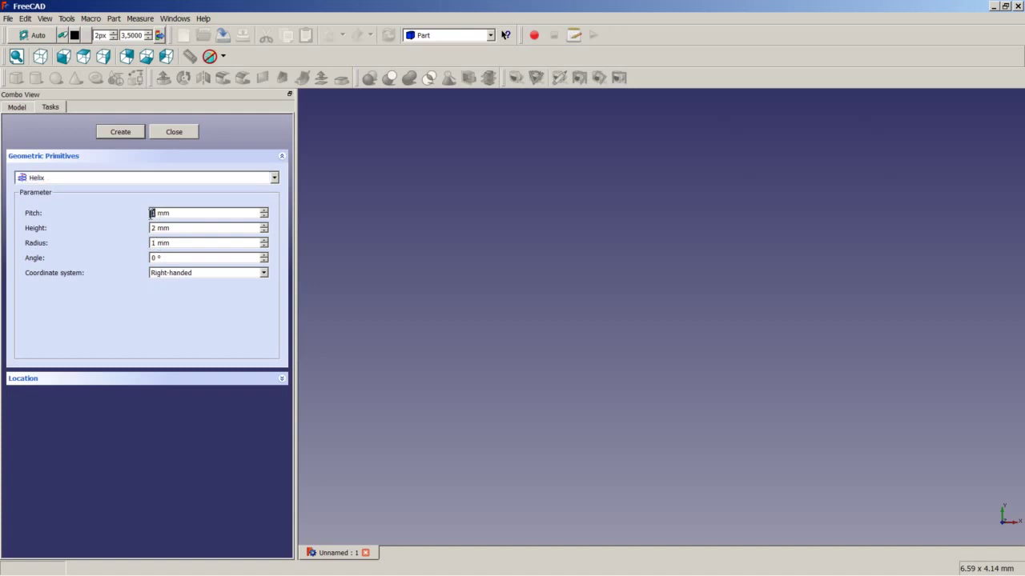
{"action": "type", "text": "6"}
{"action": "double_click", "coordinate": [155, 228]}
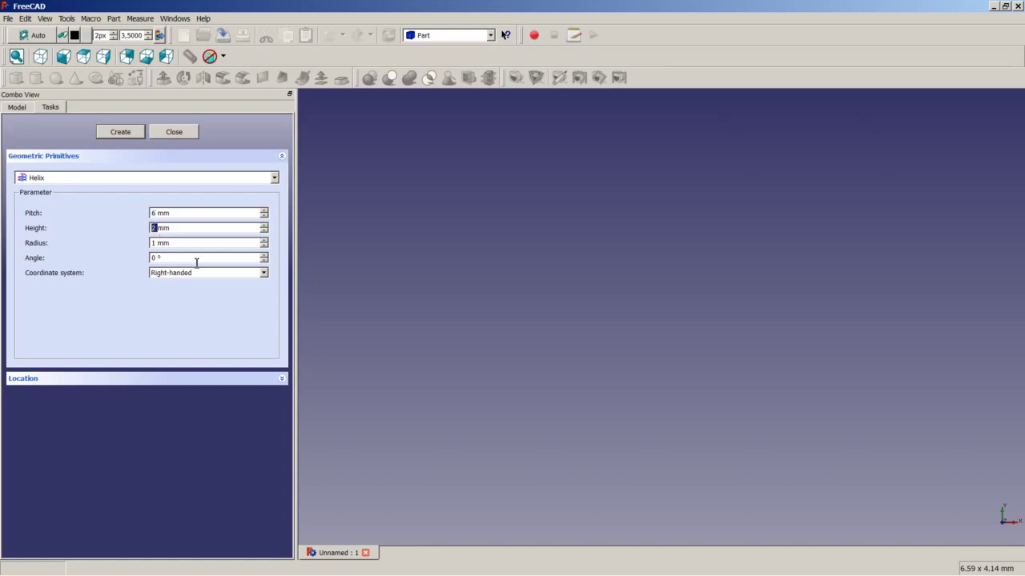